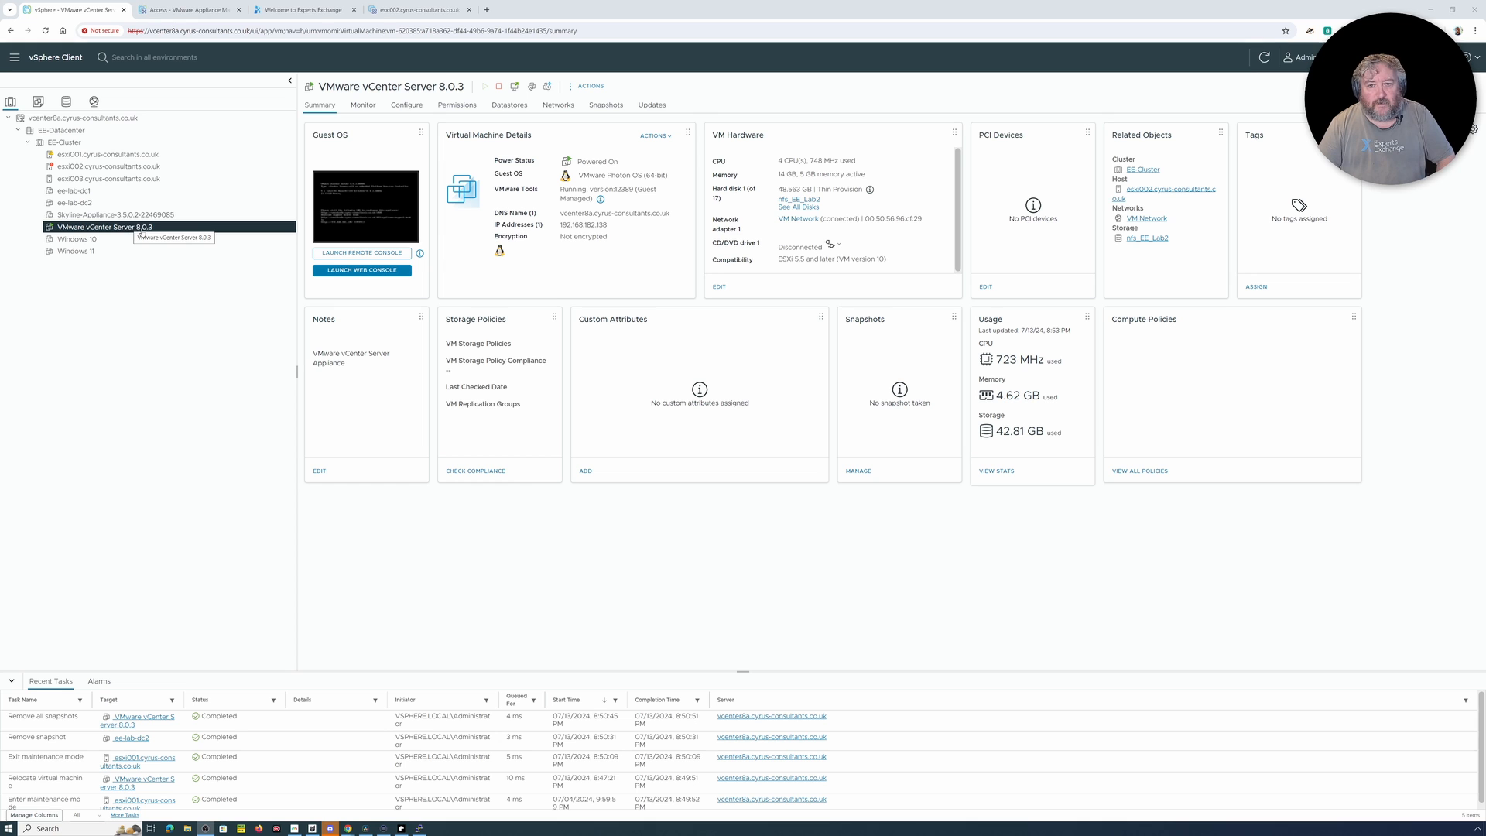
Step: Take a snapshot of the VMware vCenter Server 8.0.3 virtual machine without including its memory
right_click(142, 230)
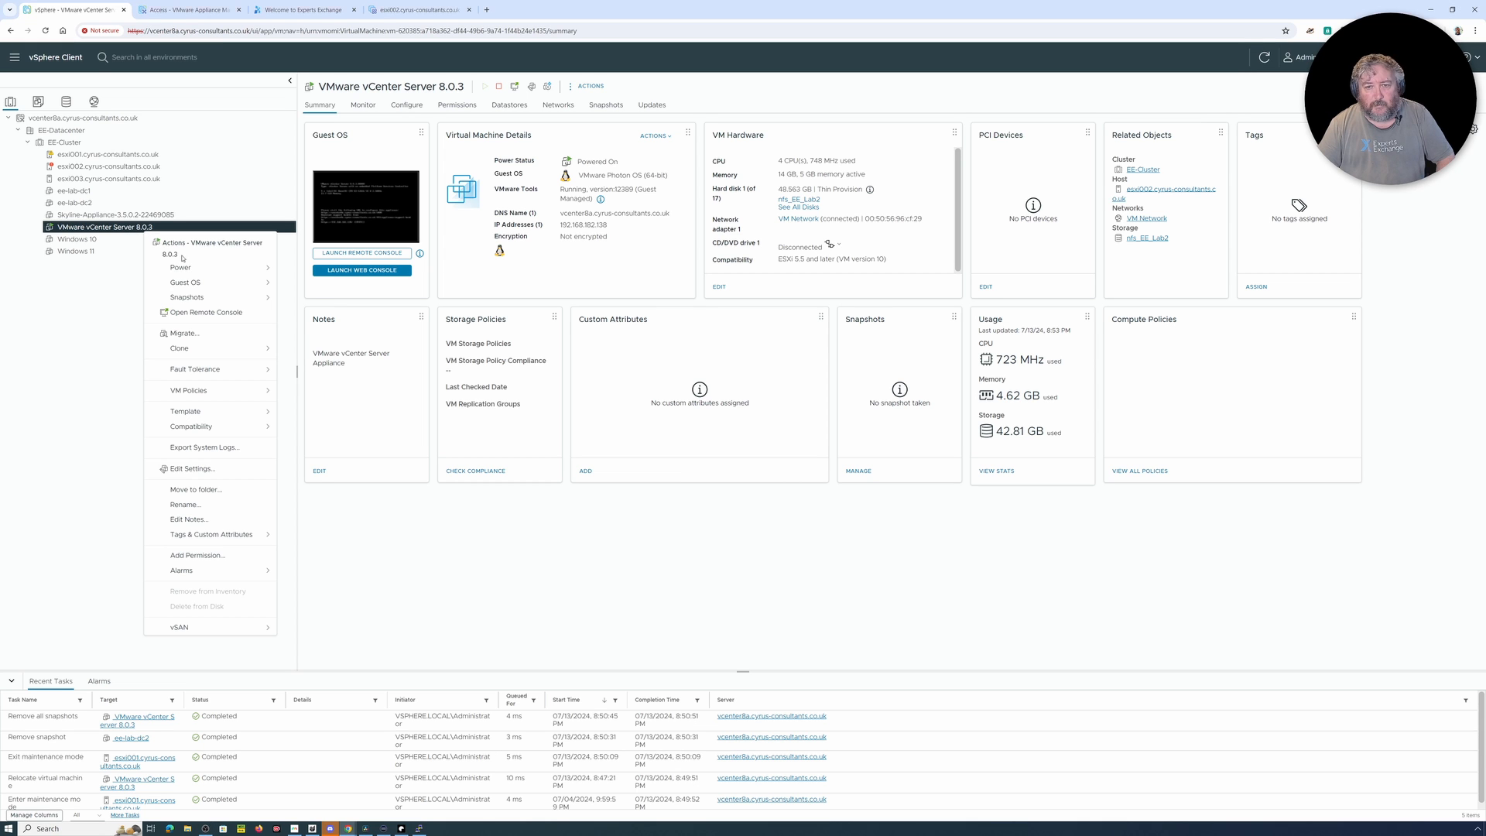
mouse_move(197, 298)
click(326, 304)
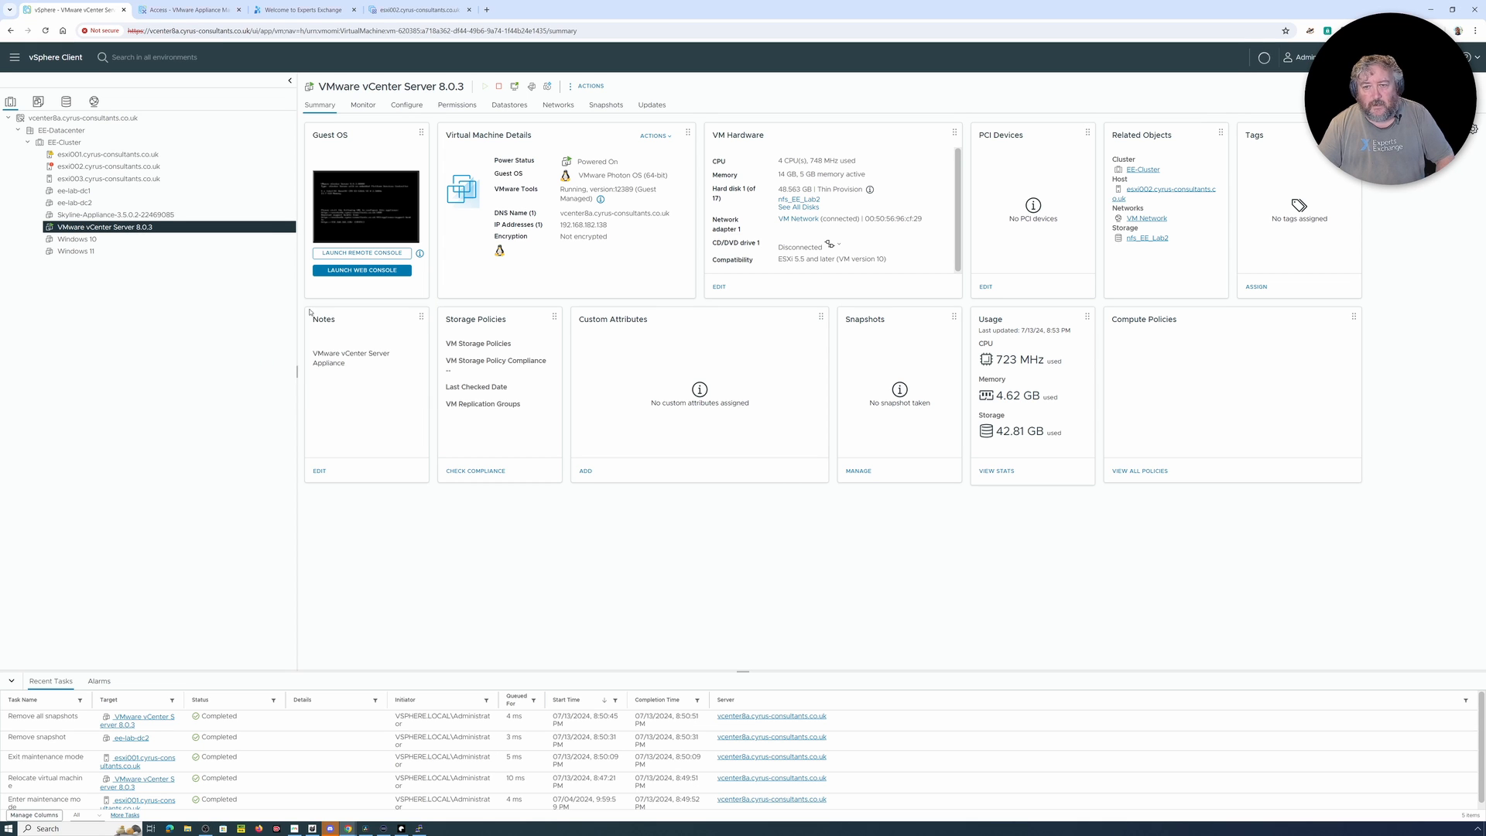
click(688, 463)
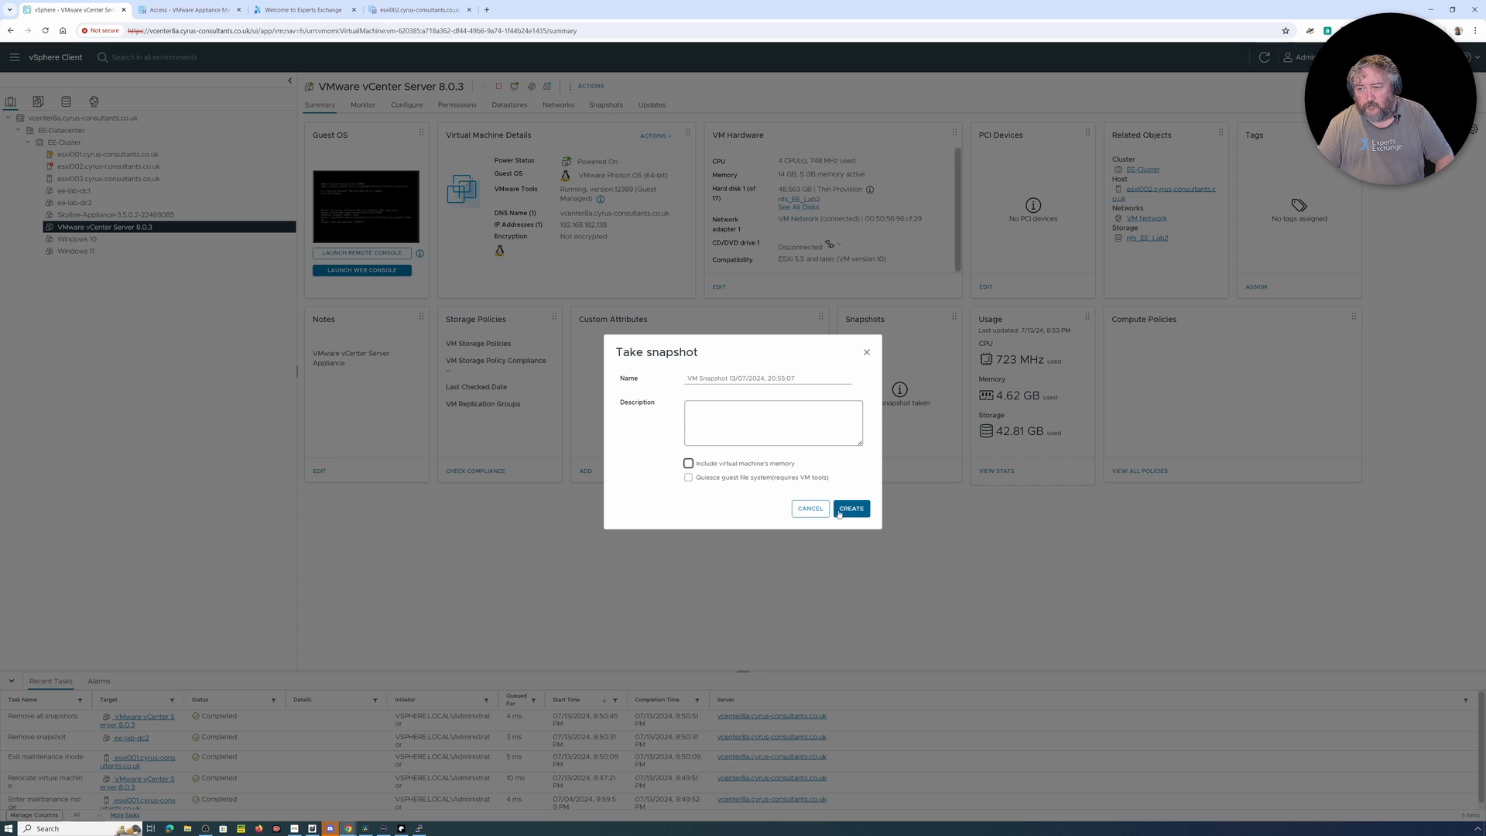
click(852, 509)
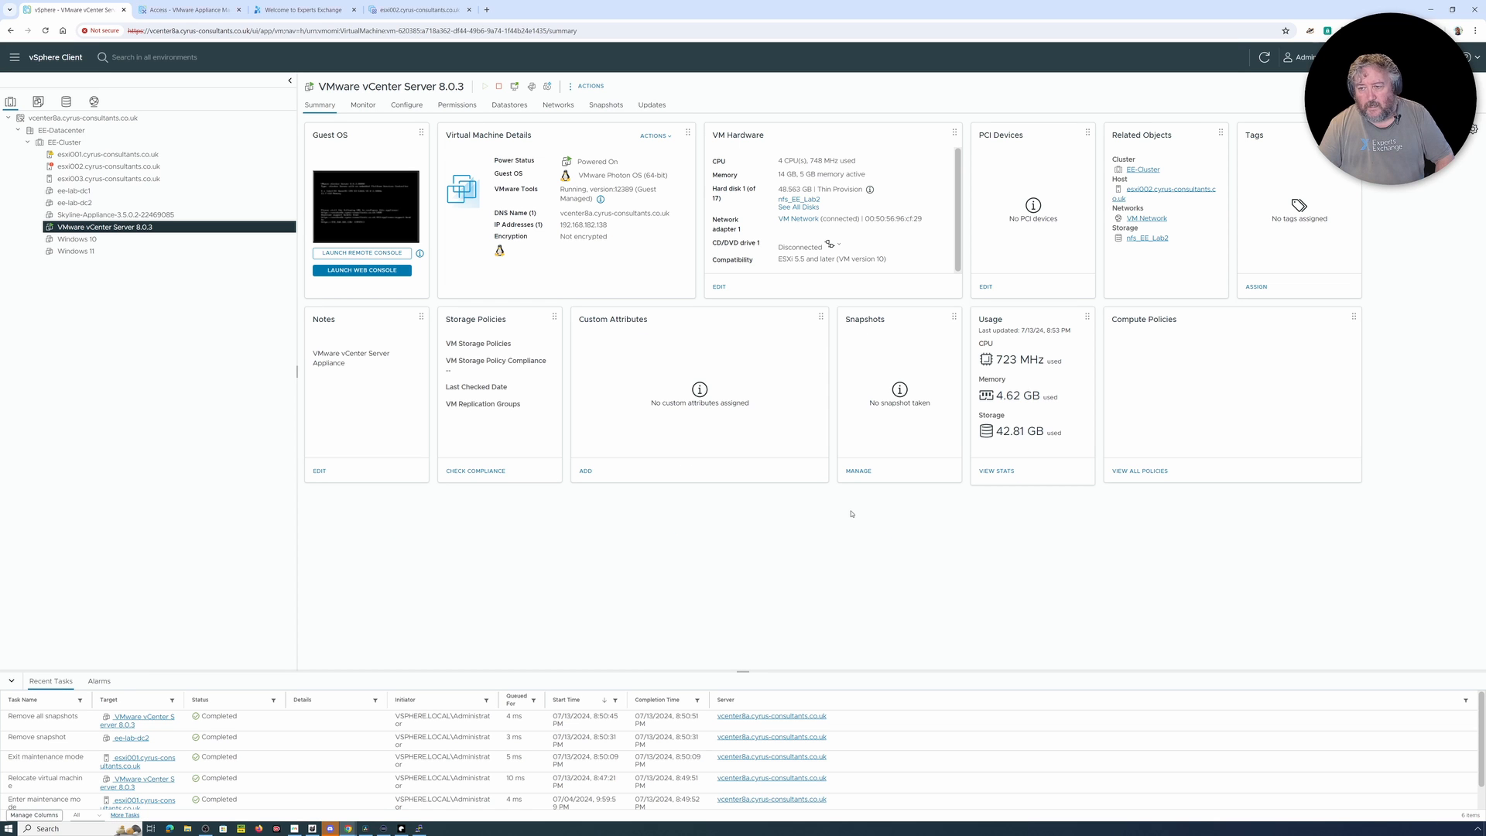
Step: In vCenter Server Management, start a manual backup using the scheduled location and user name, entering the backup server password and toggling Supervisors Control Plane data
click(179, 11)
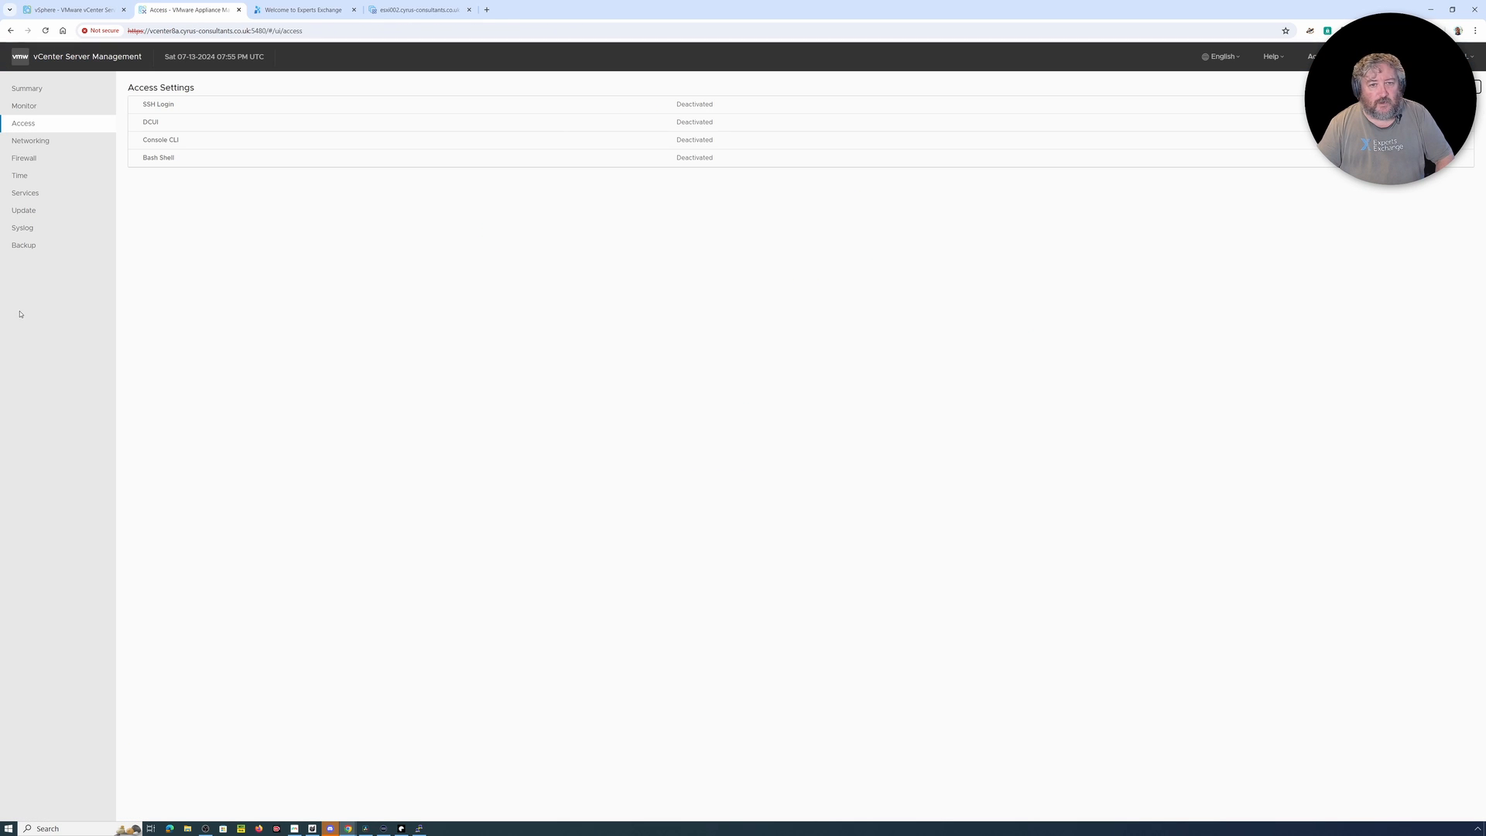
click(32, 246)
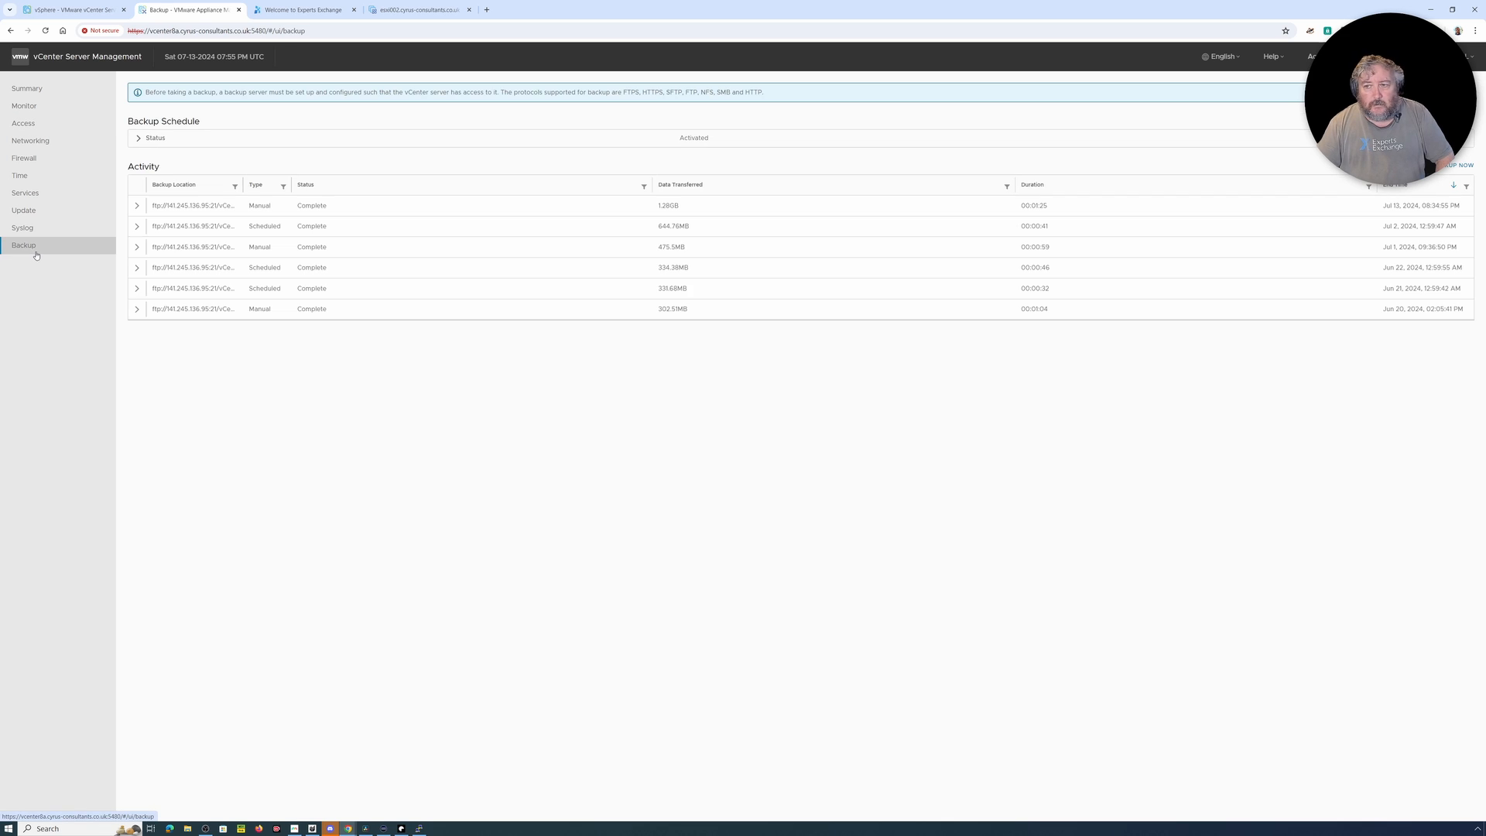
click(1459, 166)
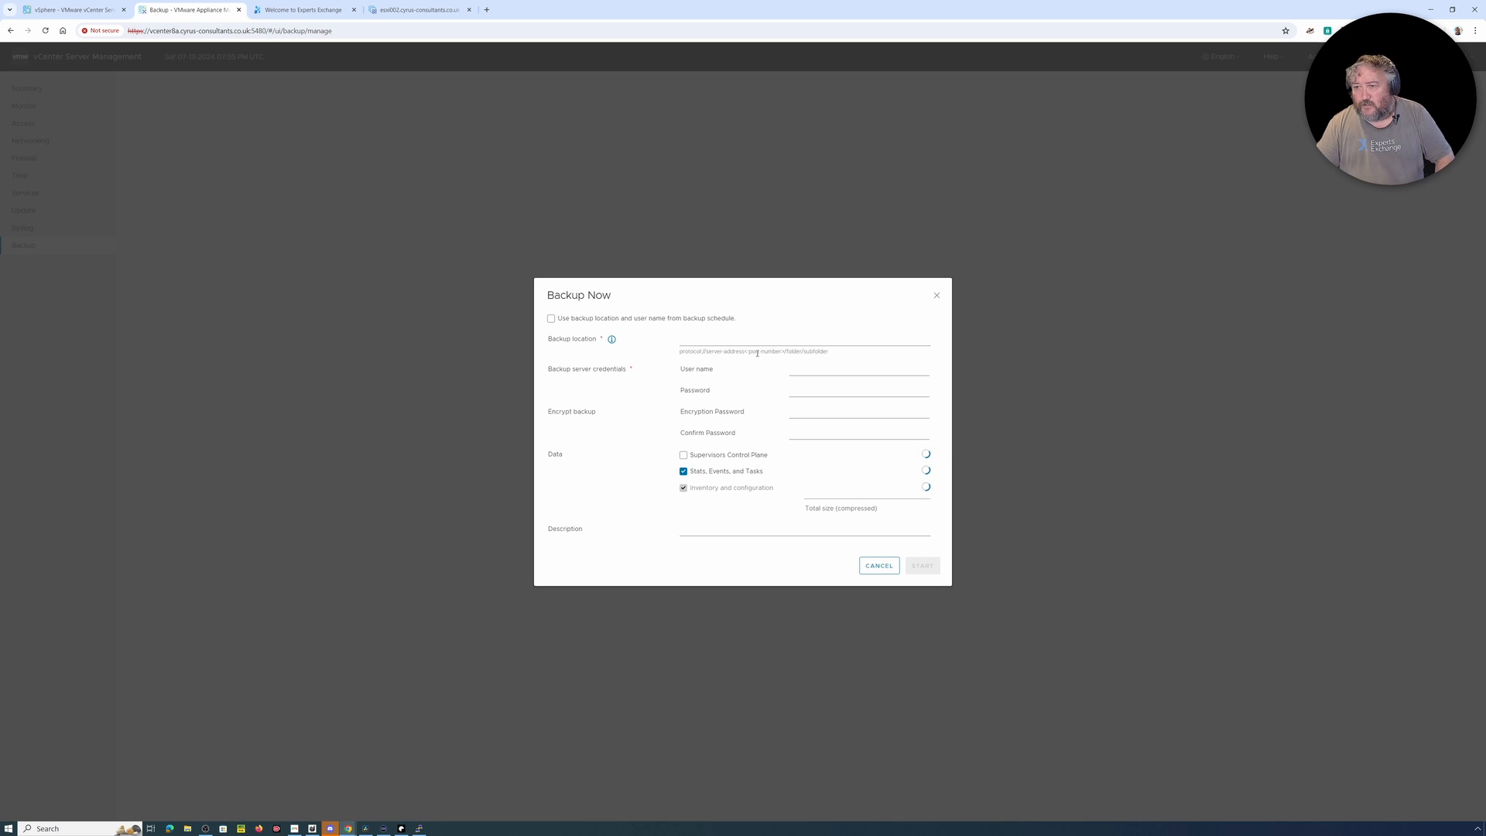
click(607, 320)
click(808, 392)
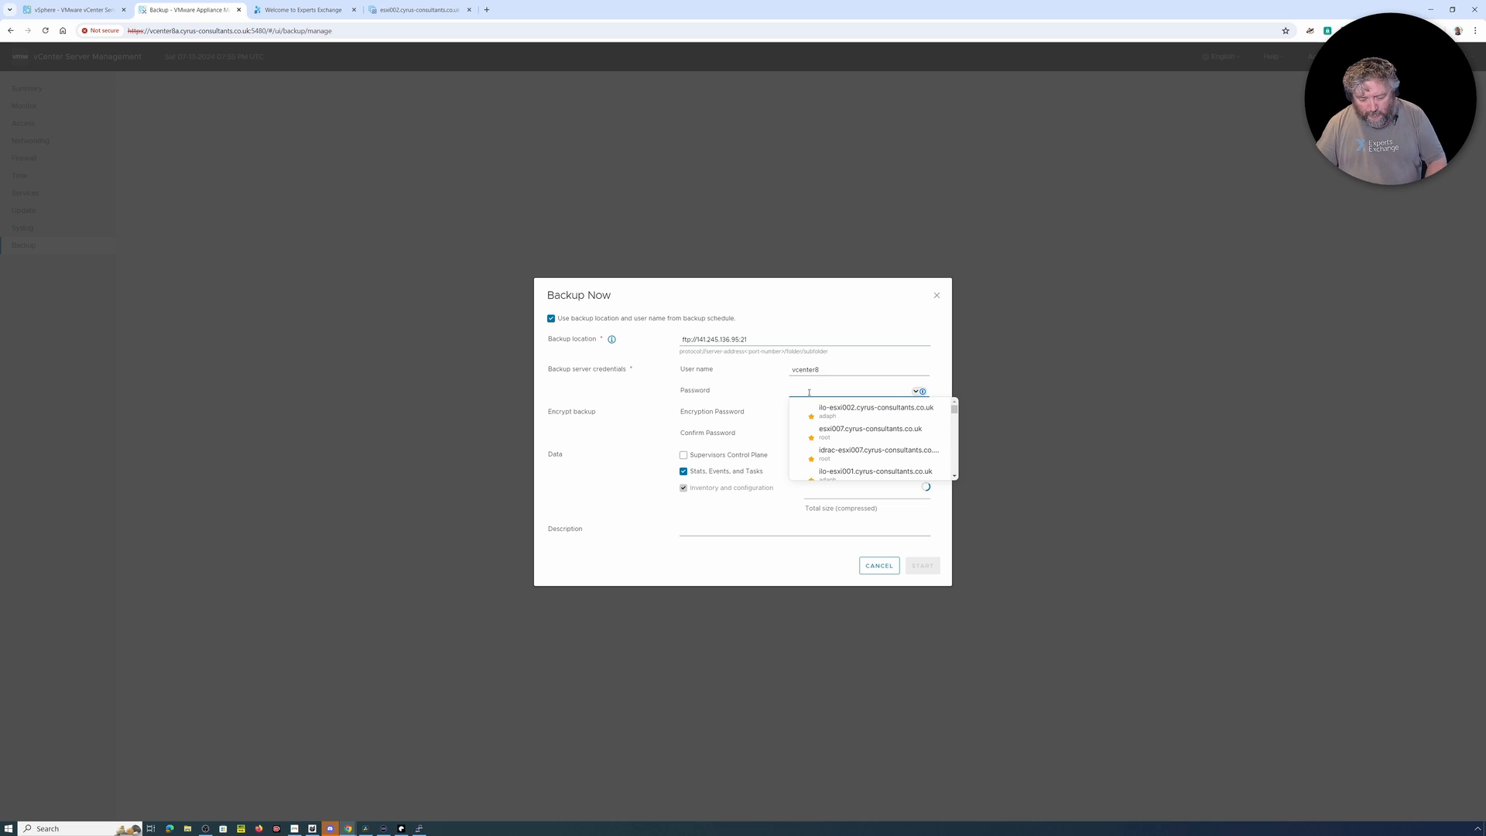
text(***)
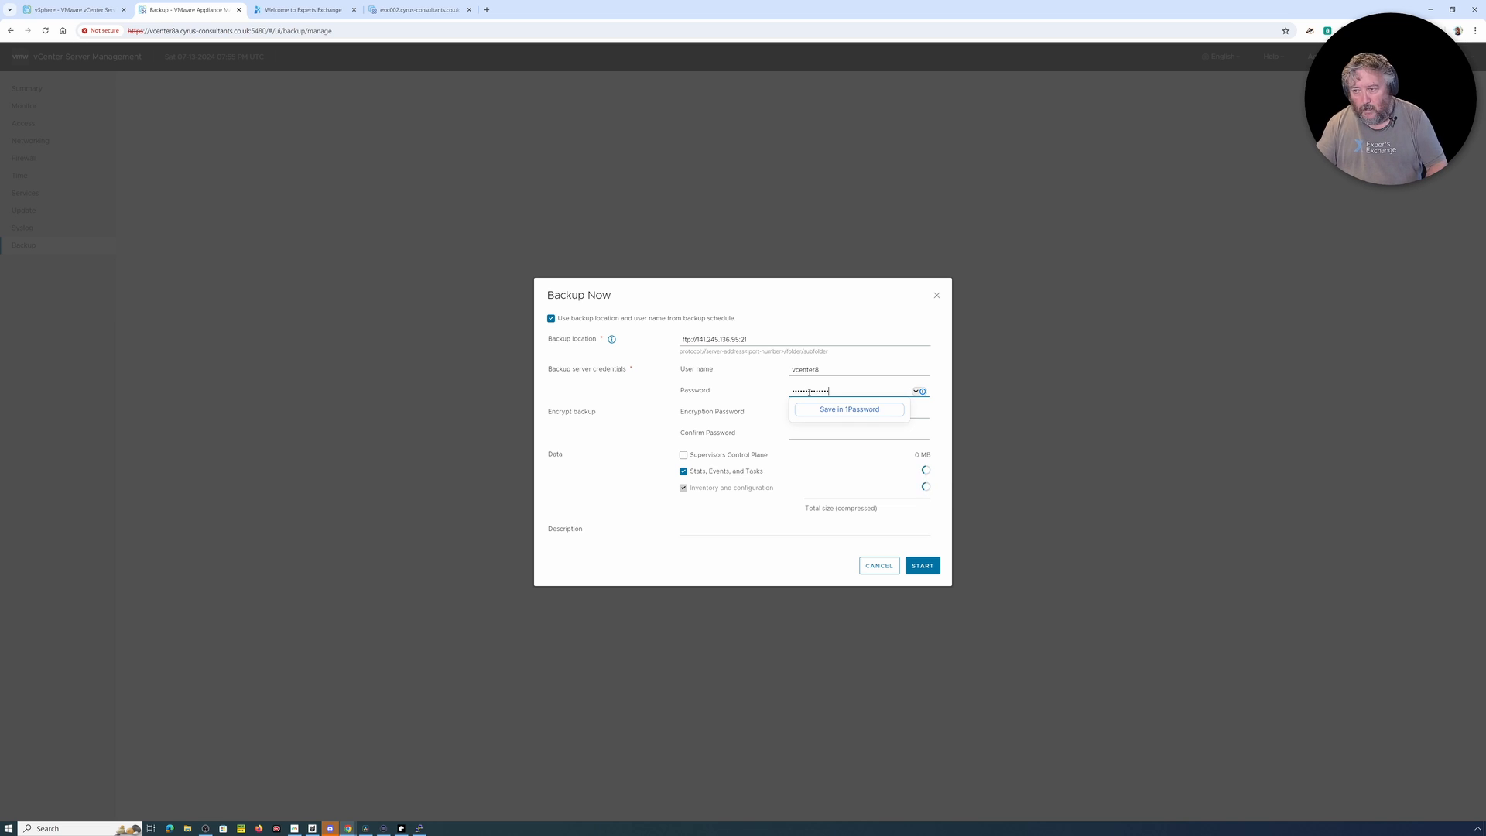
click(761, 457)
click(923, 565)
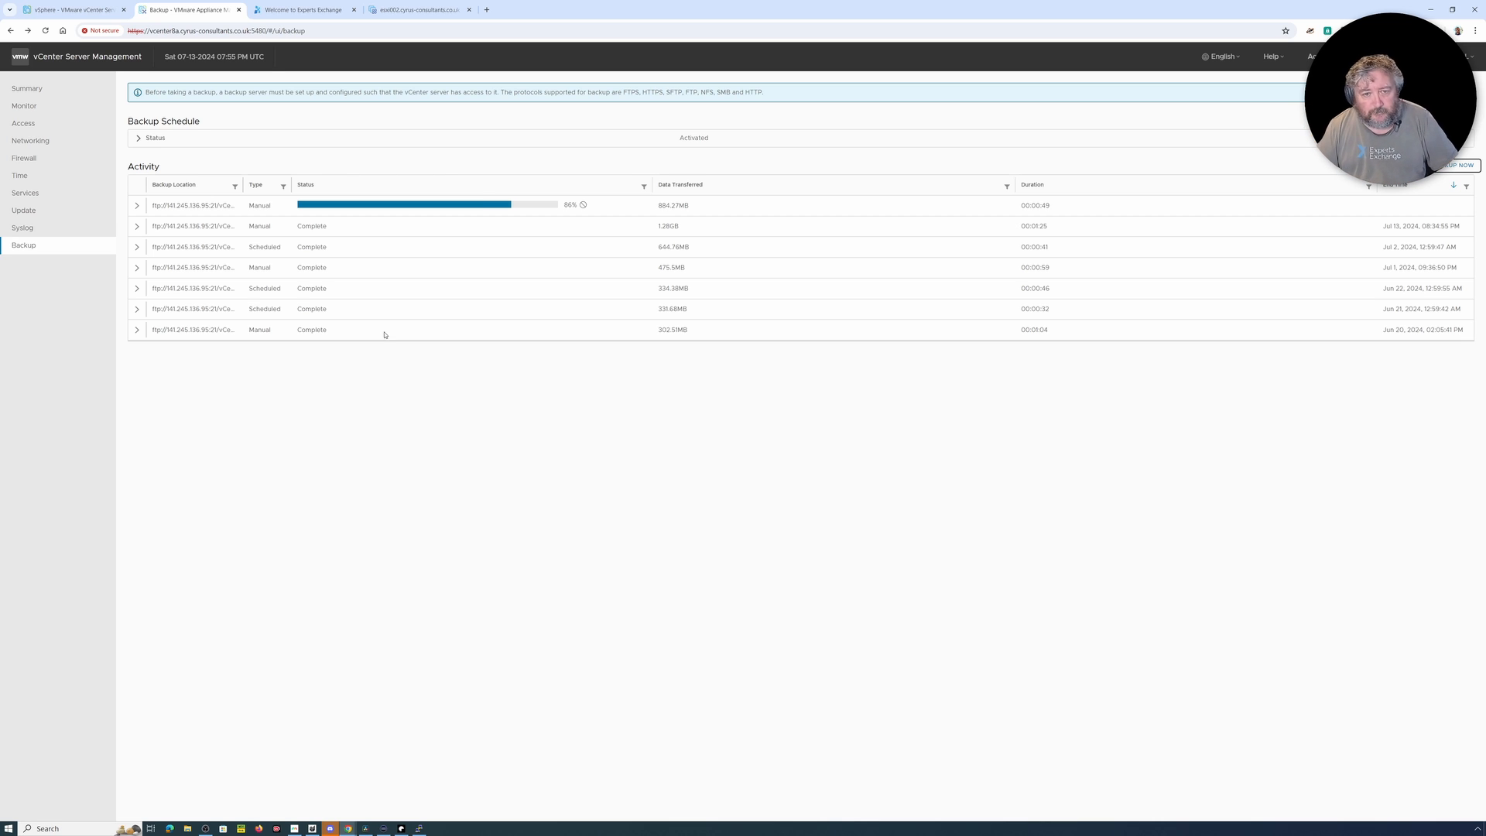
Step: Activate SSH login, DCUI, Console CLI and BASH shell in the appliance's access settings, with a timeout of 90 minutes
click(52, 123)
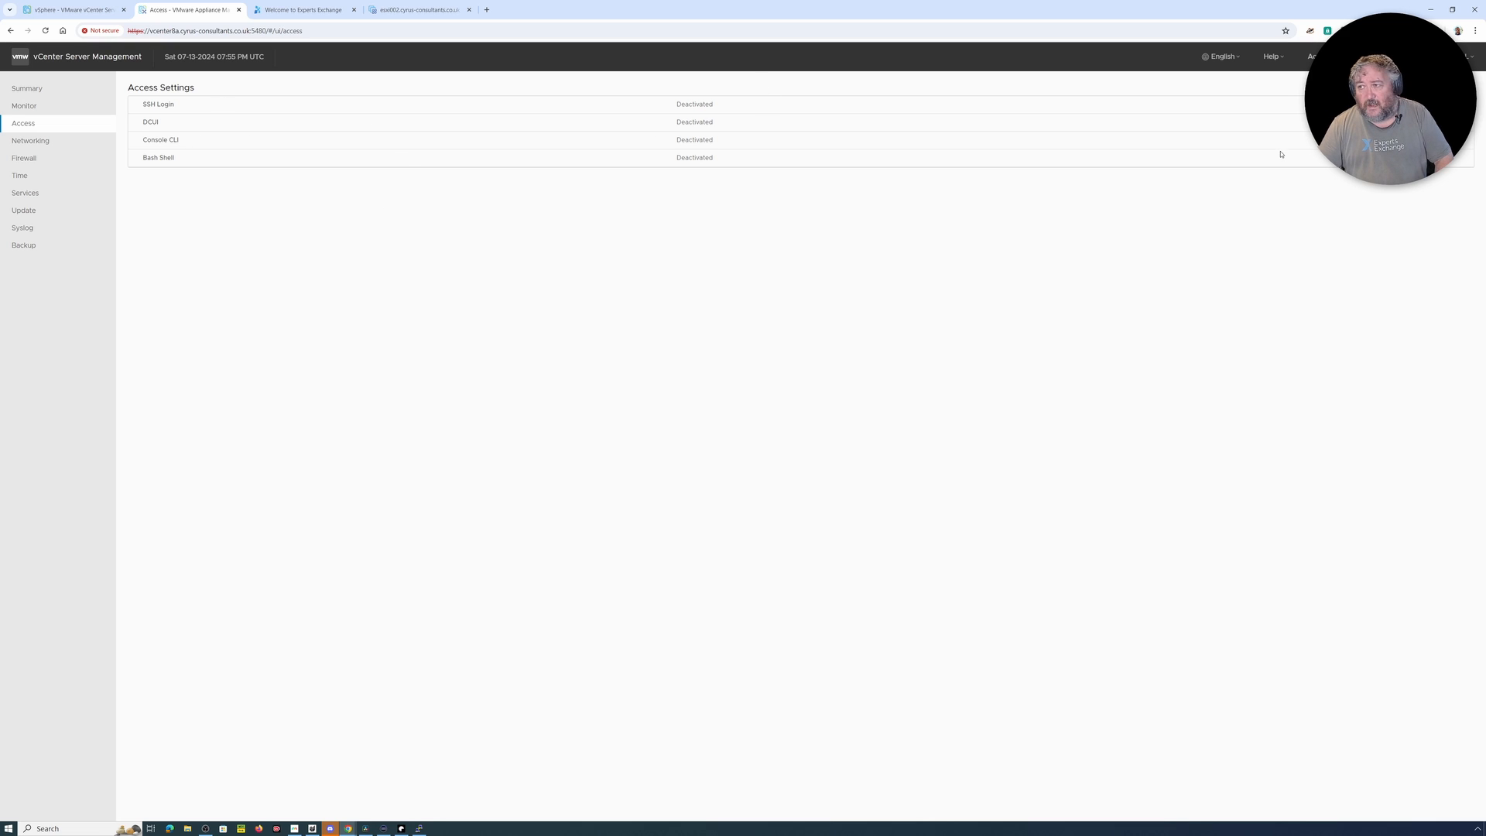
click(1465, 86)
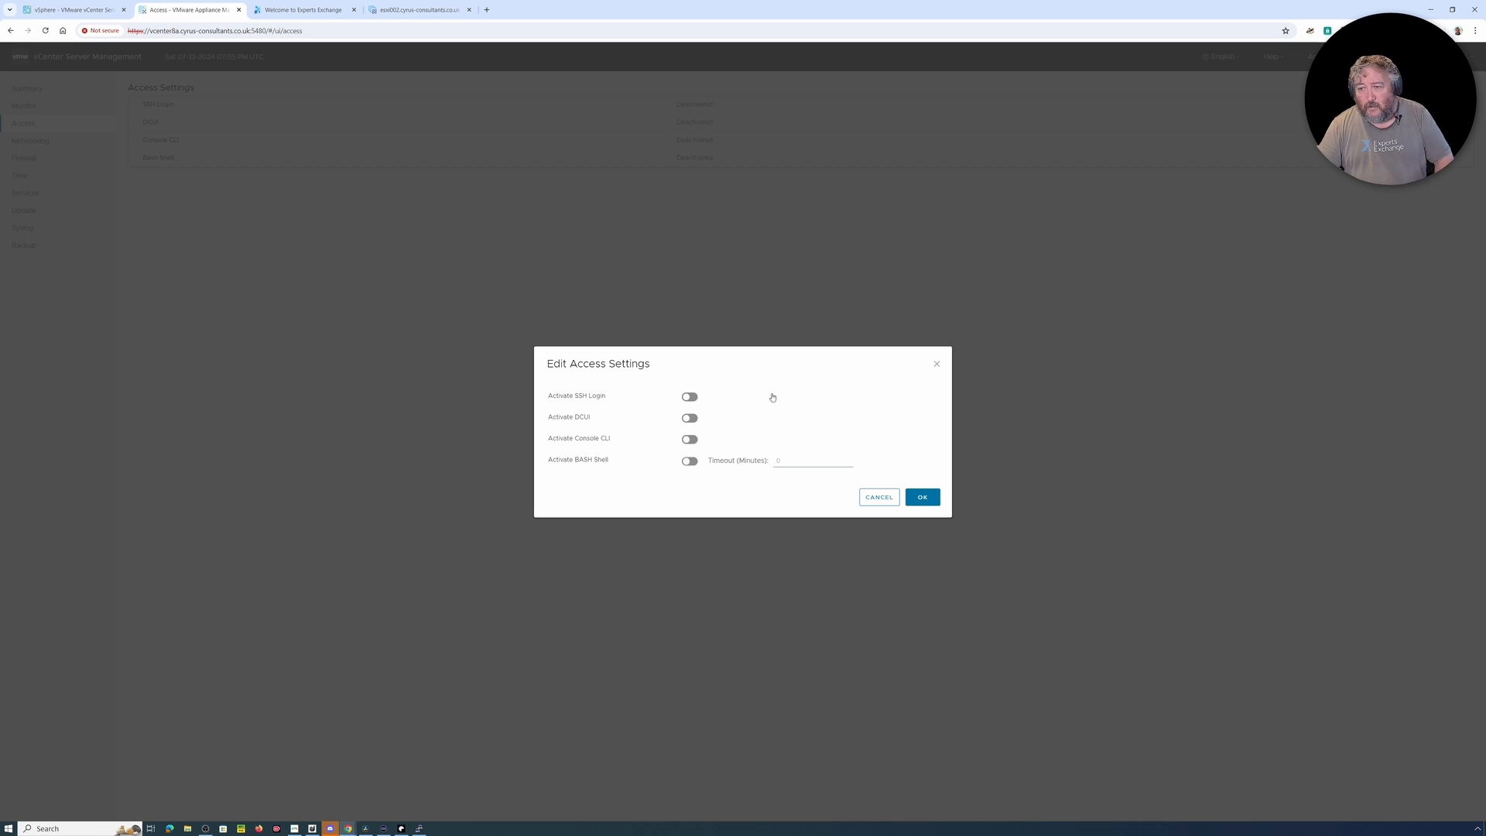
click(691, 398)
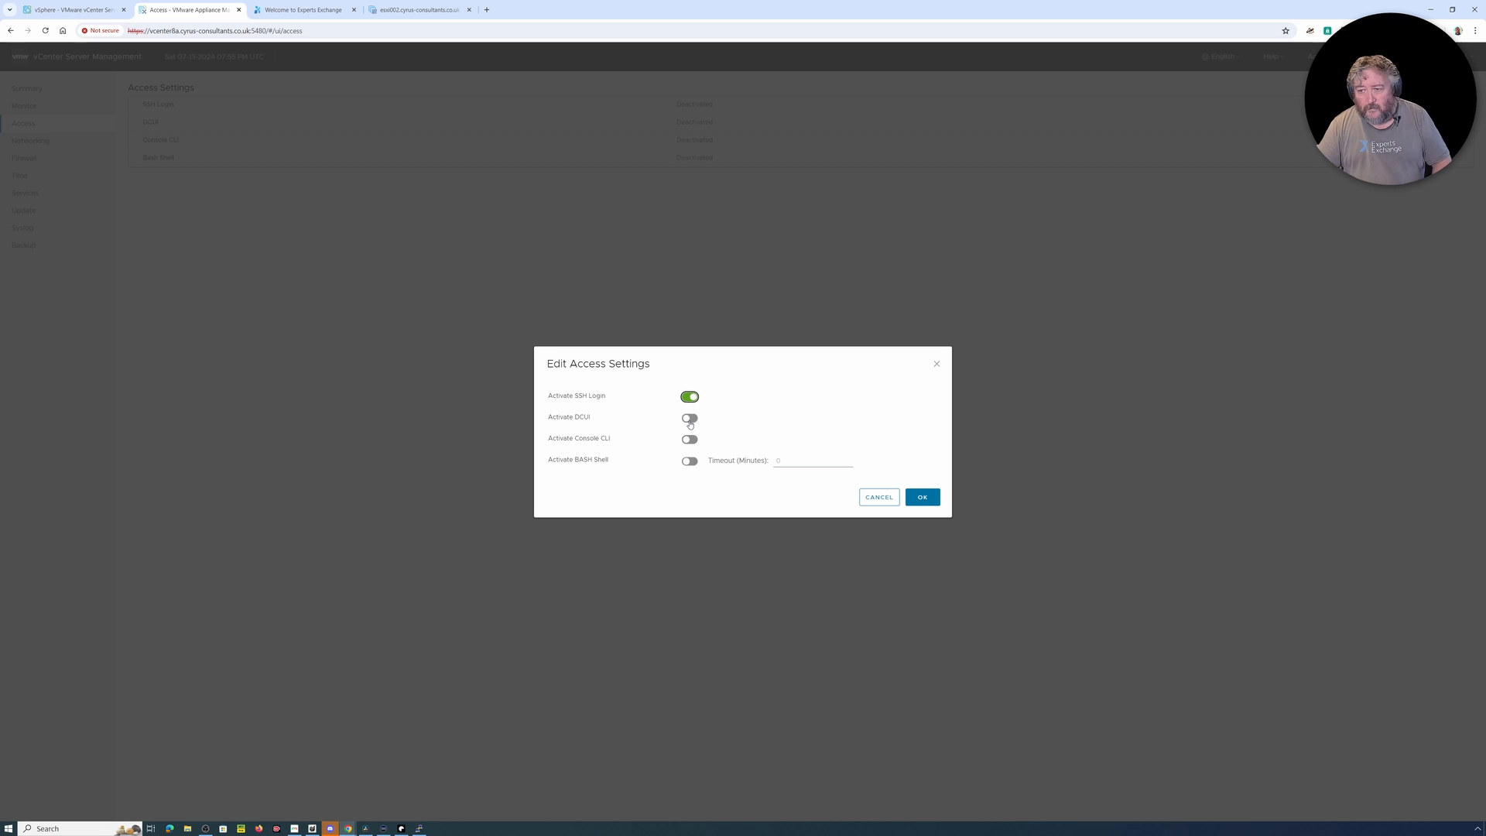
click(690, 421)
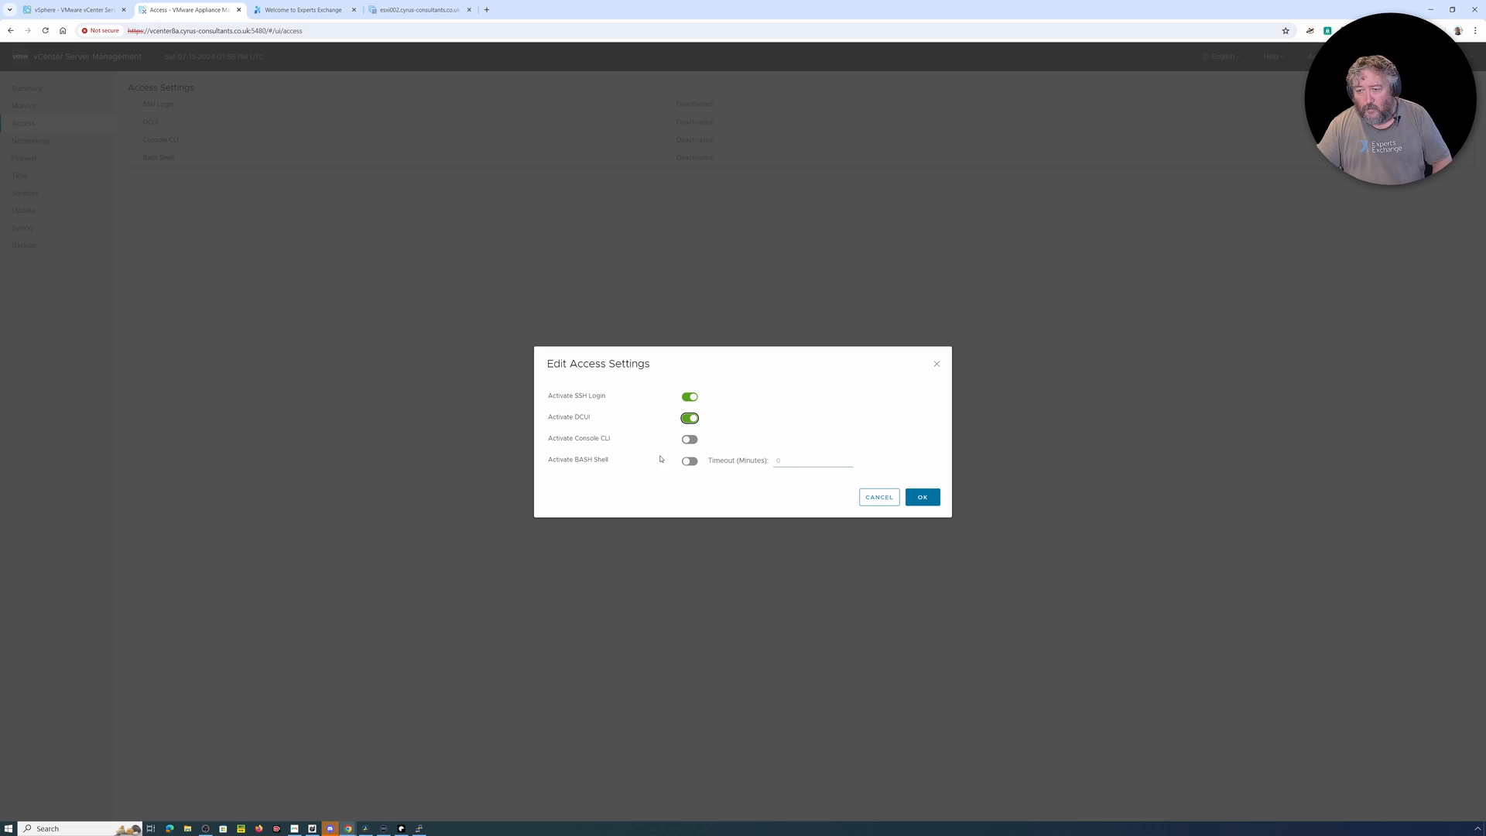
click(695, 444)
click(691, 440)
click(690, 461)
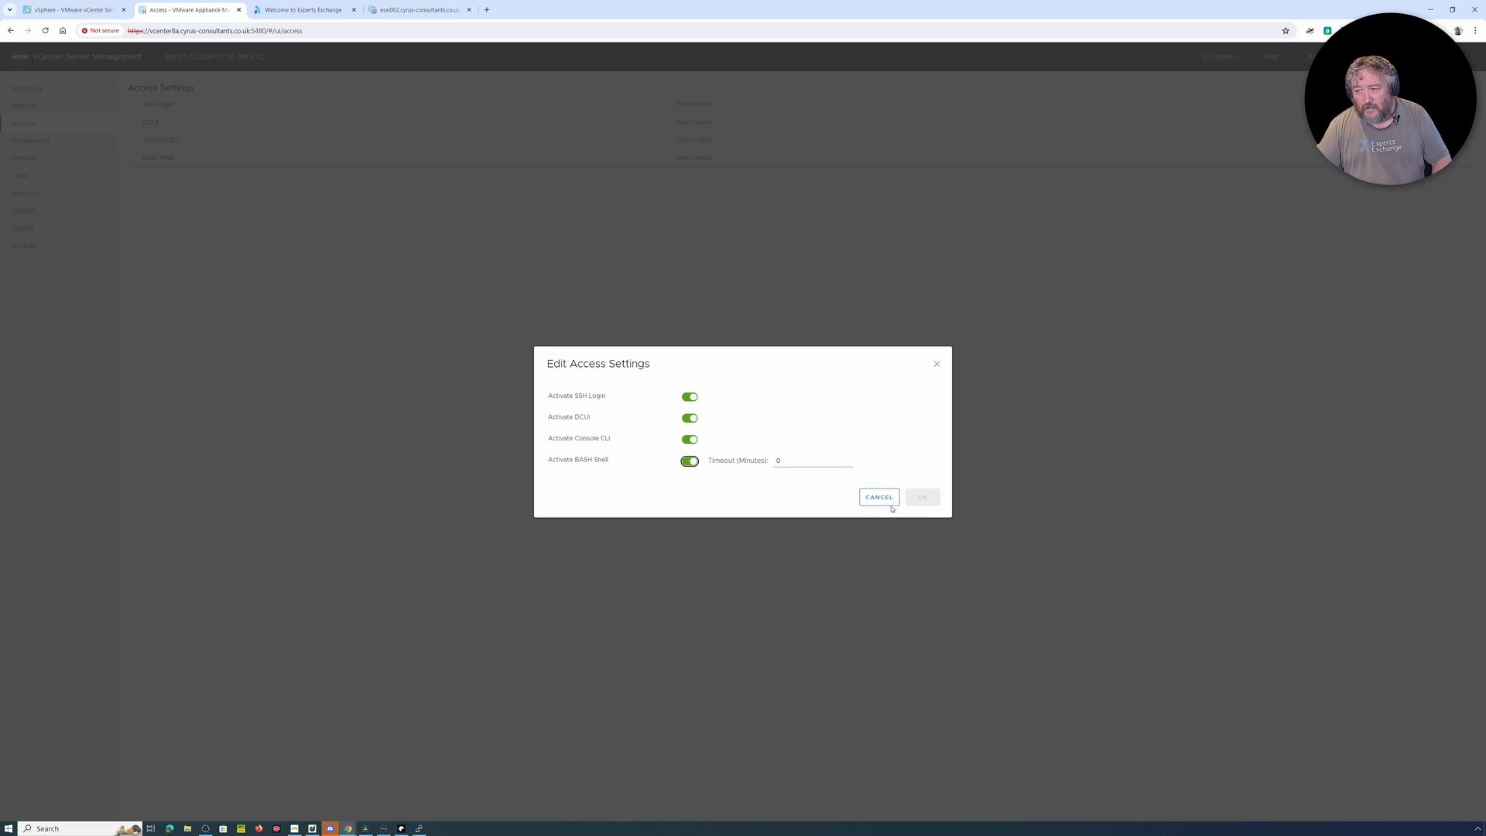
click(801, 459)
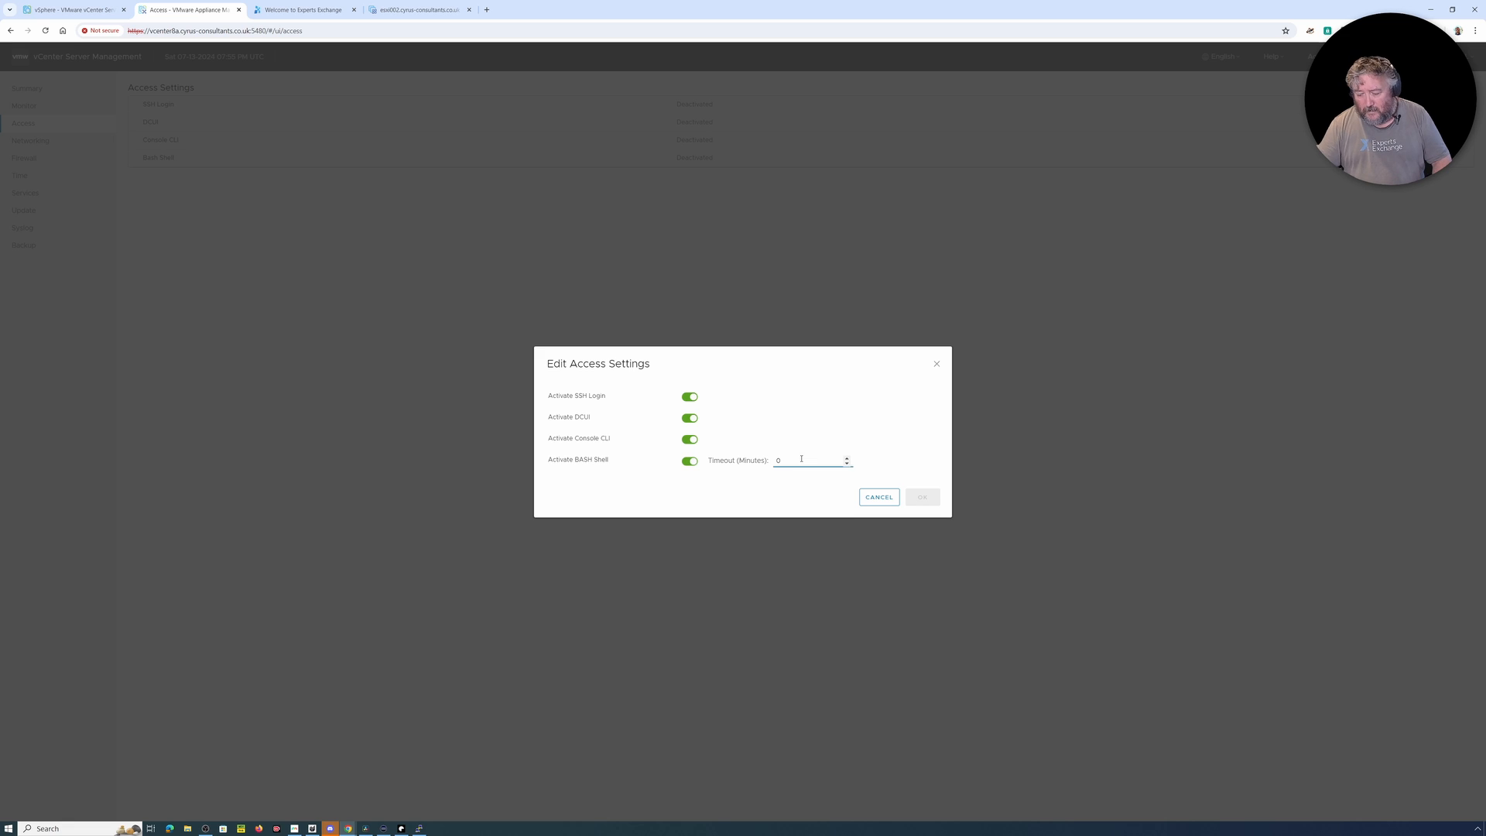
key(BackSpace)
text(90)
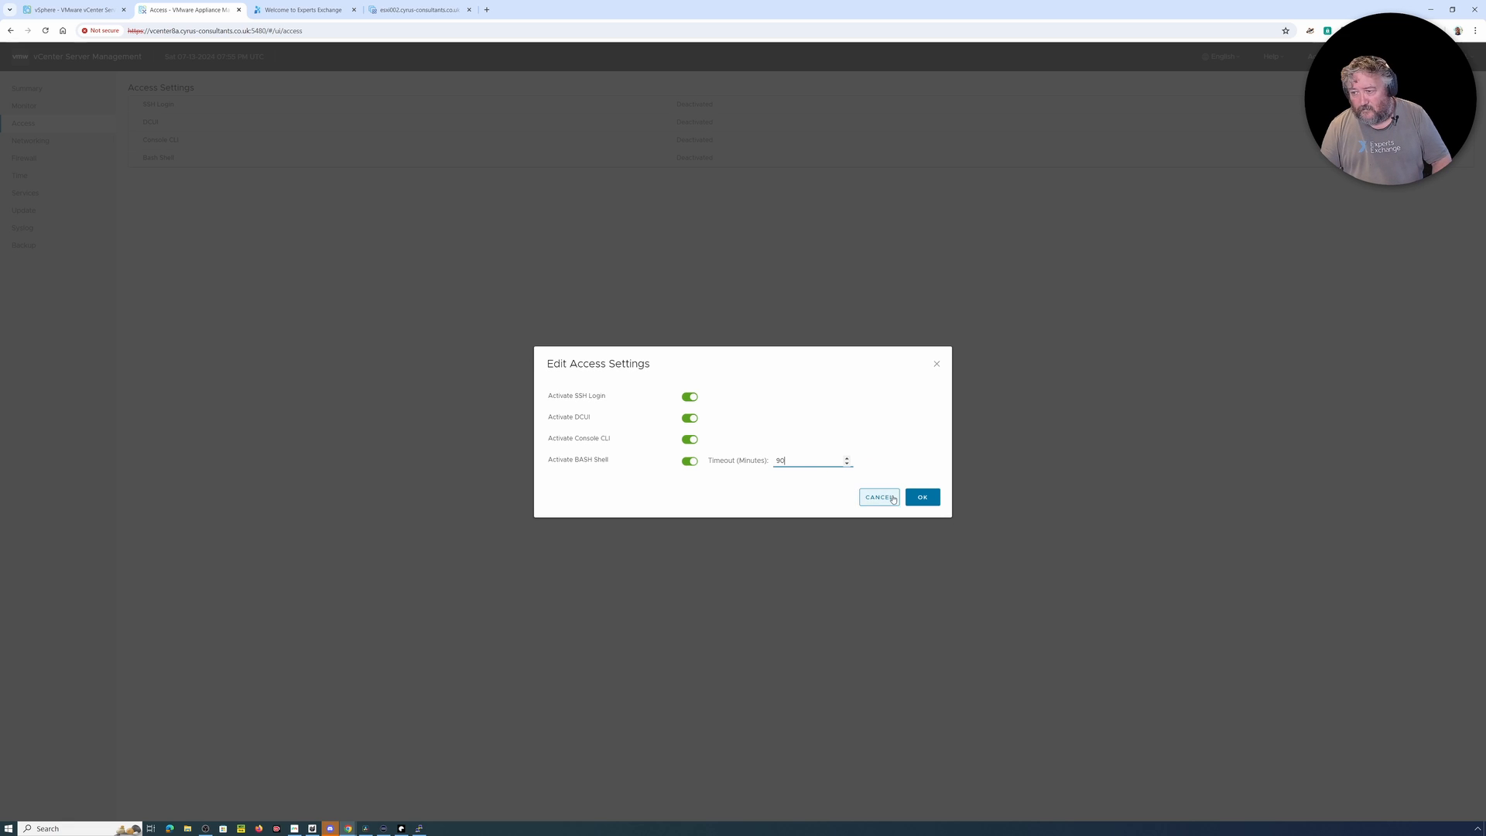
click(919, 496)
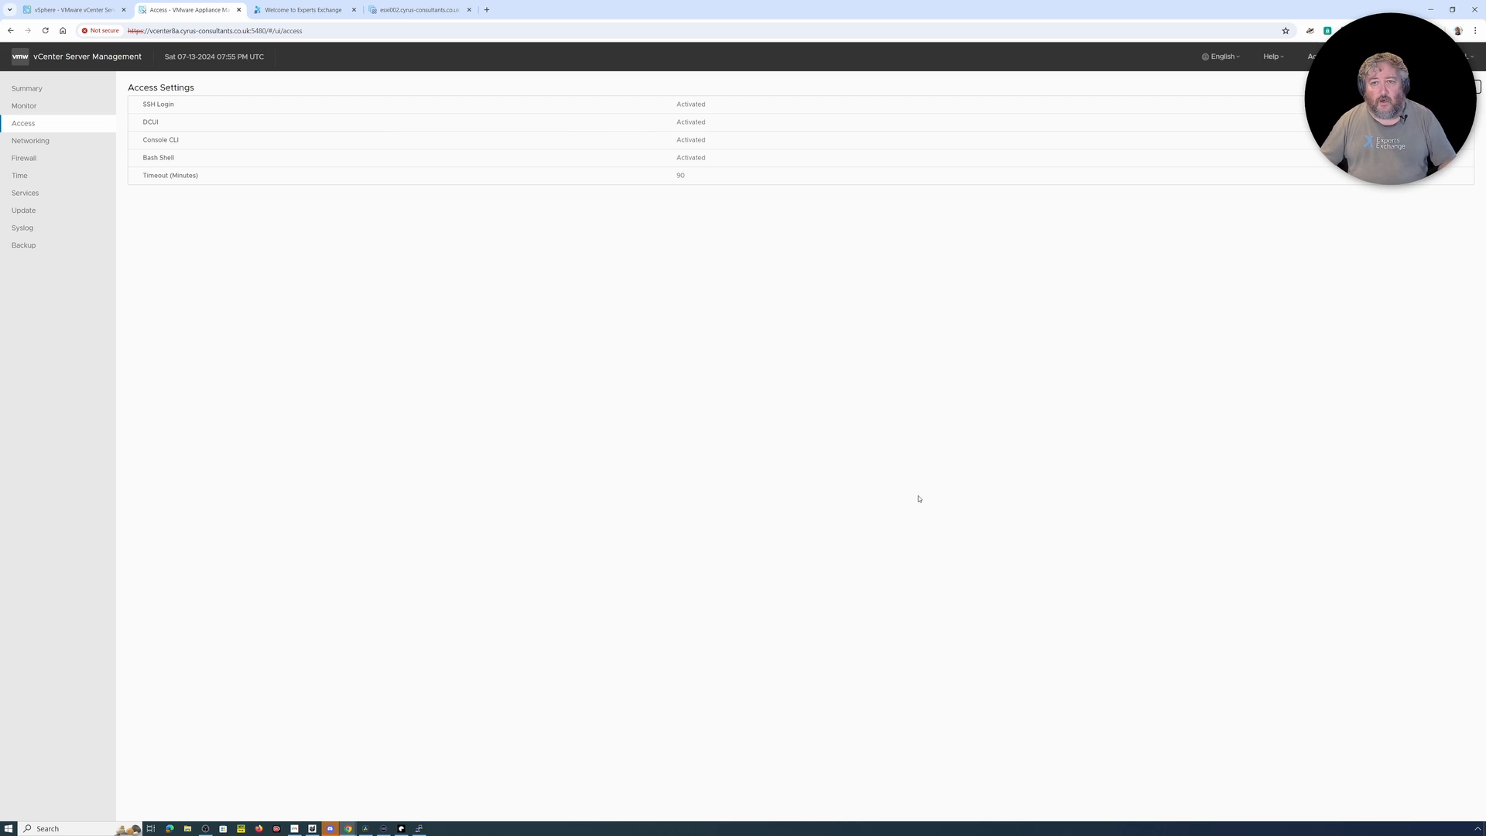
click(420, 12)
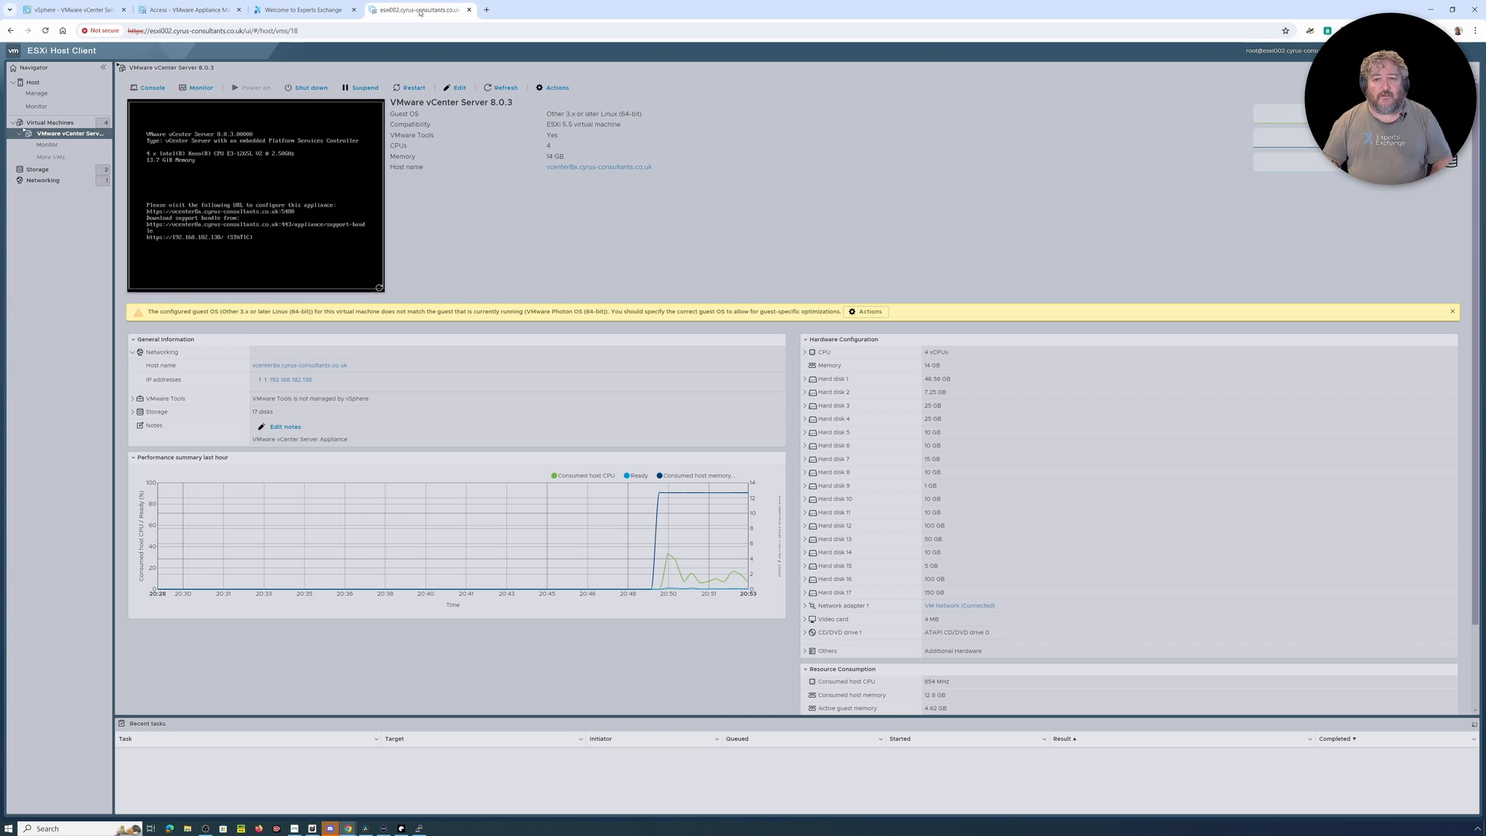
click(176, 11)
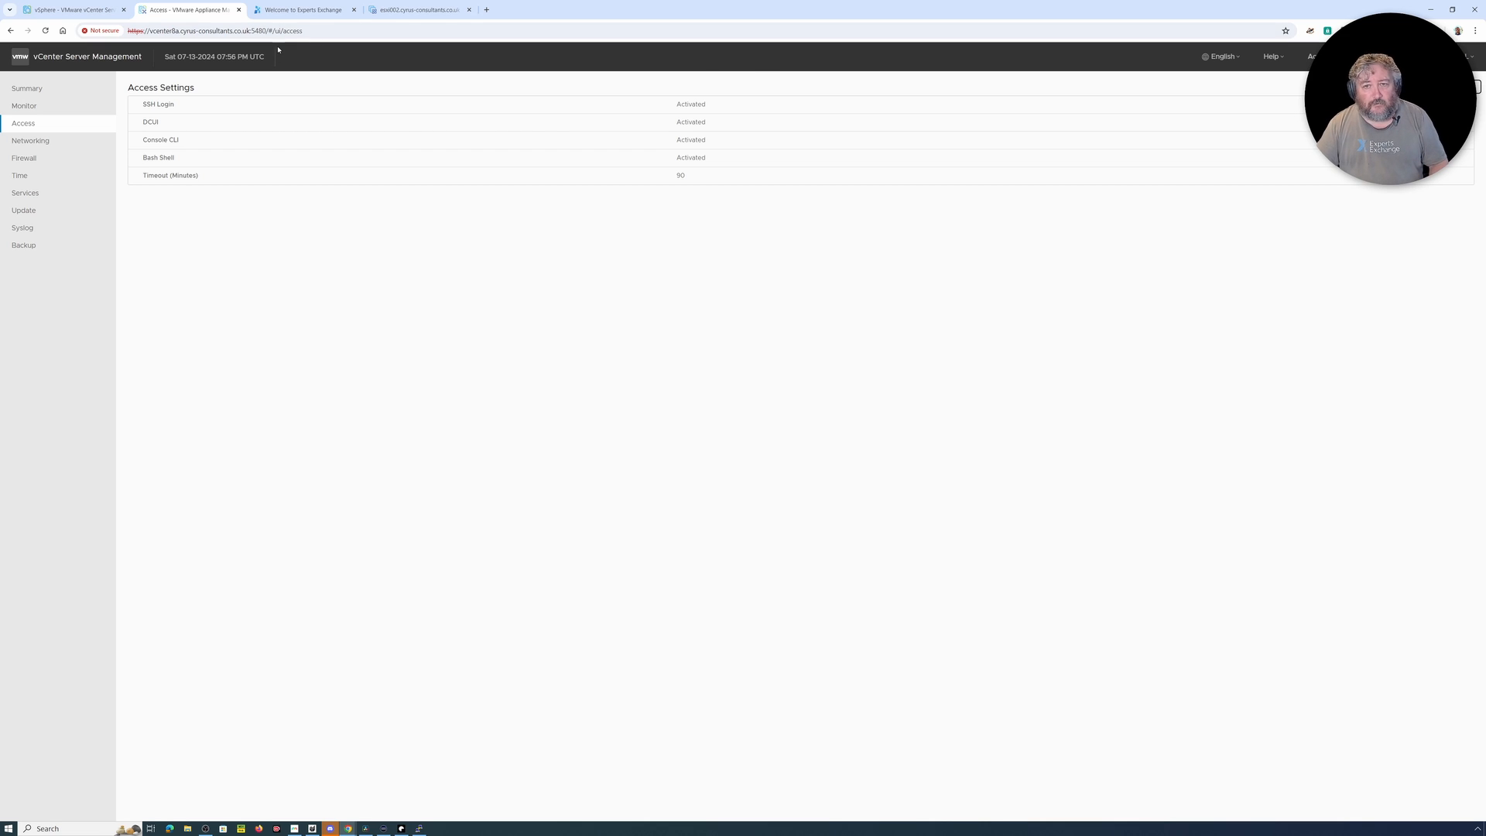
click(1313, 57)
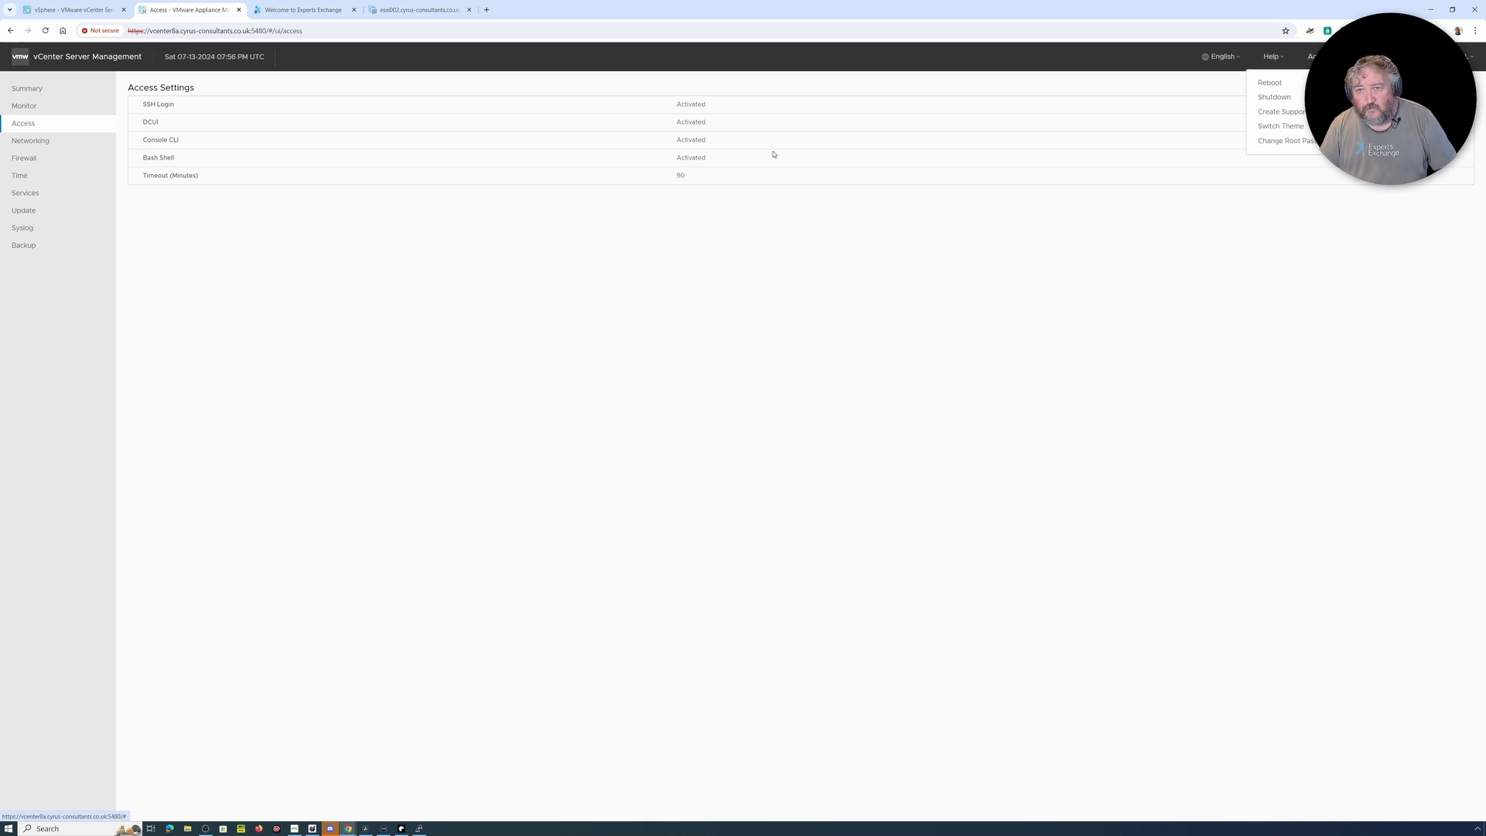
click(74, 9)
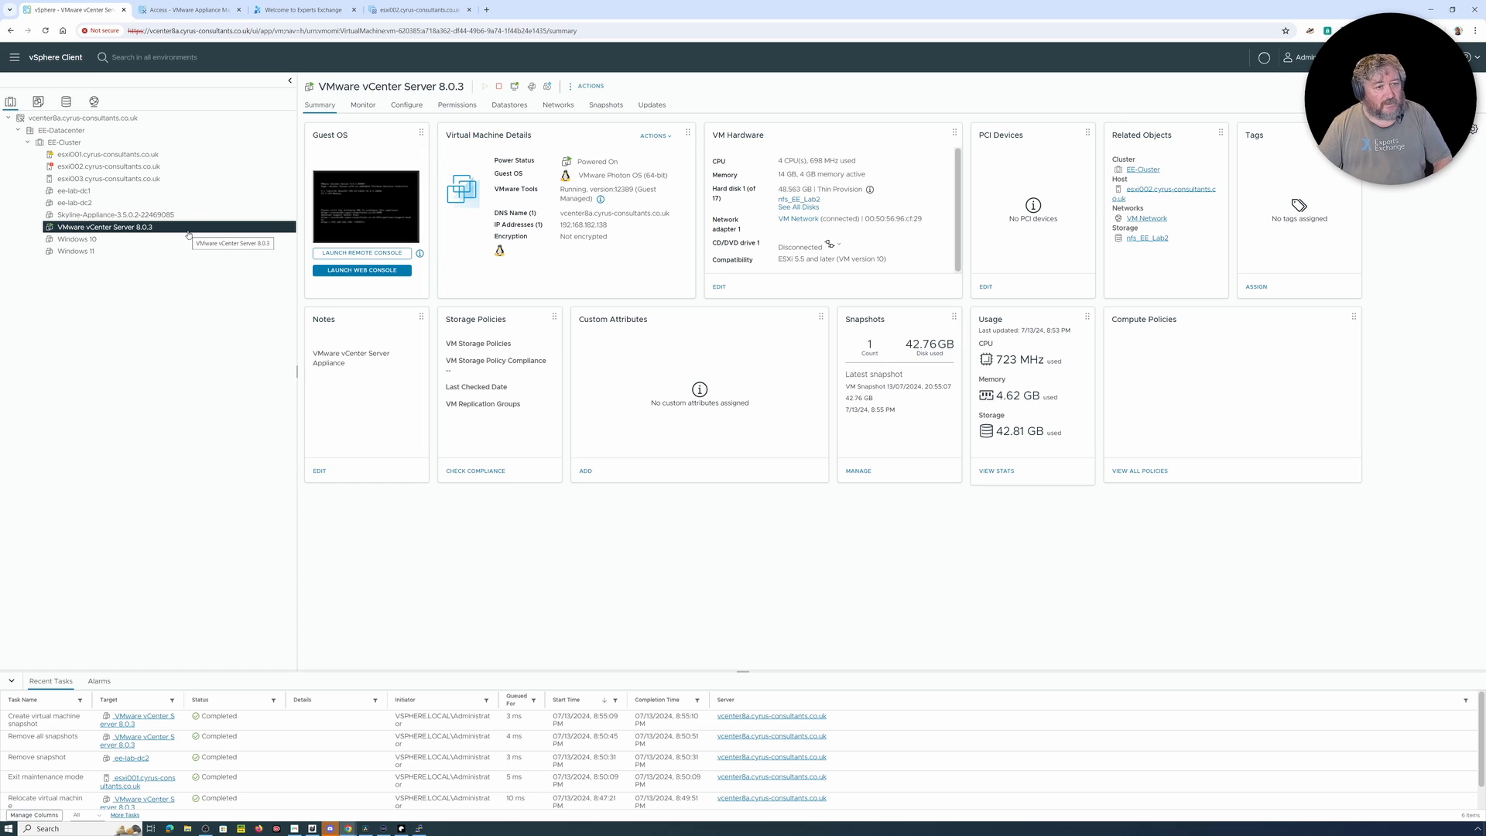
Step: Switch to the ESXi Host Client, shut down the vCenter Server 8.0.3 virtual machine and power it back on
click(410, 10)
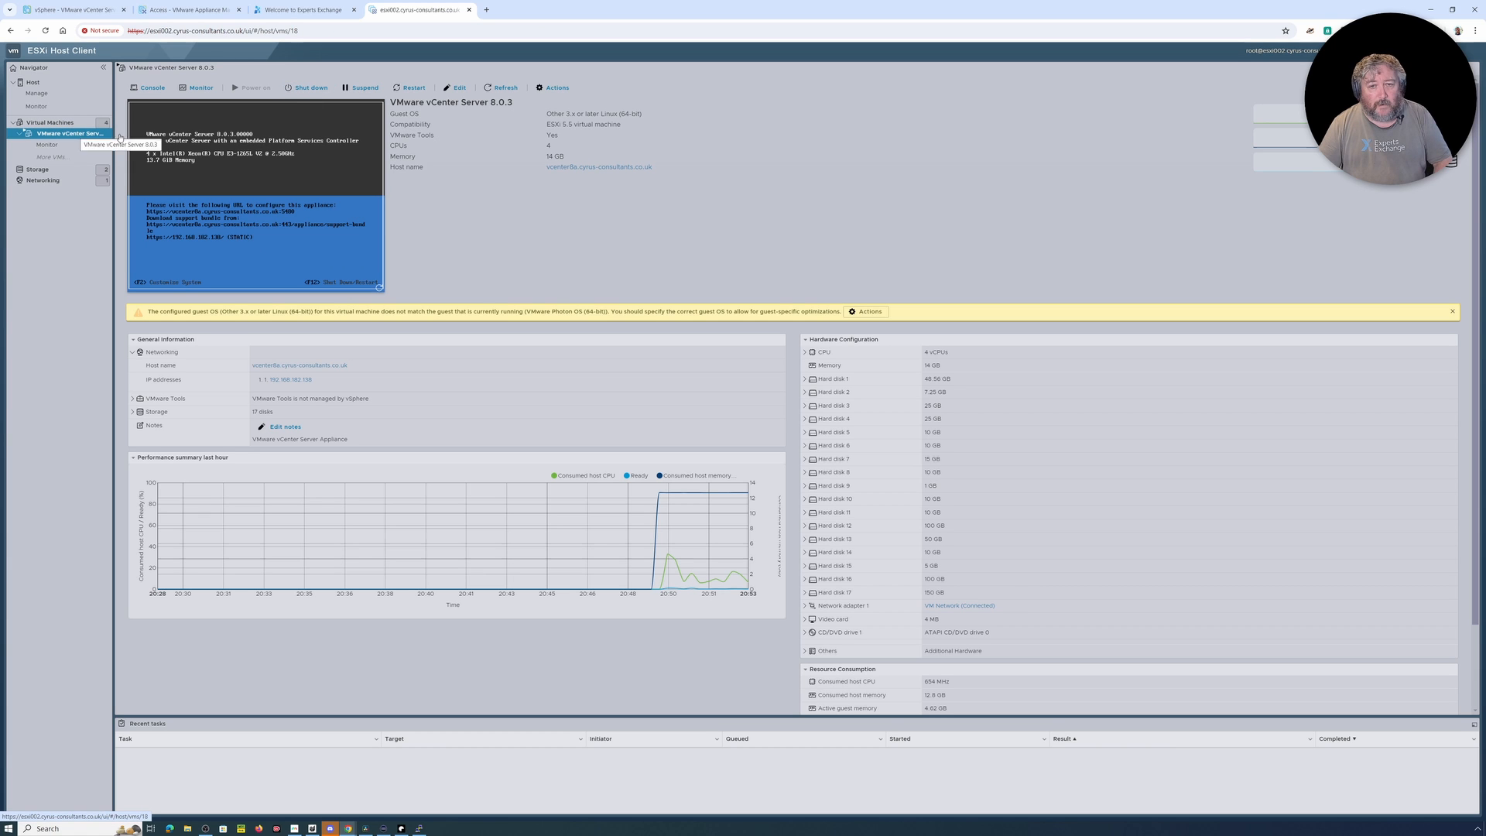
click(309, 91)
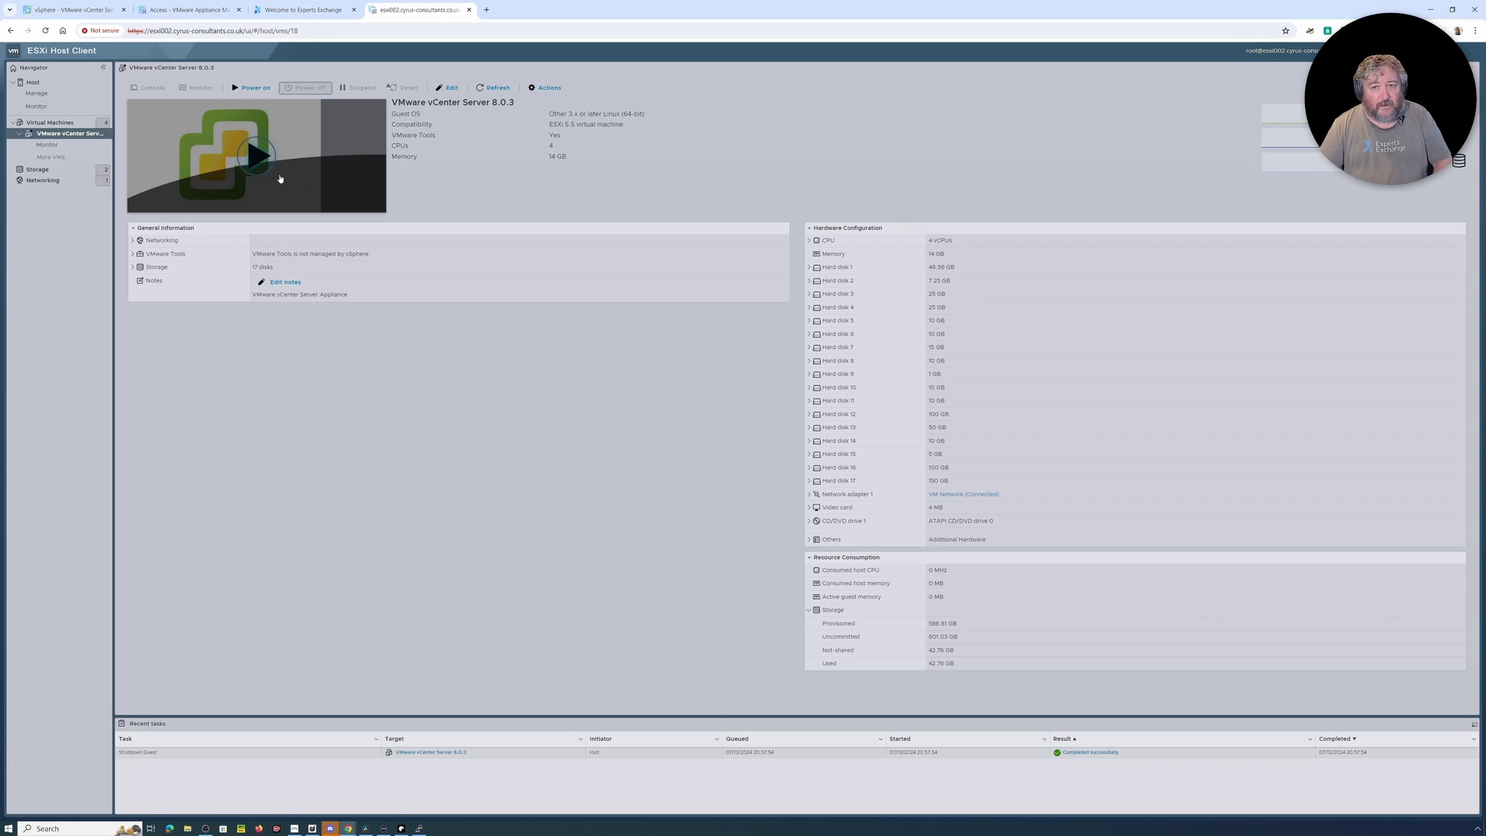
click(255, 154)
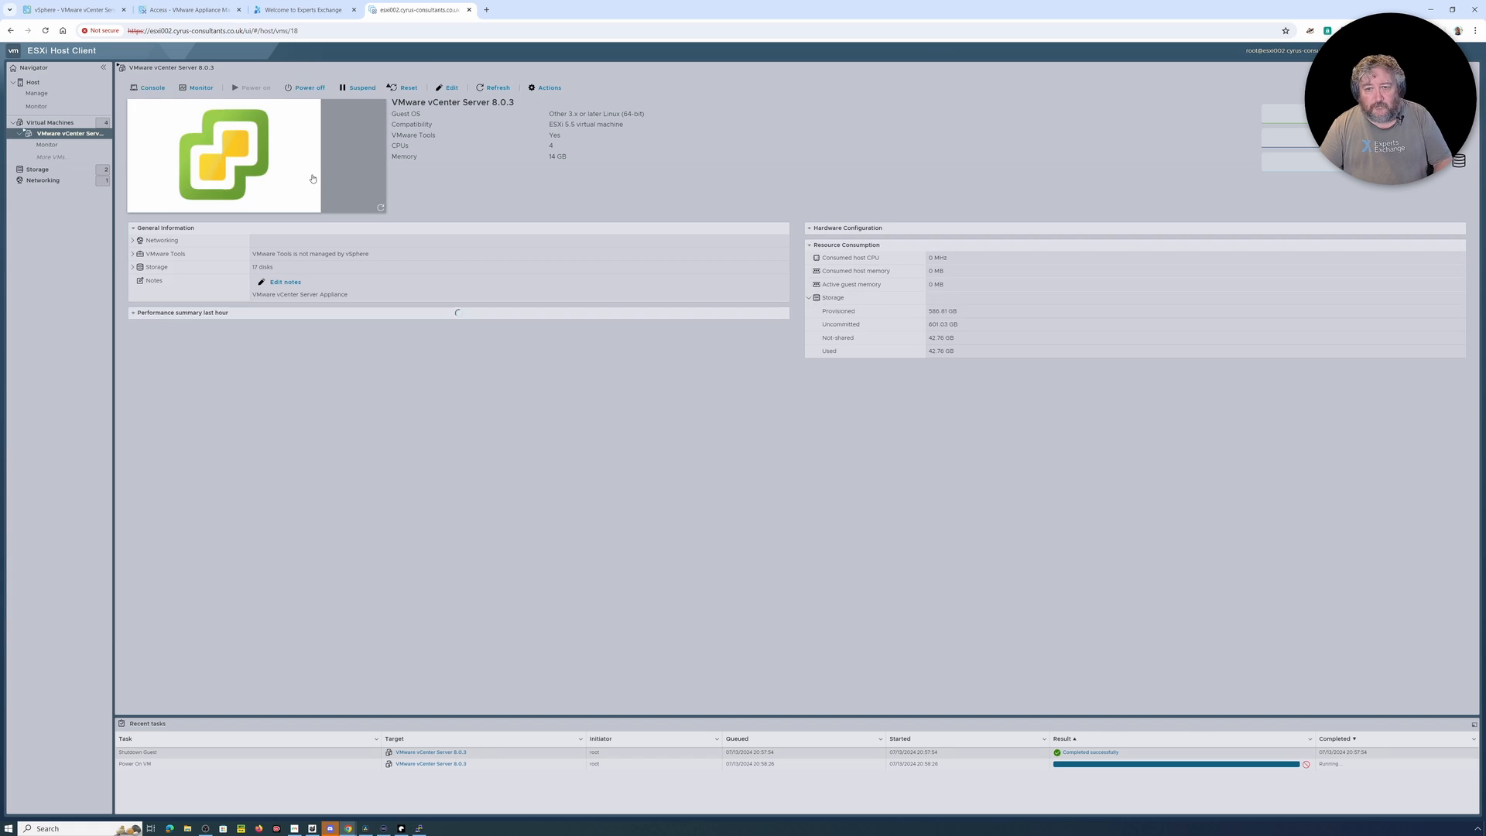
Step: Open the virtual machine's console during startup and open the Photon boot entry in the GRUB editor
click(255, 155)
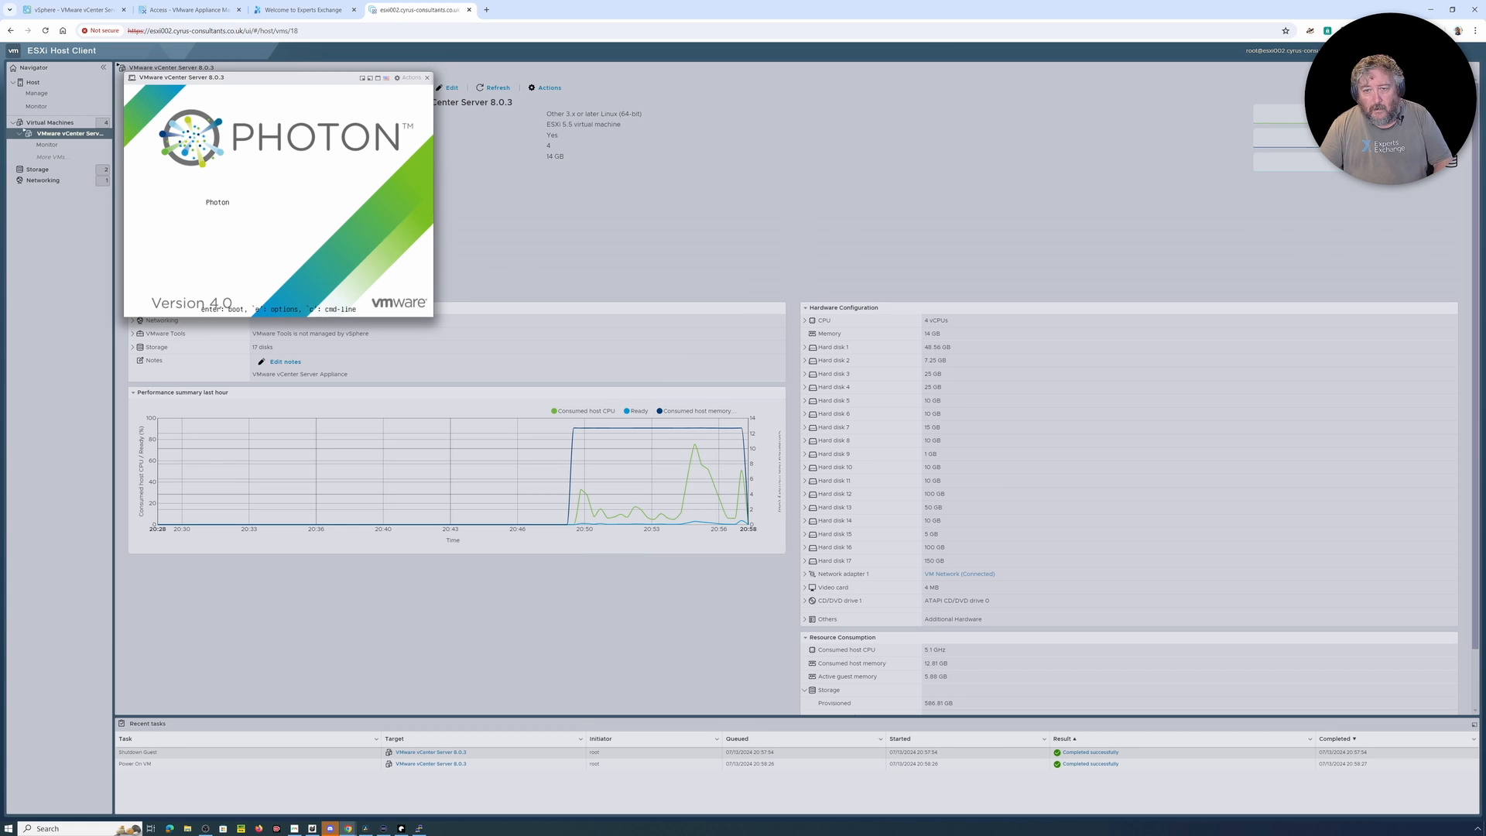
key(e)
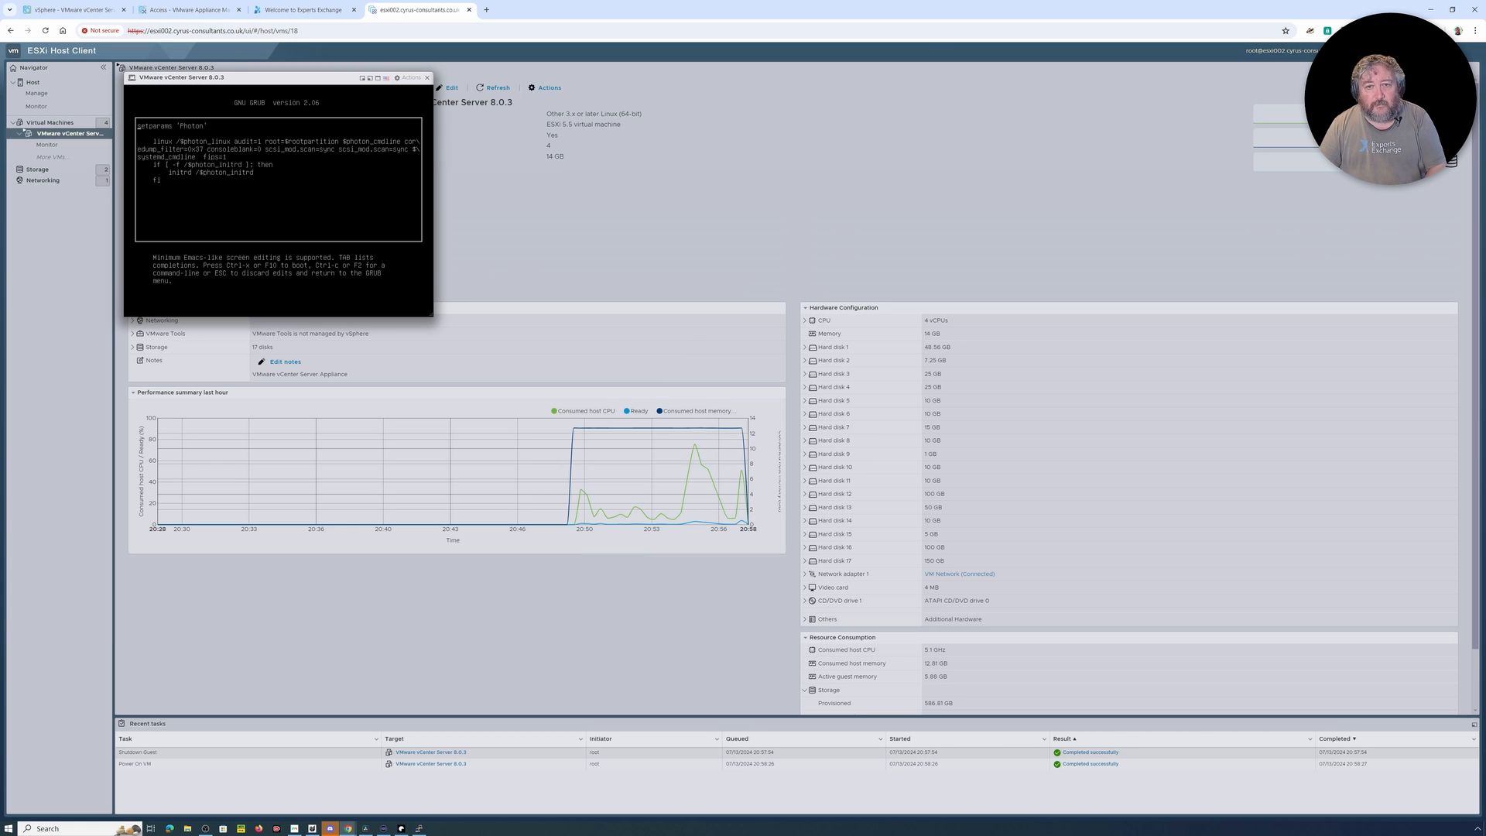
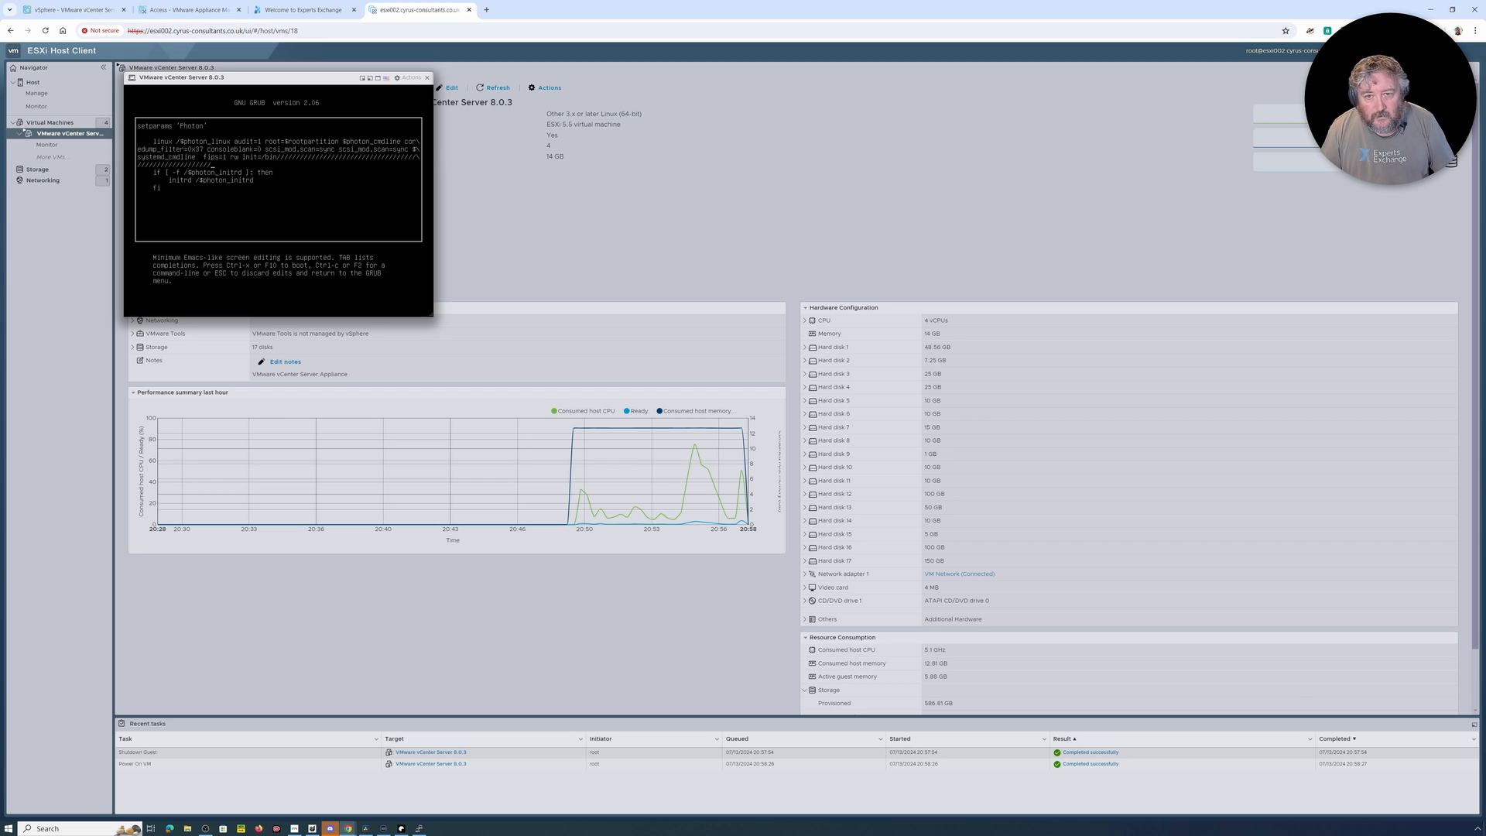
Step: Finish the Photon entry's linux line so it ends in rw init=/bin/bash, and boot the edited entry
key(BackSpace)
key(BackSpace)
key(BackSpace)
key(BackSpace)
key(BackSpace)
key(BackSpace)
key(BackSpace)
key(BackSpace)
key(BackSpace)
key(BackSpace)
key(BackSpace)
key(BackSpace)
key(BackSpace)
key(BackSpace)
key(BackSpace)
key(BackSpace)
key(BackSpace)
key(BackSpace)
key(BackSpace)
key(BackSpace)
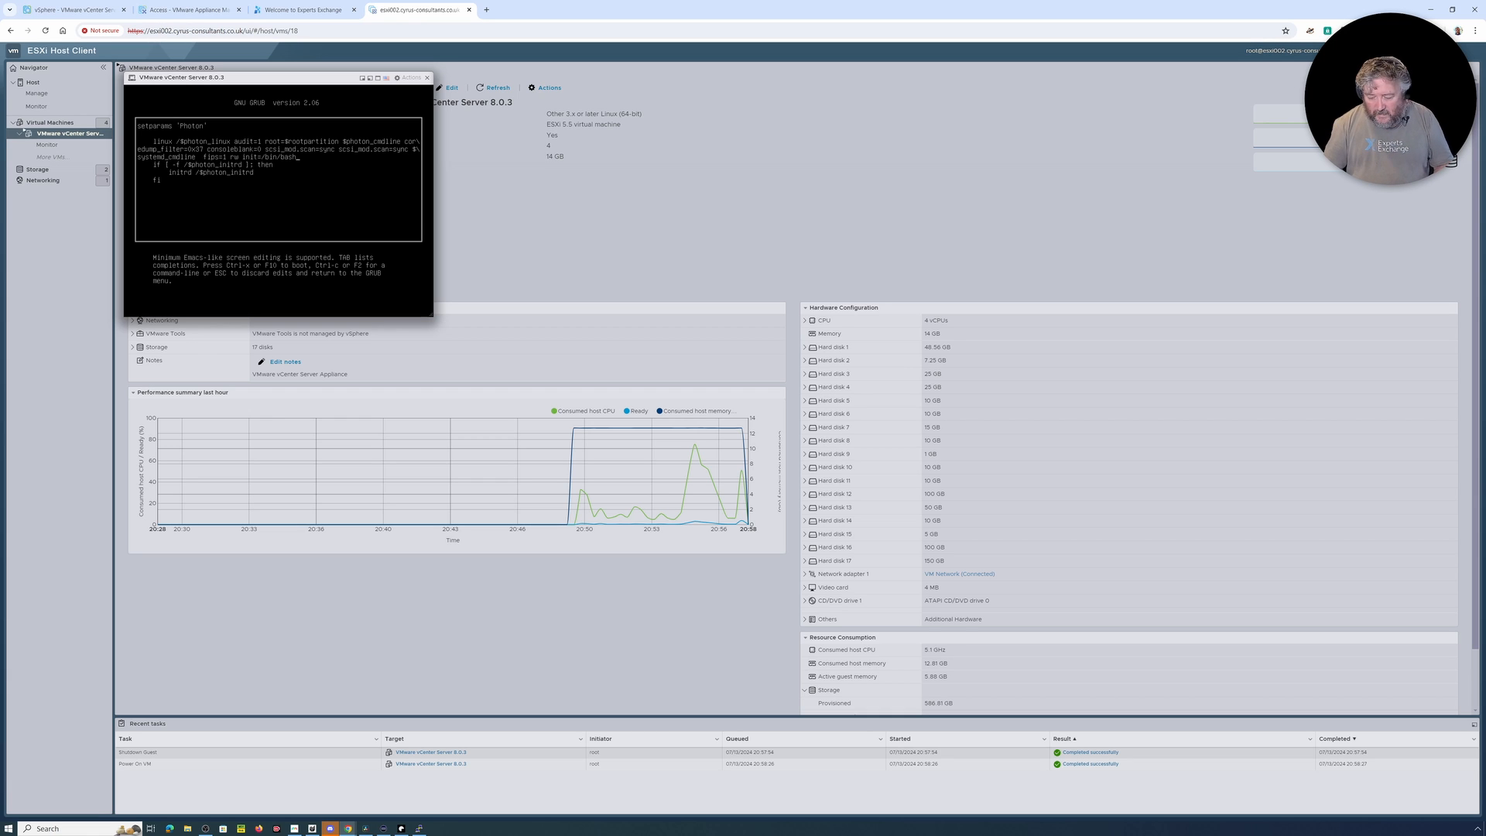
key(ctrl+x)
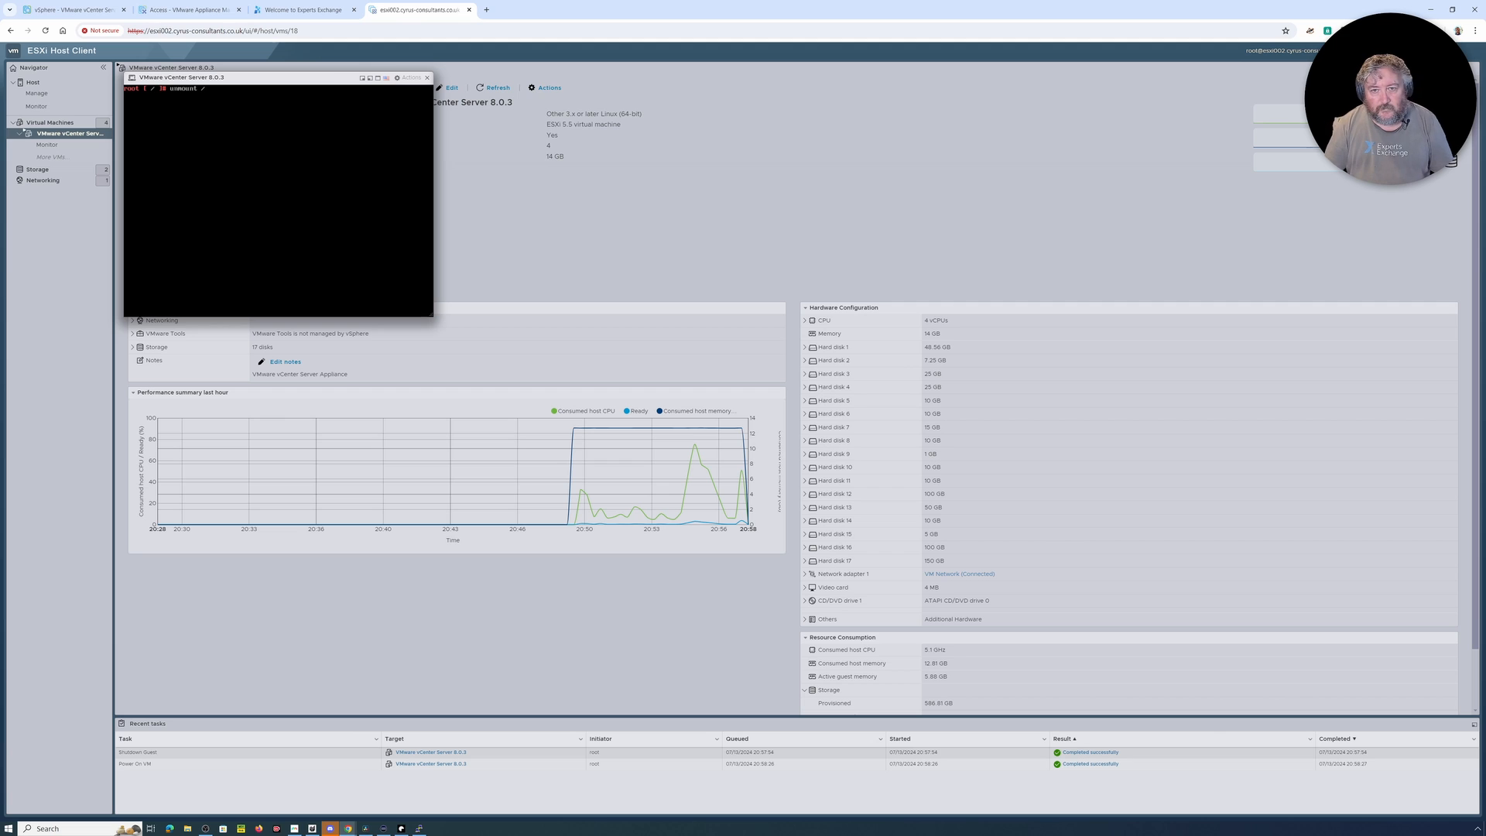
Step: Clear the command line, run passwd in the root shell, and enter and confirm the new root password
key(BackSpace)
key(BackSpace)
key(BackSpace)
key(BackSpace)
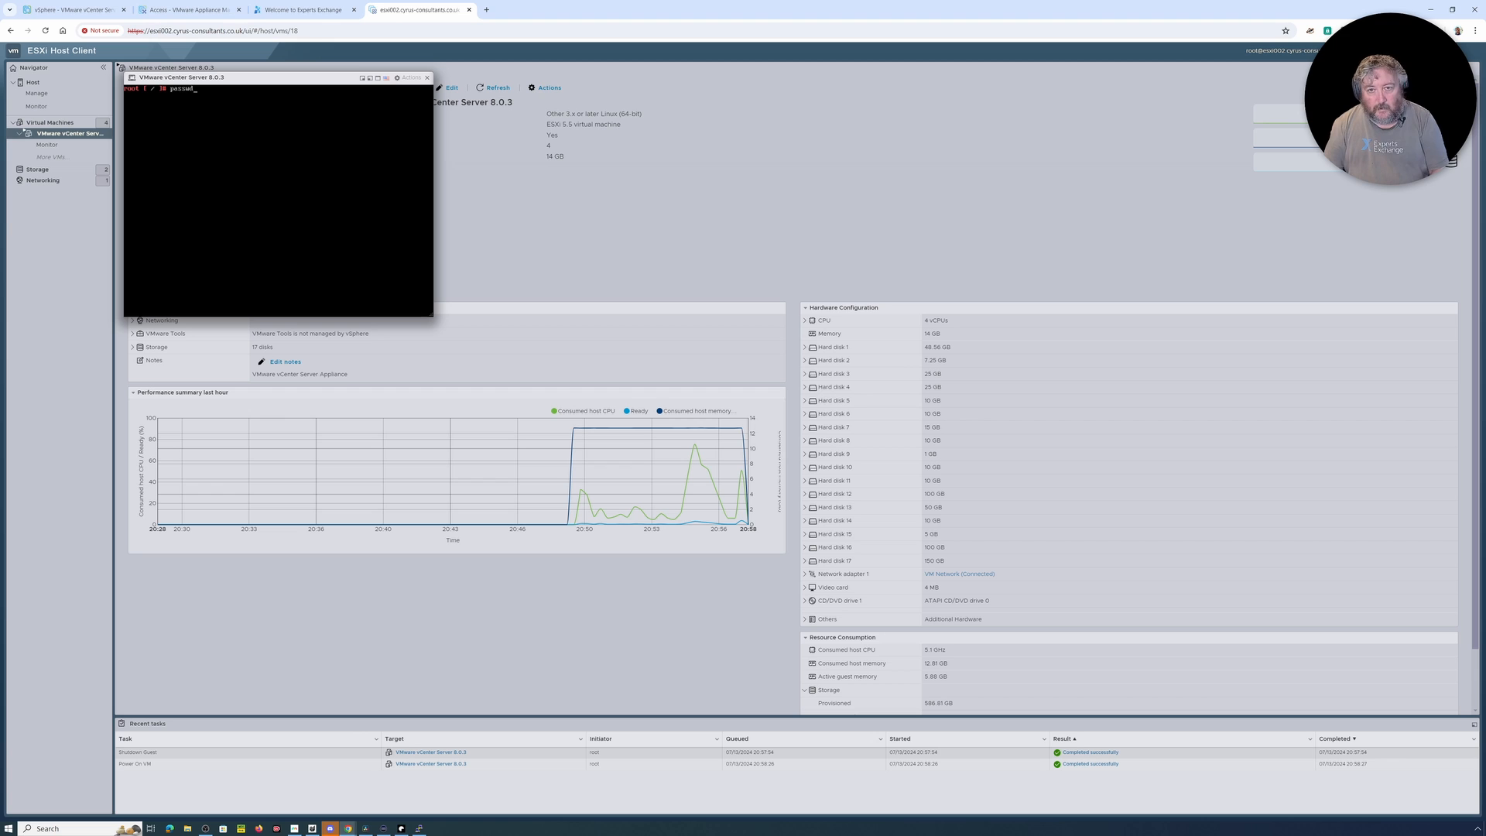
text(passwd)
key(Return)
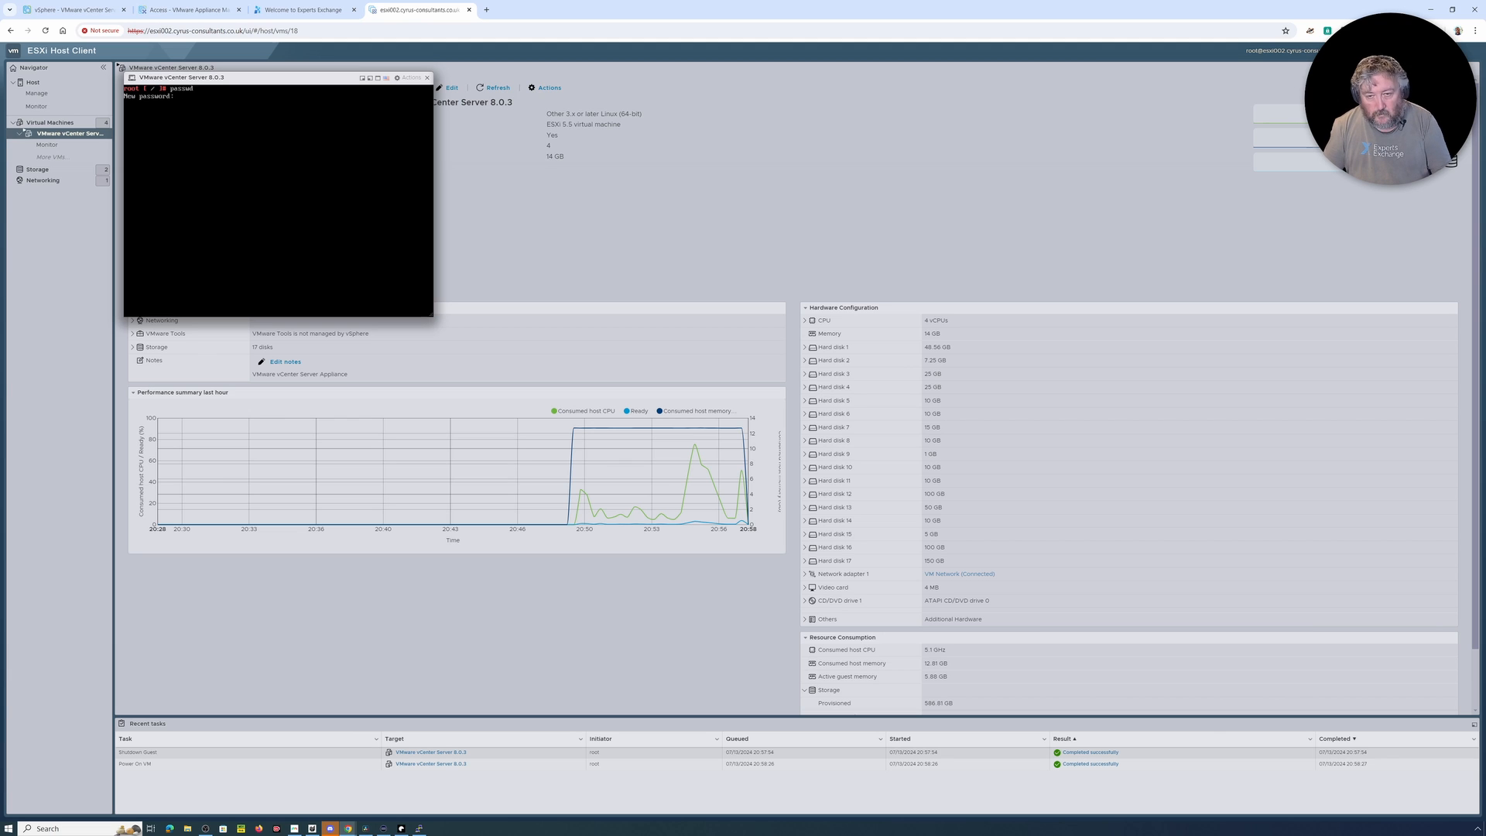
key(Return)
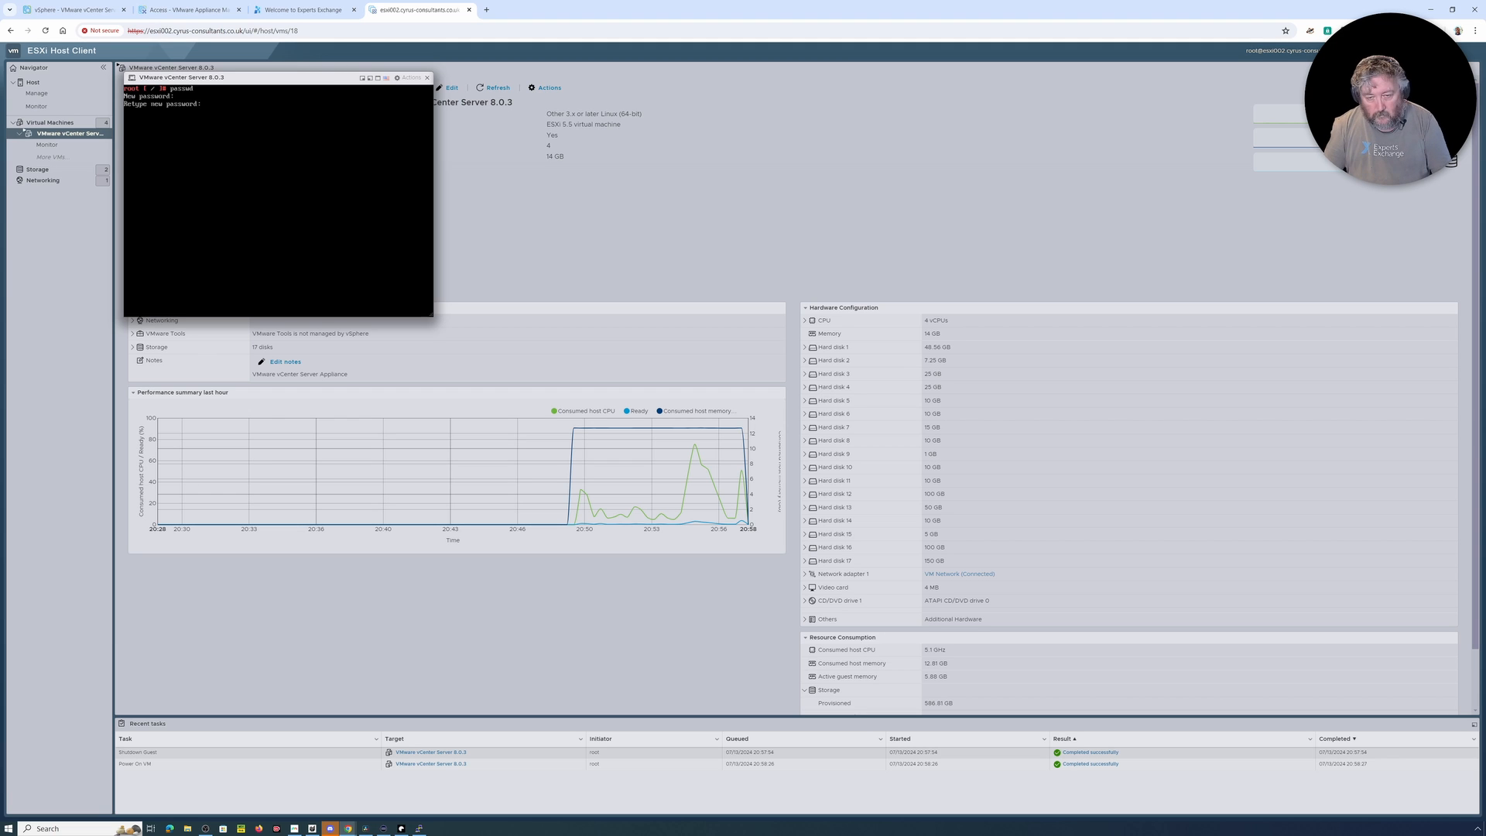
key(Return)
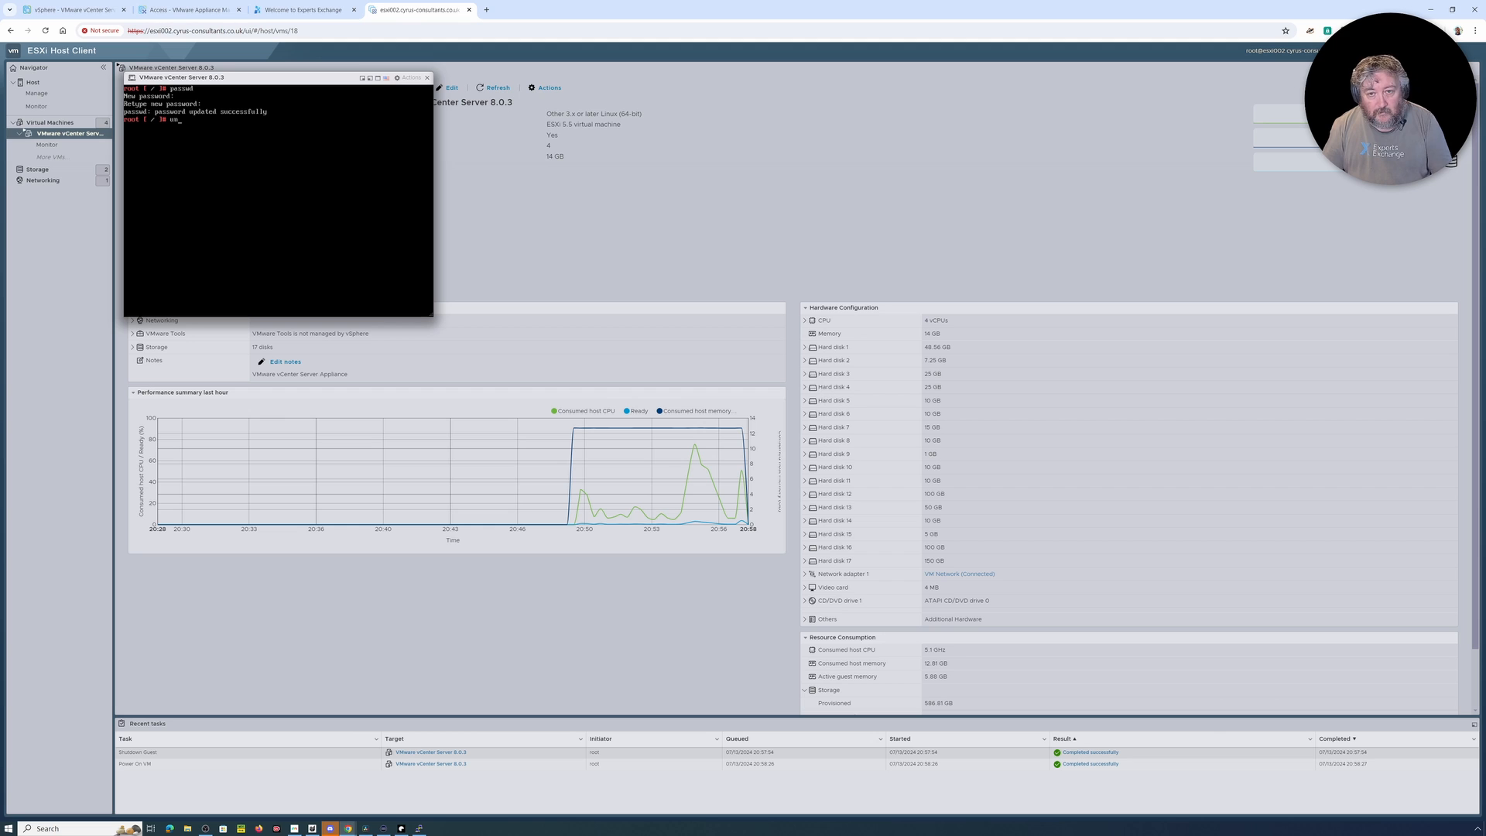
Step: Try to unmount the root file system with unmount /, erasing the stray repeated characters from the command
text(ou)
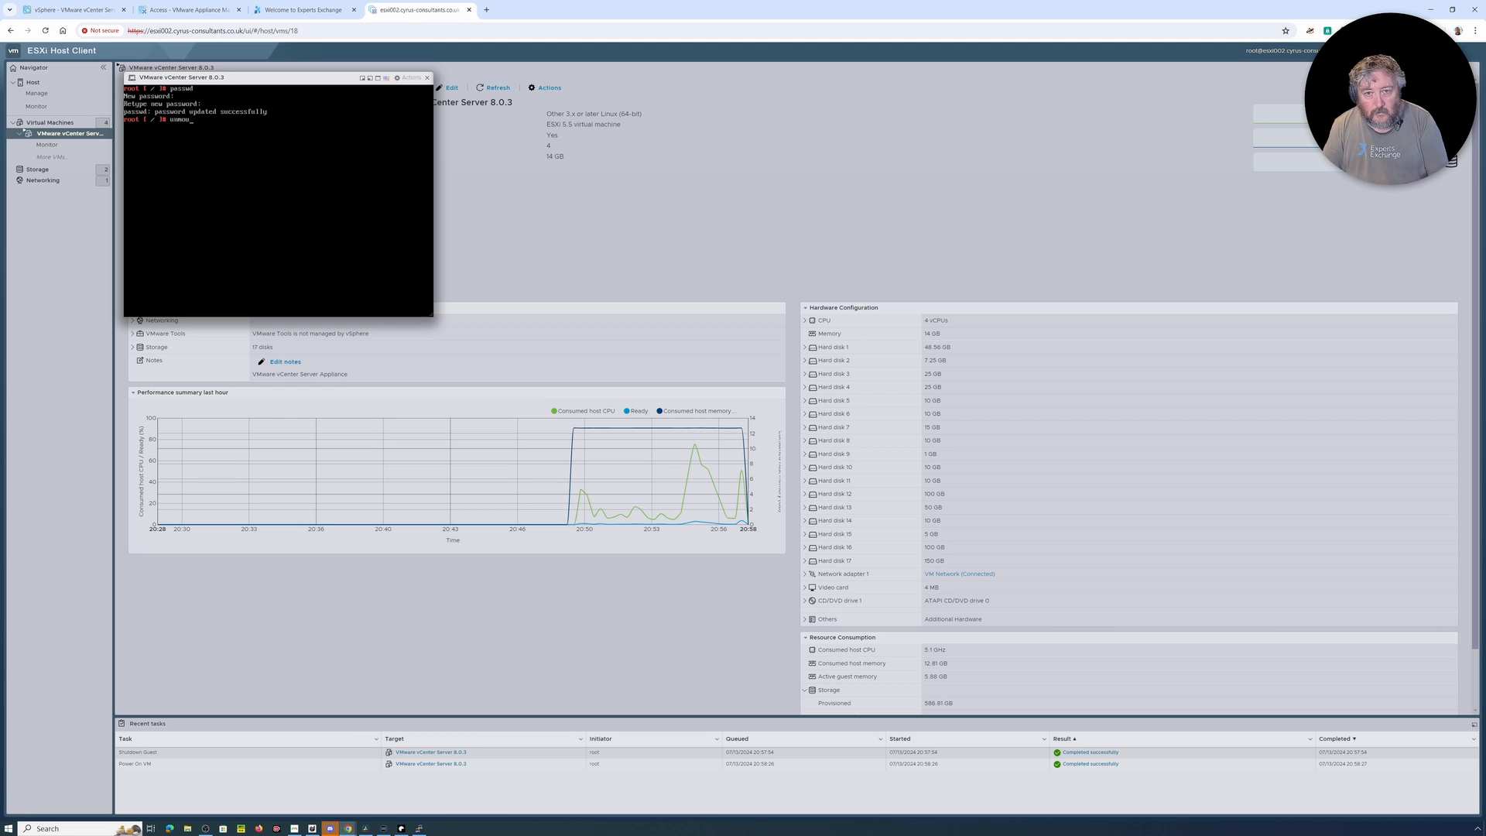
text(nnnnnnnnnnnnnnnnnnnnnnnnnnnnnnnnnnnnnnnnnnnnnn)
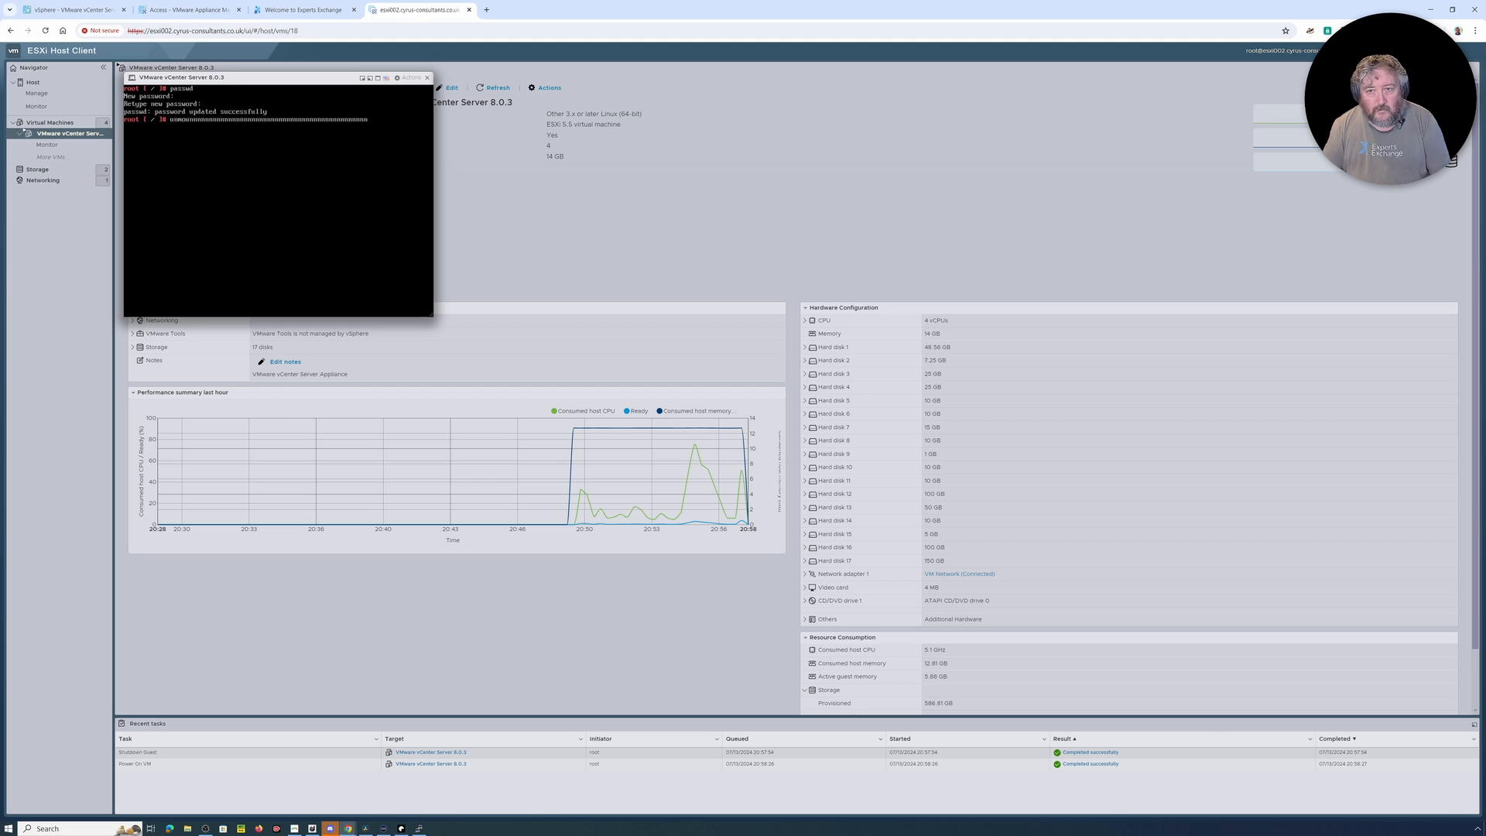
text(nnnnnnnnnnnnnnnnnnnnnnnnnnnnnnnnnnnnnnnnnnnnnnnnnnnnnnnnnnnnnnnnnnnnnnnnnnnnnnnnnnnnn)
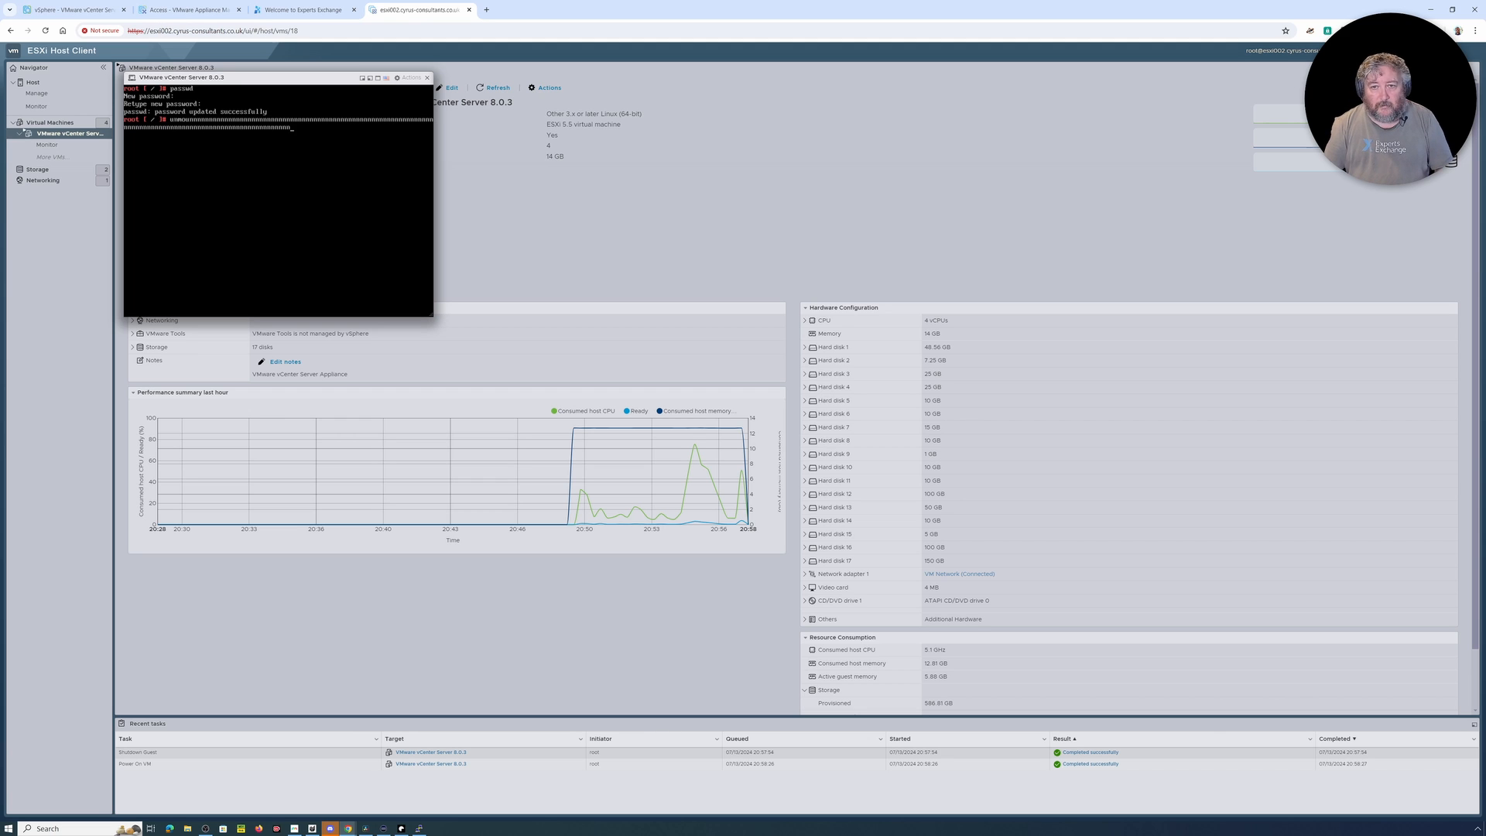
text(nnnnnnnnnnnnn)
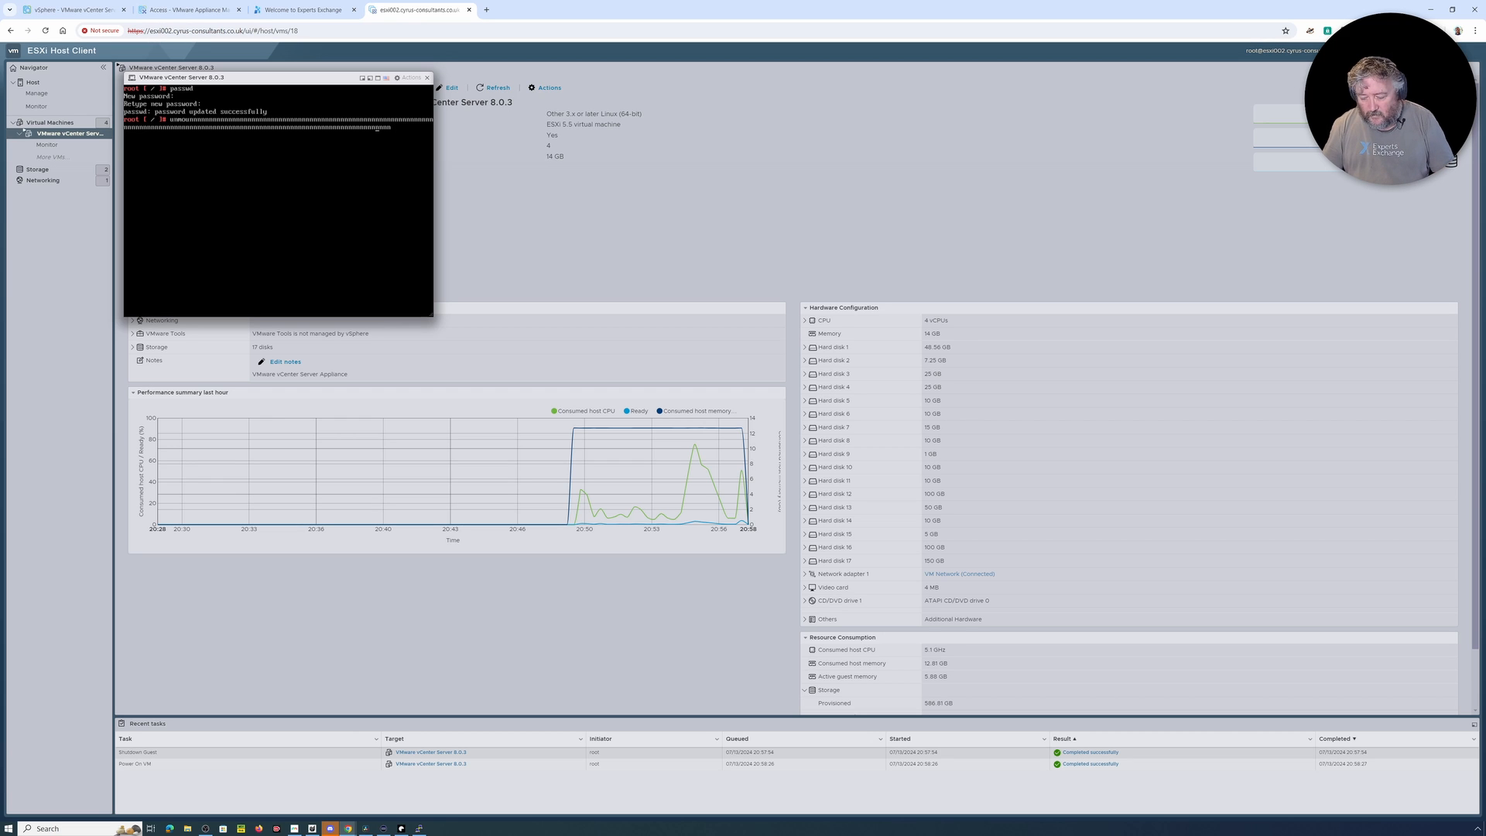
key(Return)
key(Up)
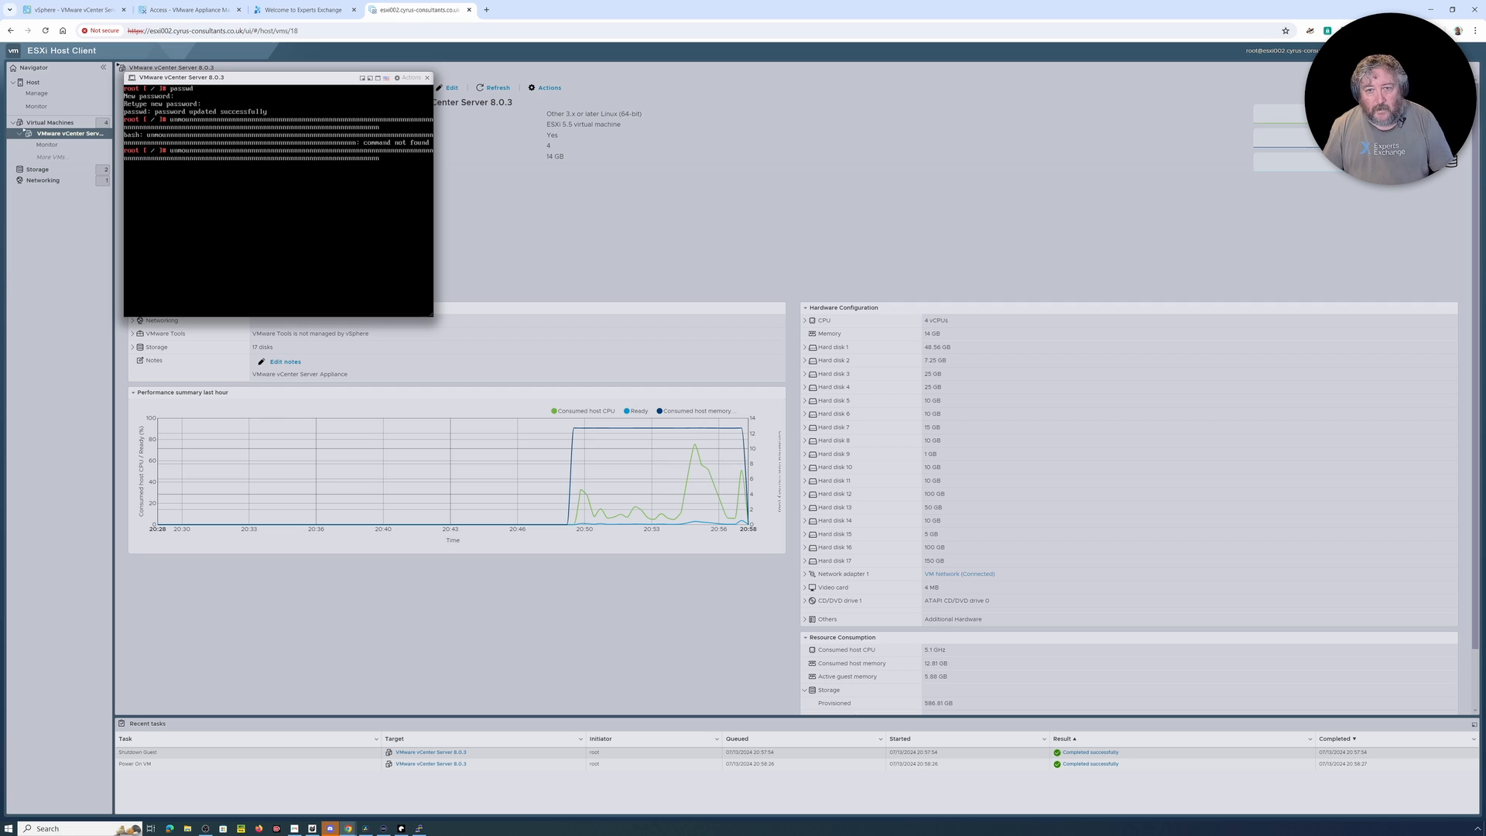
key(BackSpace)
key(BackSpace)
key(BackSpace)
key(BackSpace)
key(BackSpace)
key(BackSpace)
key(BackSpace)
key(BackSpace)
key(BackSpace)
key(BackSpace)
key(BackSpace)
key(BackSpace)
key(BackSpace)
key(BackSpace)
key(BackSpace)
key(BackSpace)
key(BackSpace)
key(BackSpace)
key(BackSpace)
key(BackSpace)
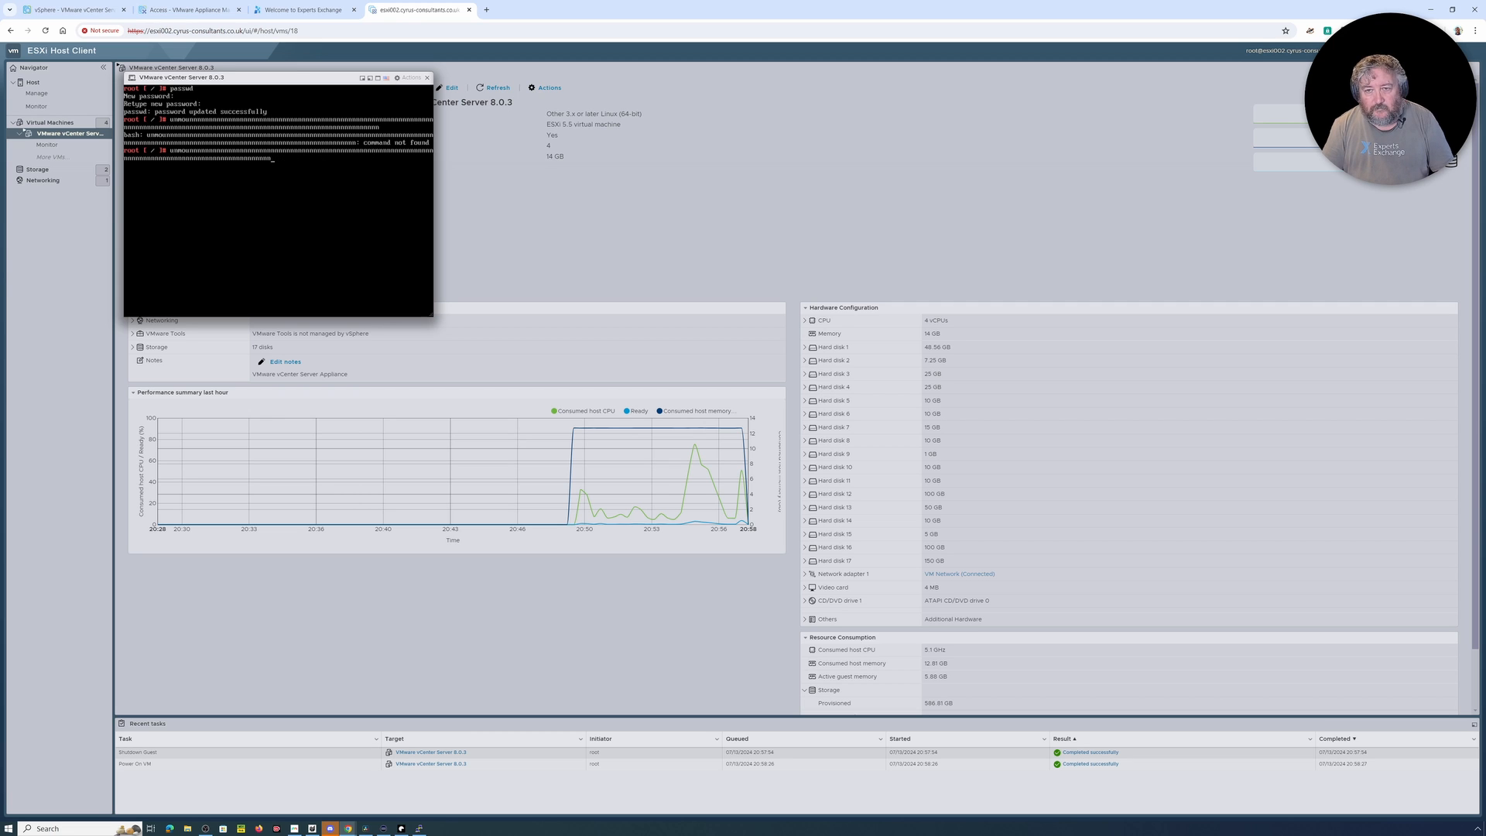
key(BackSpace)
key(BackSpace)
key(BackSpace)
key(BackSpace)
key(BackSpace)
key(BackSpace)
key(BackSpace)
key(BackSpace)
key(BackSpace)
key(BackSpace)
key(BackSpace)
key(BackSpace)
key(BackSpace)
key(BackSpace)
key(BackSpace)
key(BackSpace)
key(BackSpace)
key(BackSpace)
key(BackSpace)
key(BackSpace)
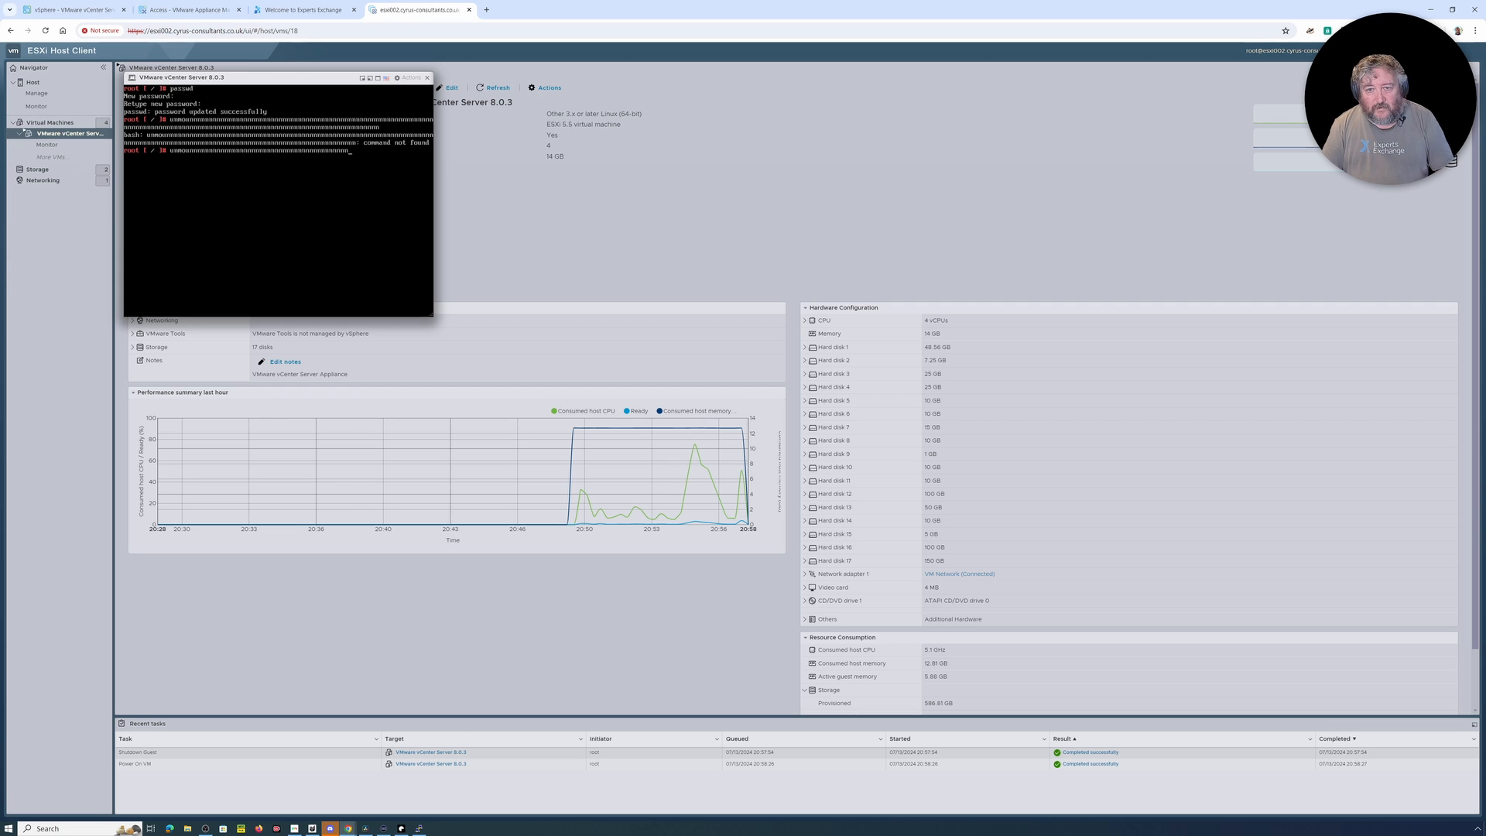
key(BackSpace)
key(BackSpace)
key(BackSpace)
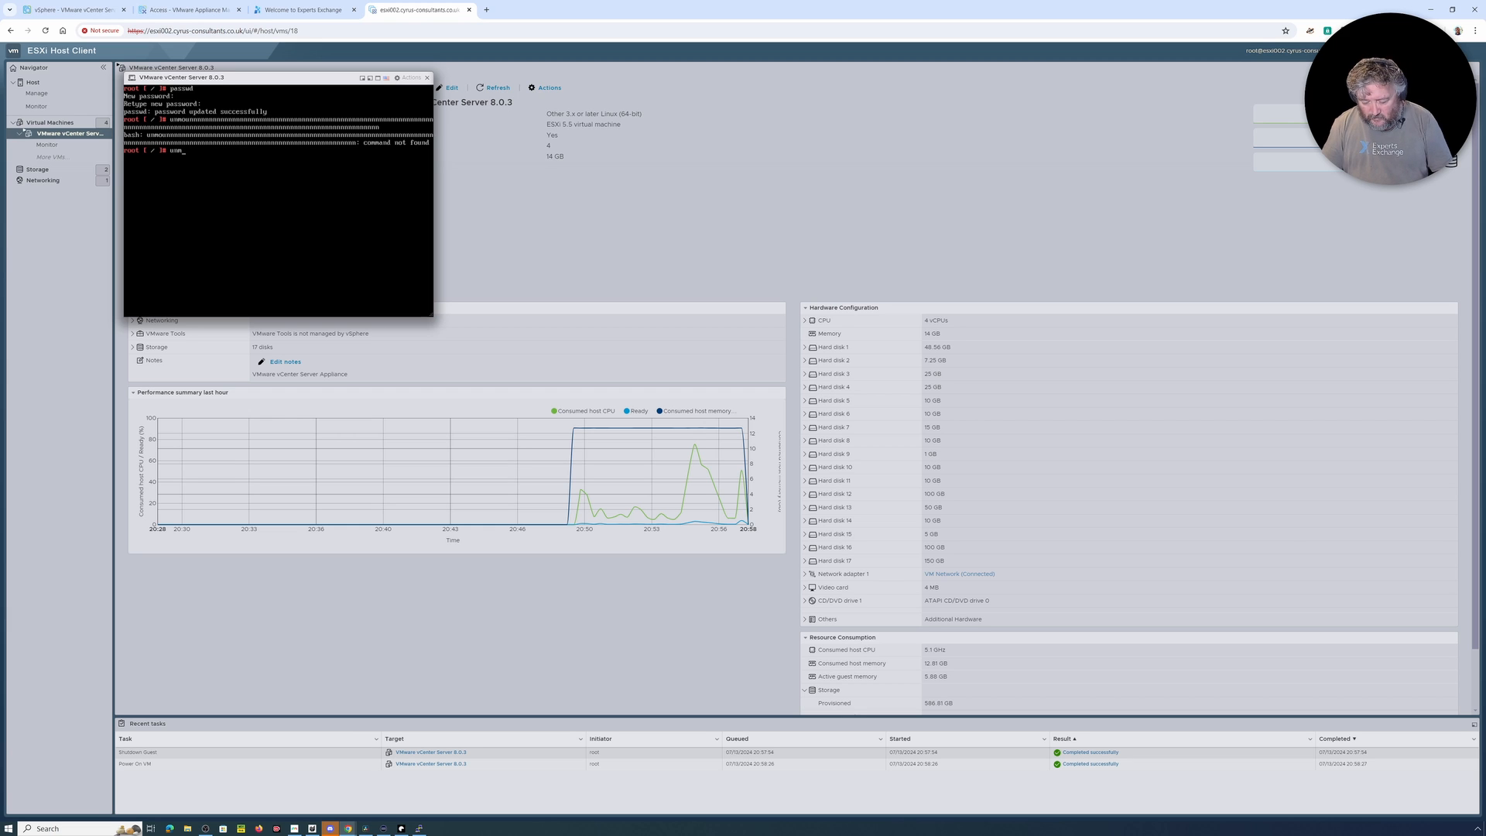
key(Return)
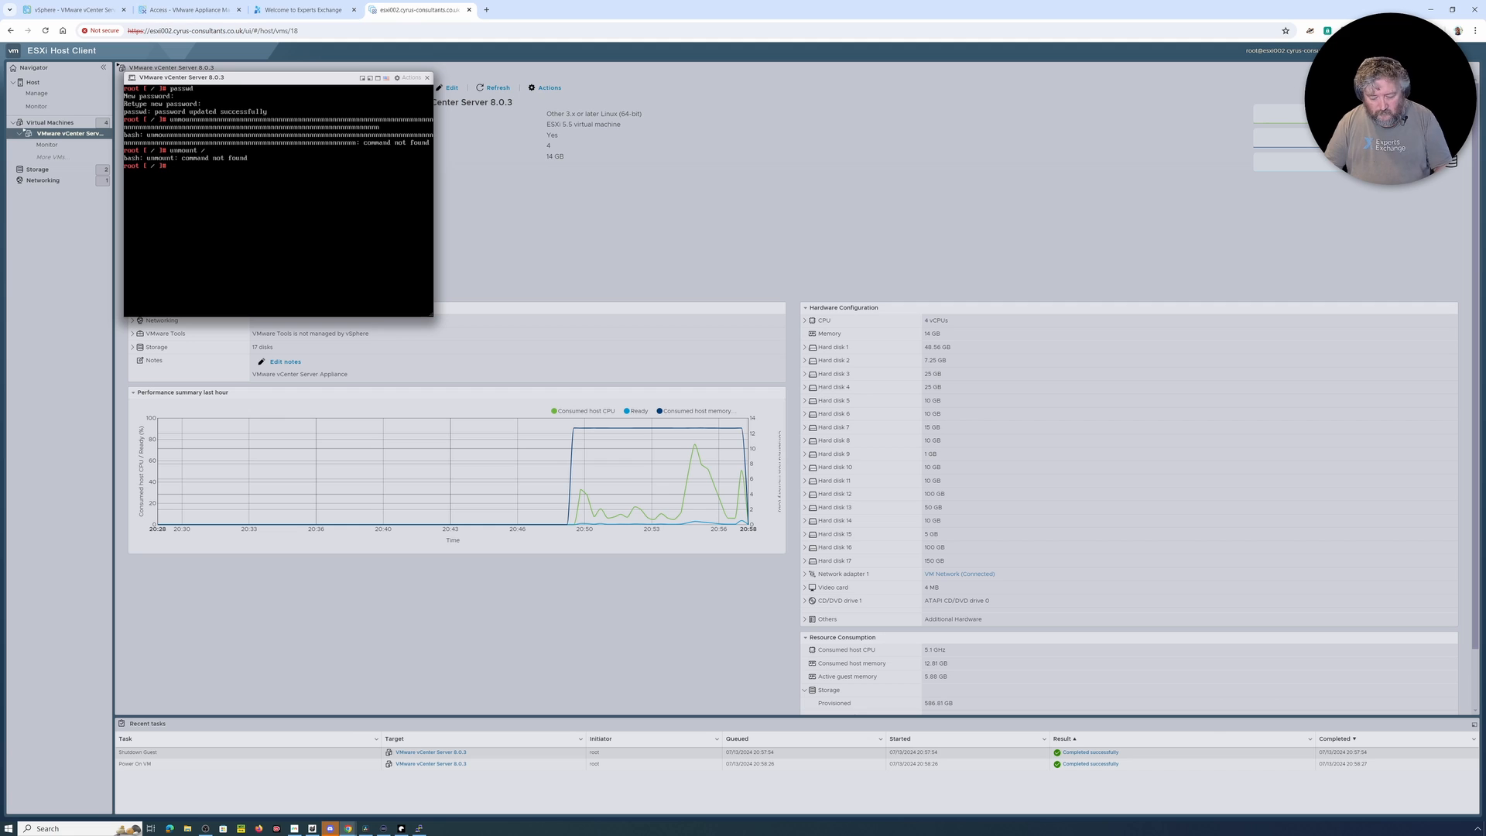
Step: Try to clear the console with cls and run unmount / again
text(cls)
key(Return)
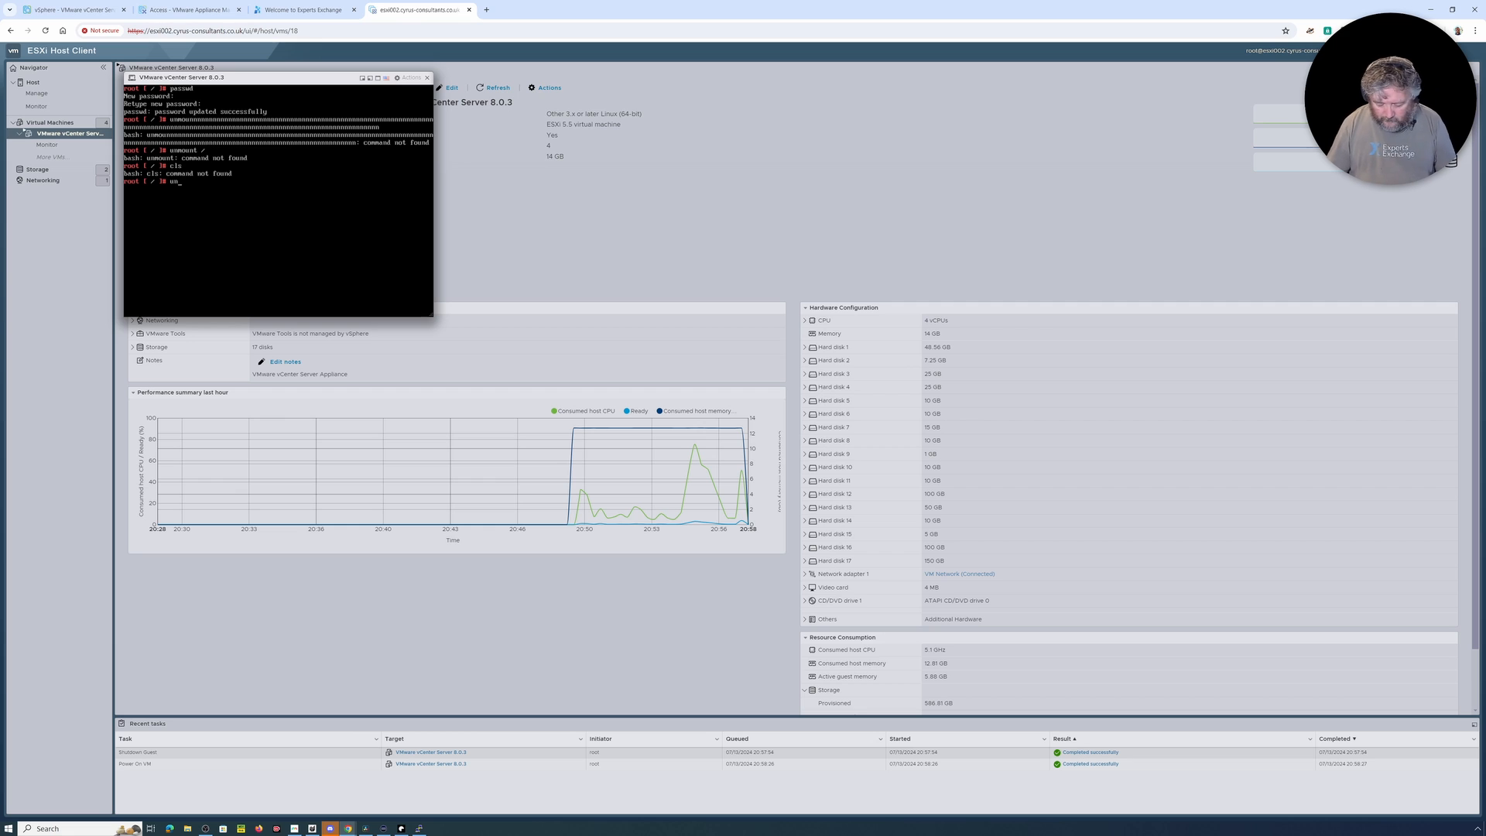
text(ount /)
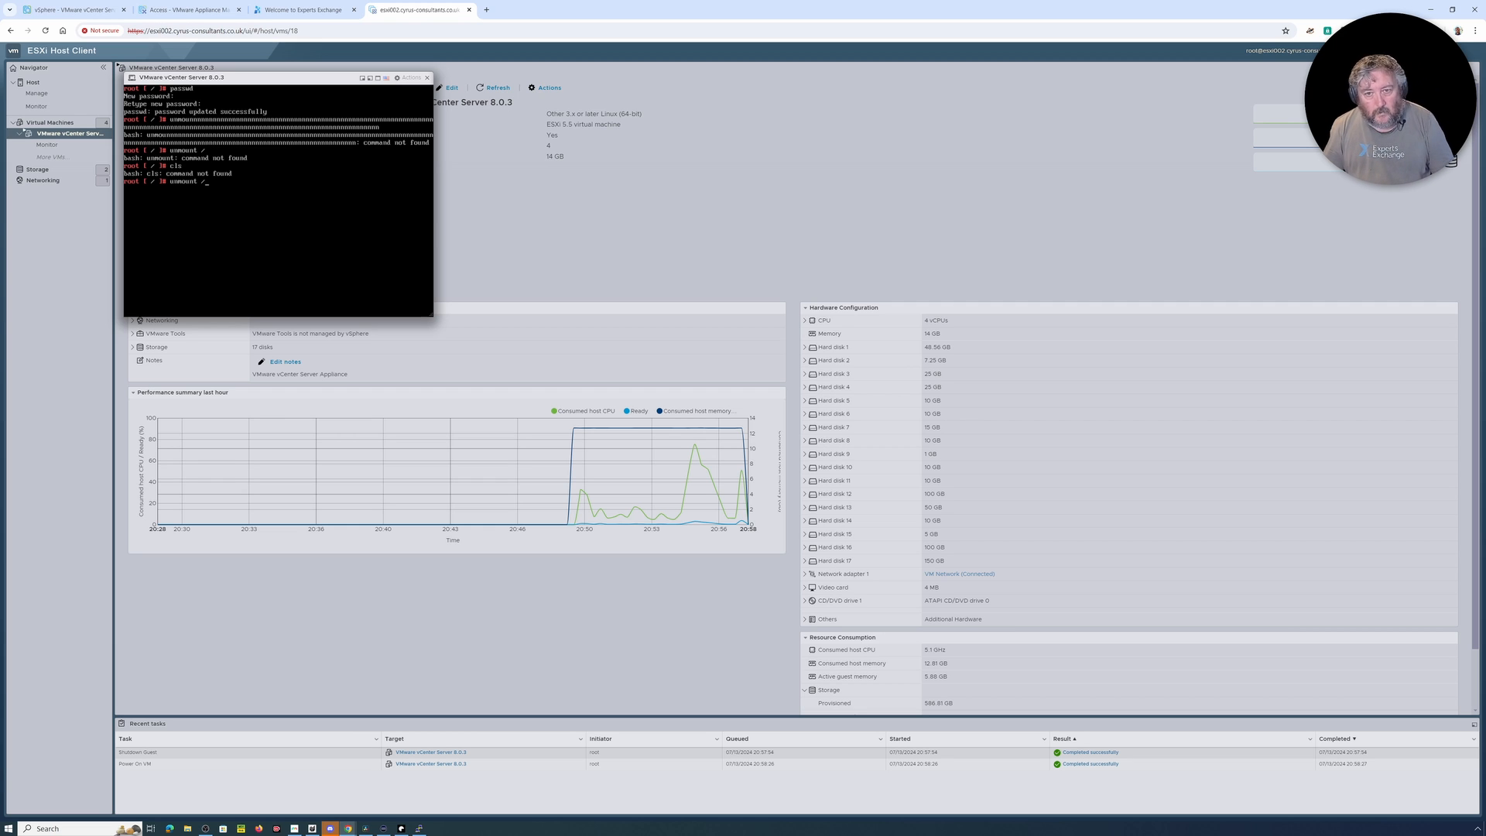
key(Return)
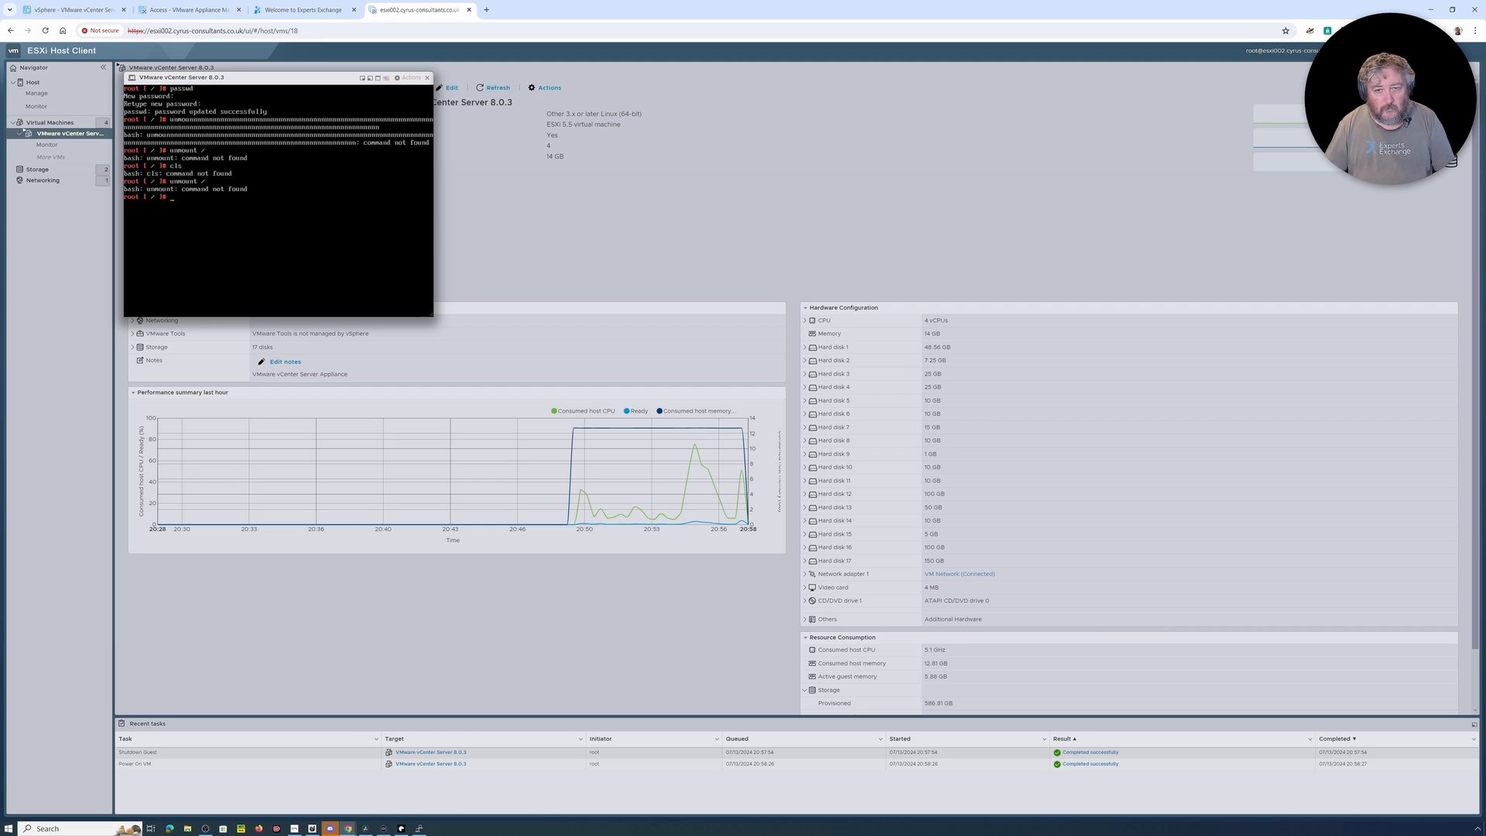
Step: Discard the recalled unmount command and leave the root shell with exit
key(Up)
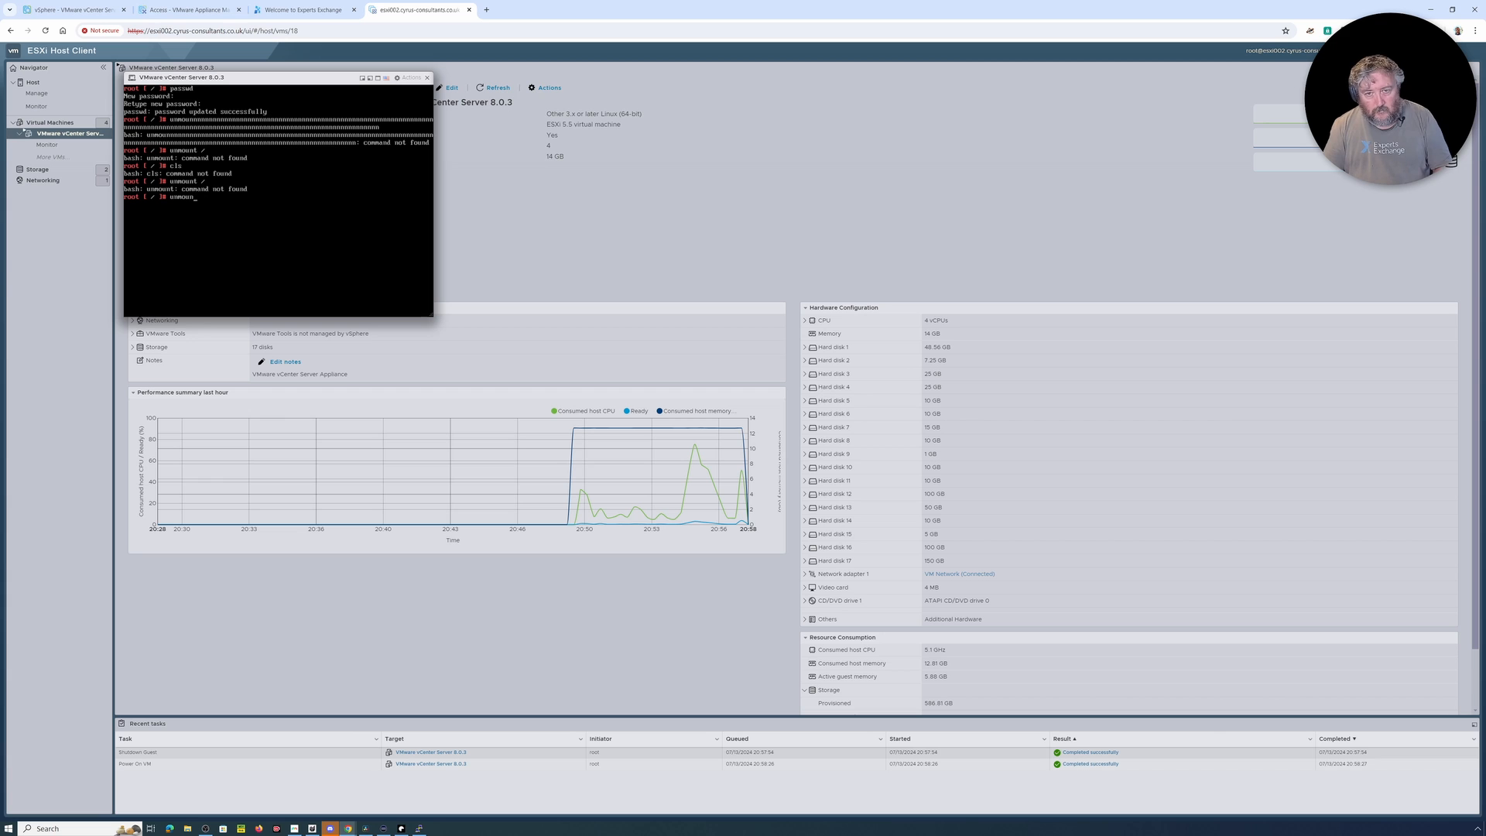
key(BackSpace)
key(BackSpace)
key(BackSpace)
key(BackSpace)
key(BackSpace)
key(BackSpace)
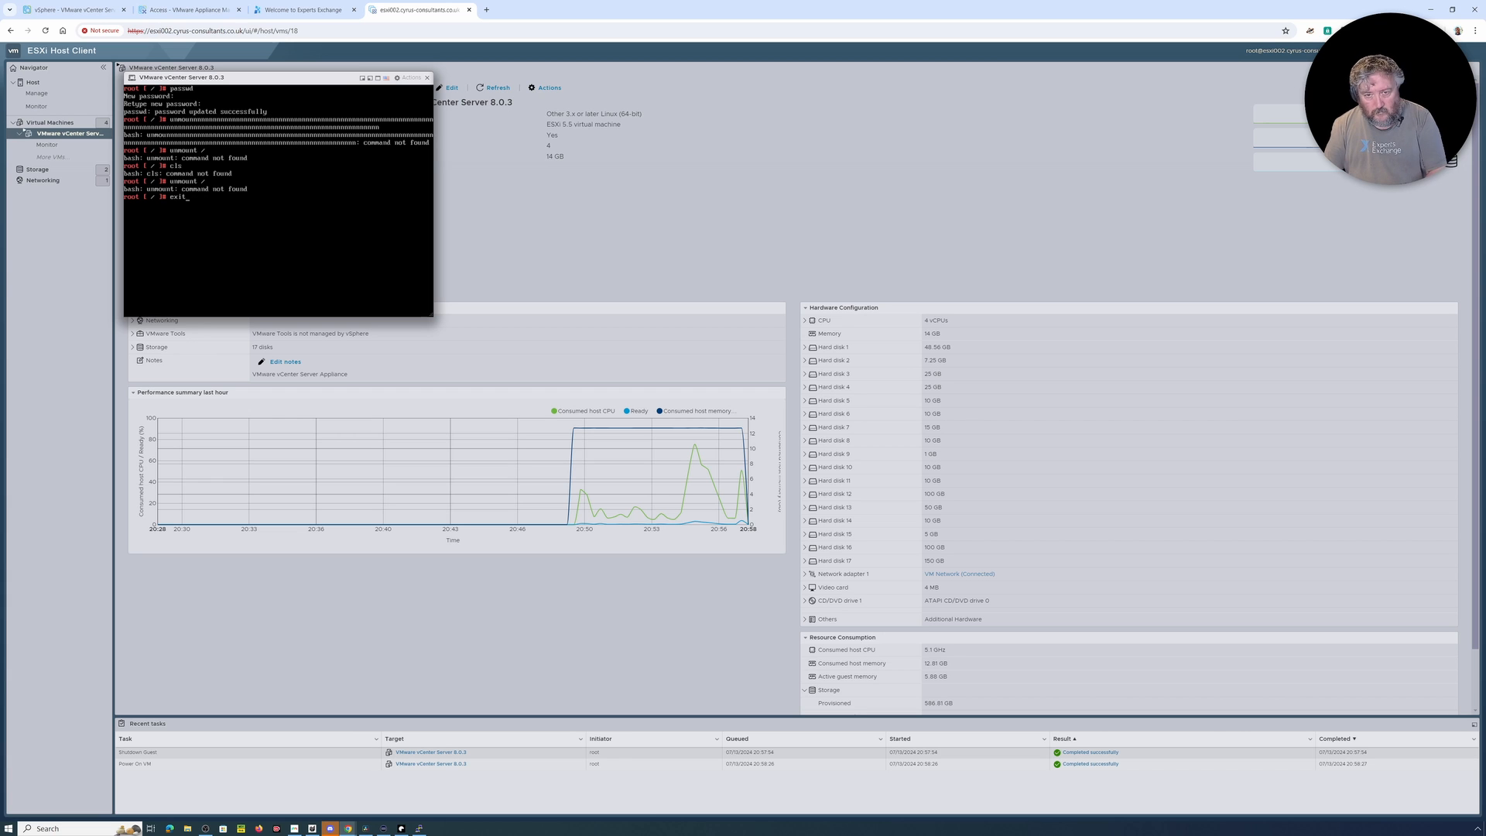
key(Return)
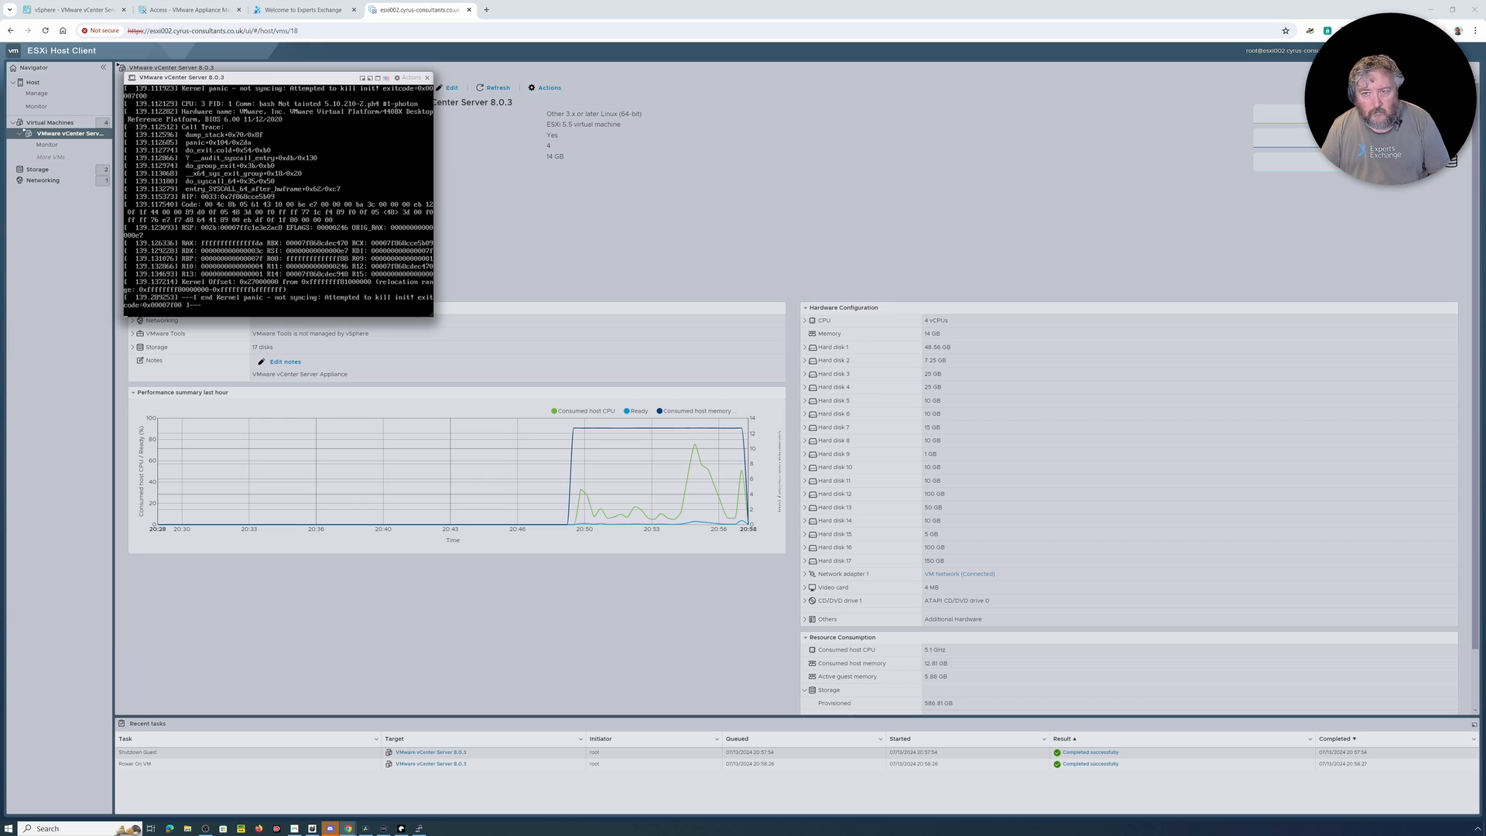
Step: Try to send a key combination to the guest operating system through the console's actions
click(408, 78)
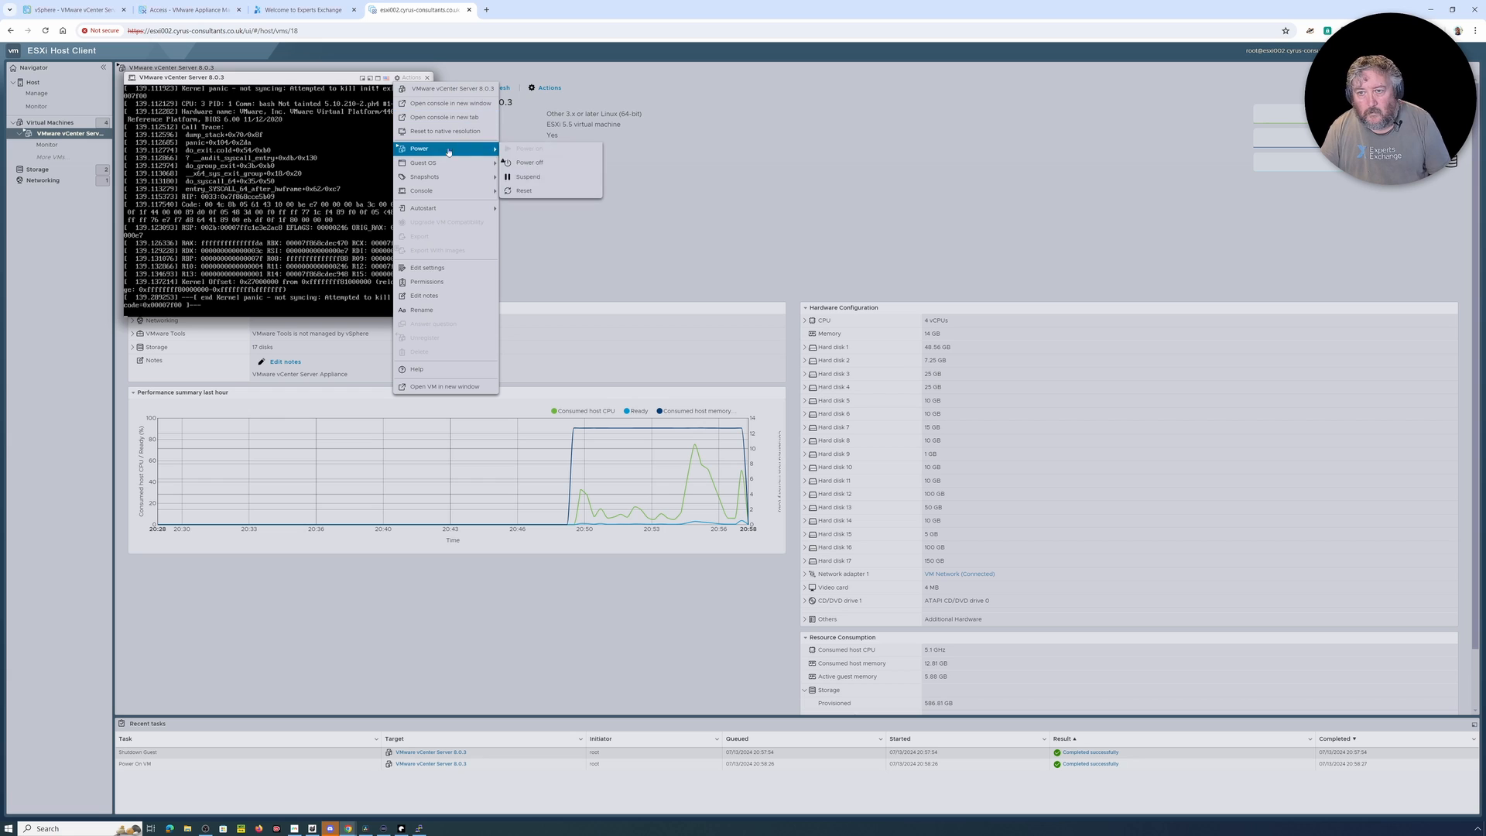
mouse_move(446, 151)
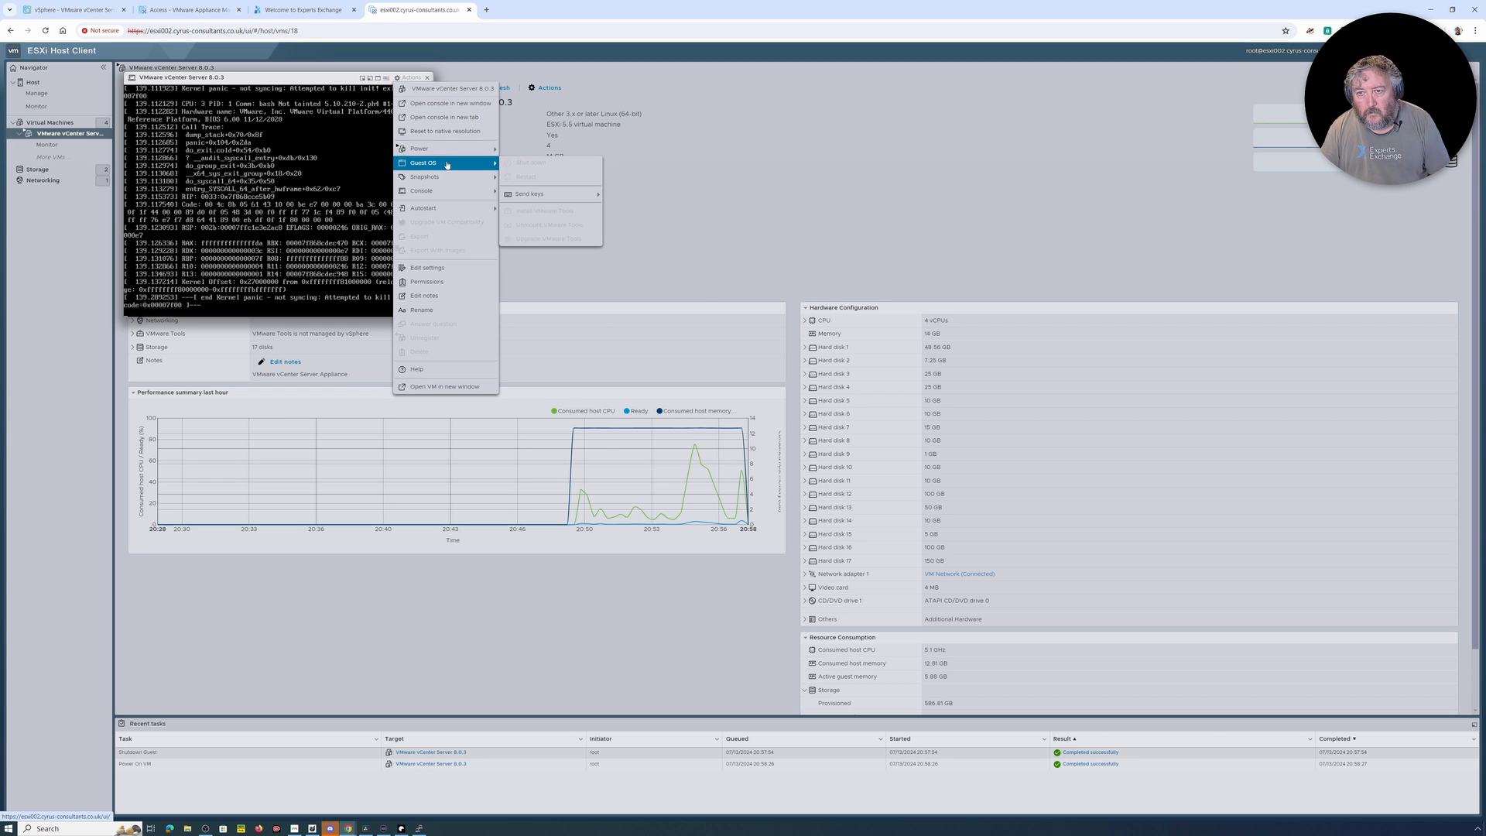
mouse_move(541, 193)
click(634, 194)
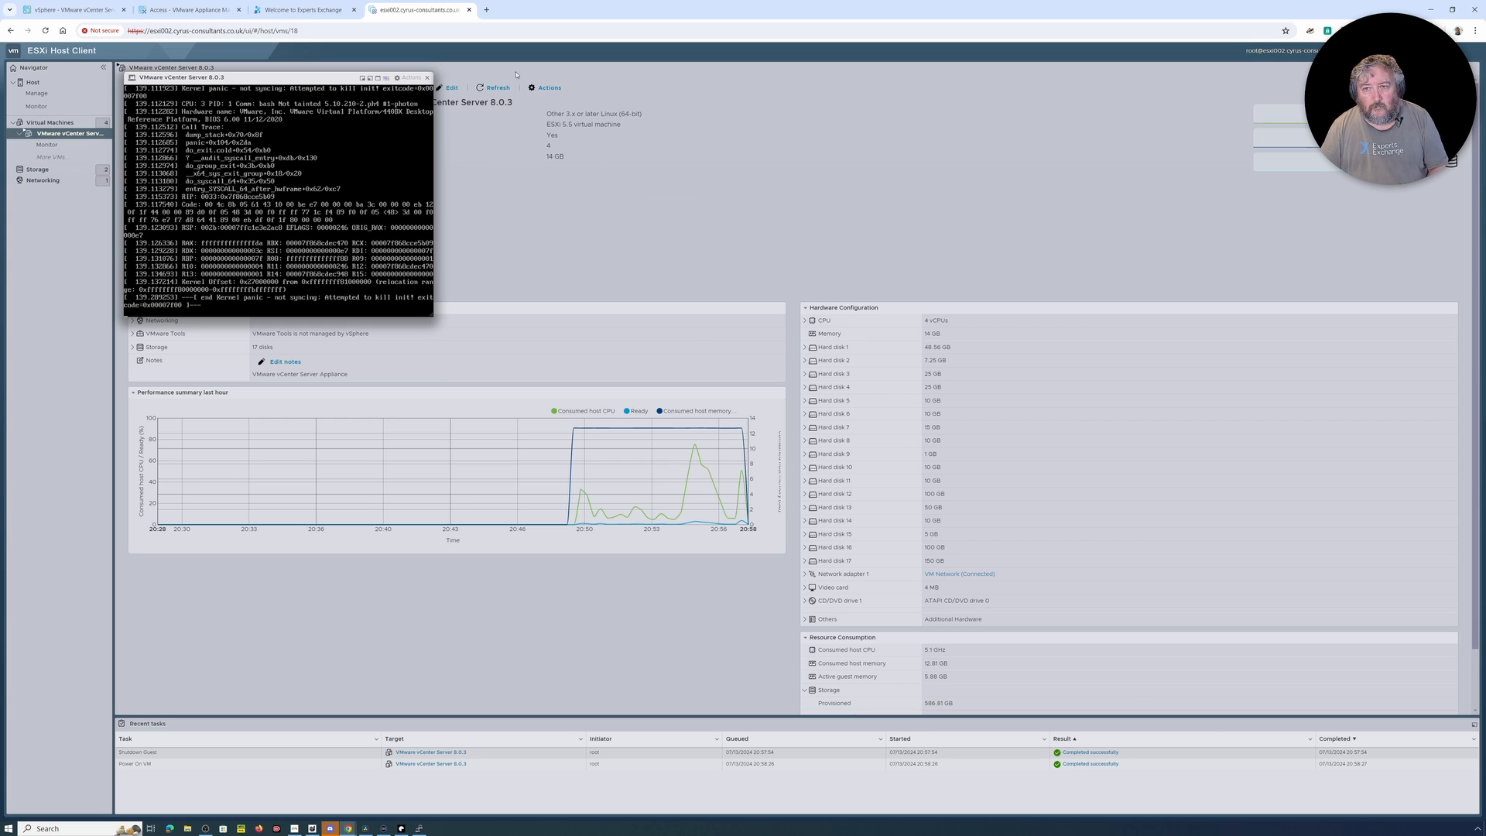
Step: Close the console, power off the virtual machine despite possible data loss, and power it back on
click(427, 78)
click(302, 89)
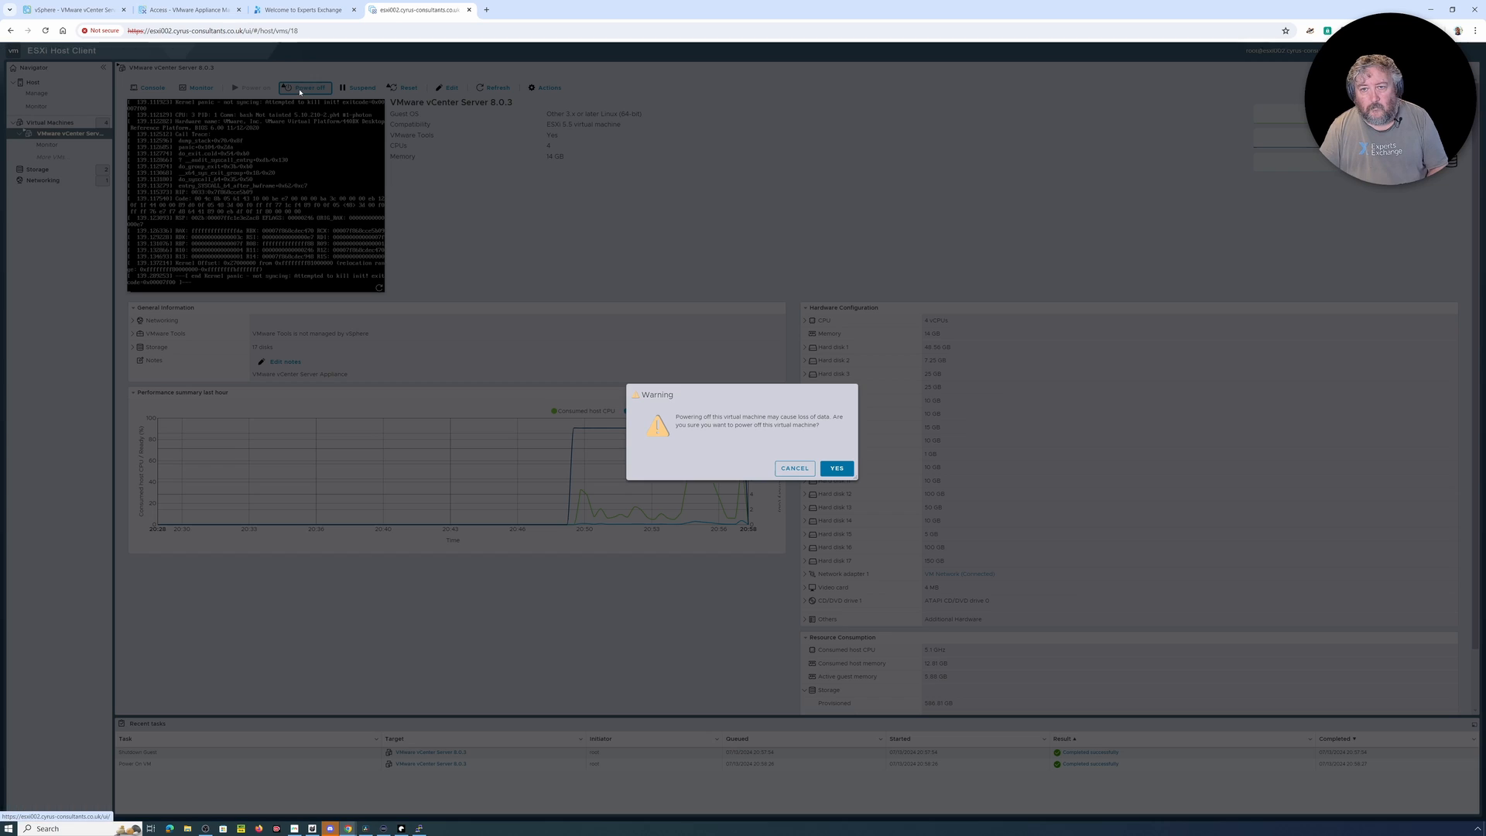
click(836, 468)
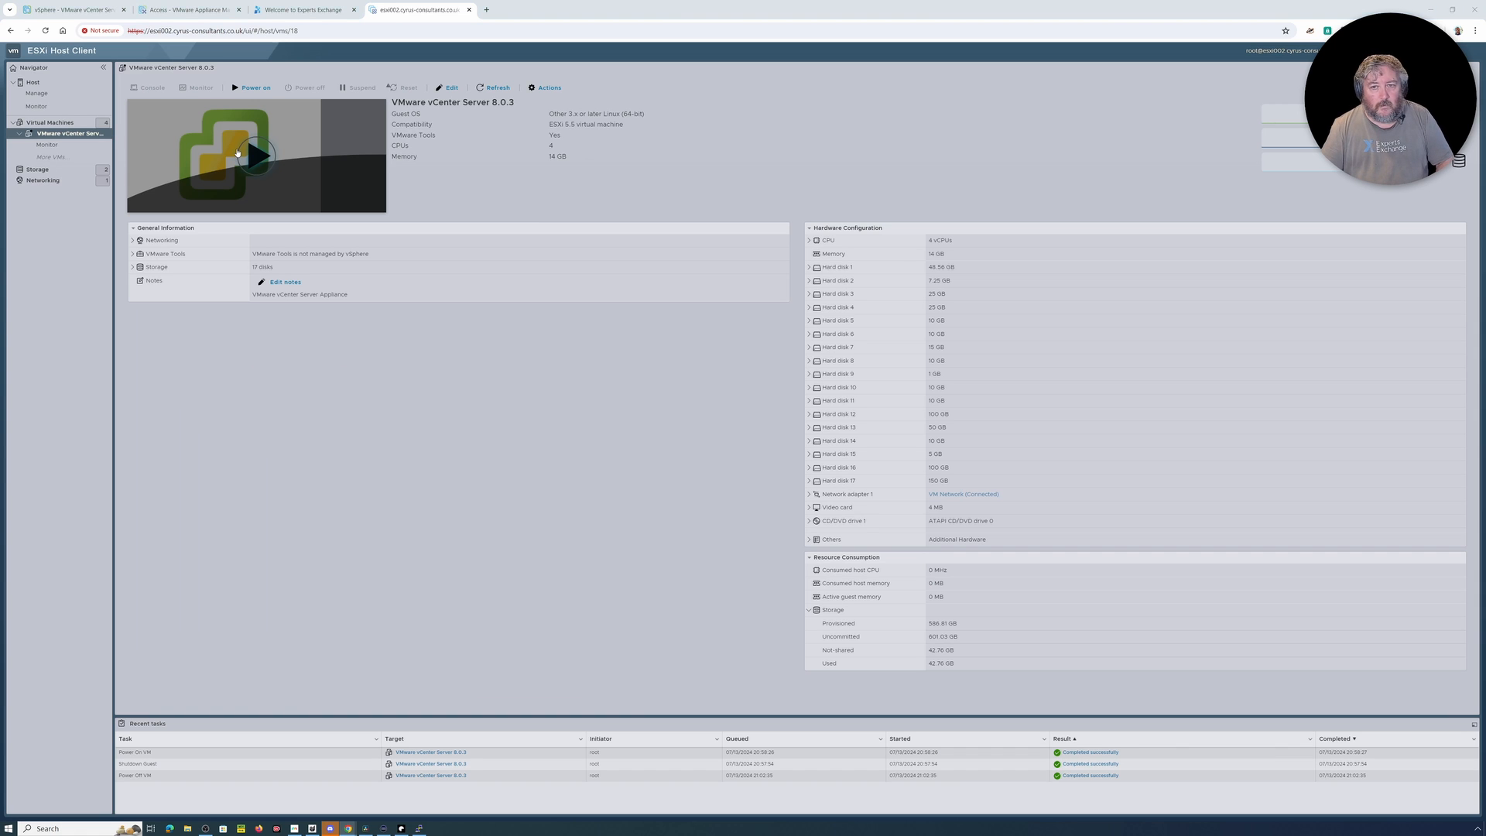
click(257, 160)
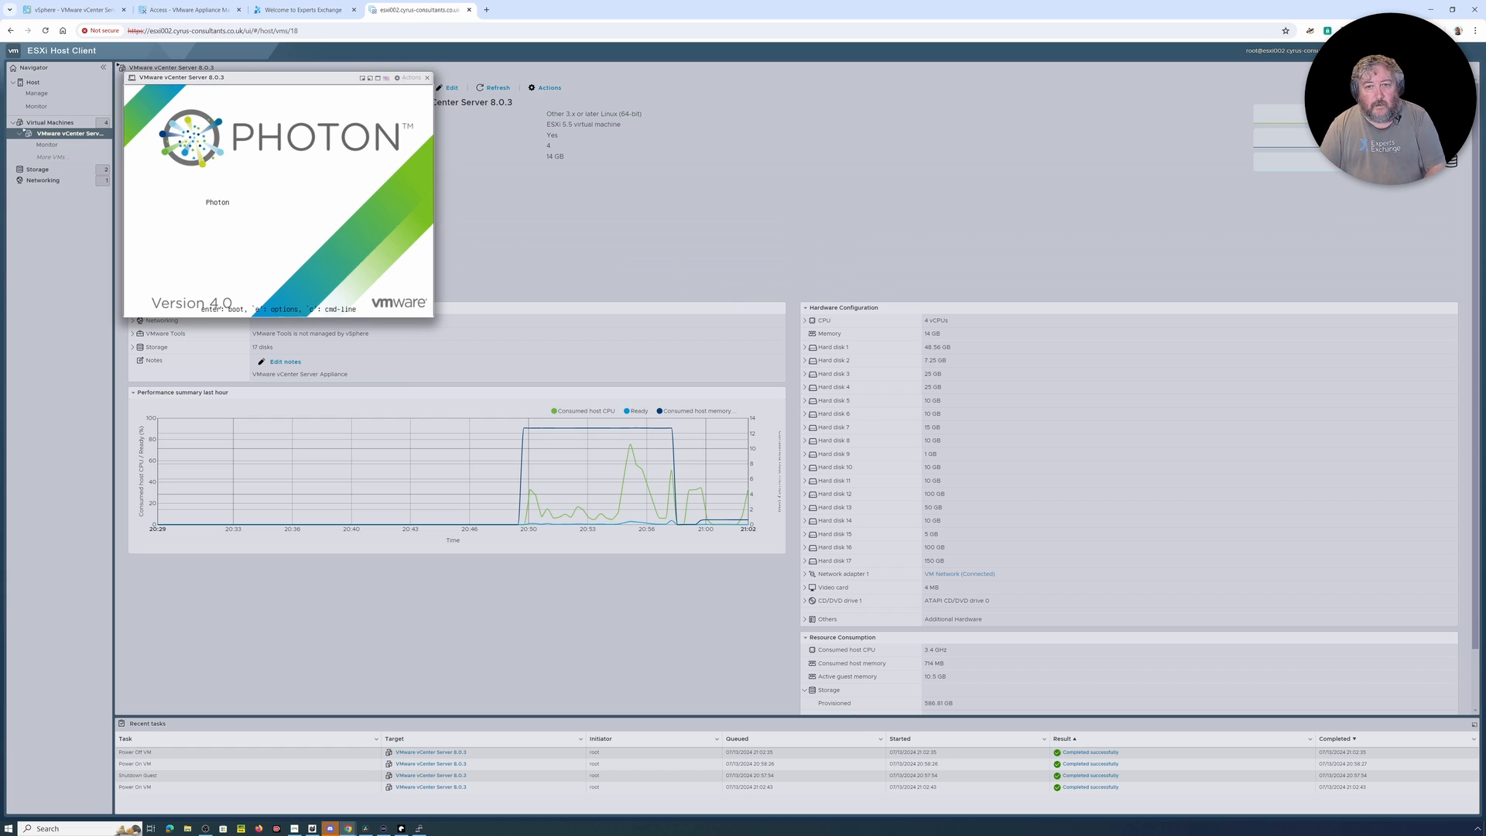
Step: Edit the Photon boot entry in GRUB, ending its linux line with rw init=/bin/bash, and boot it
key(e)
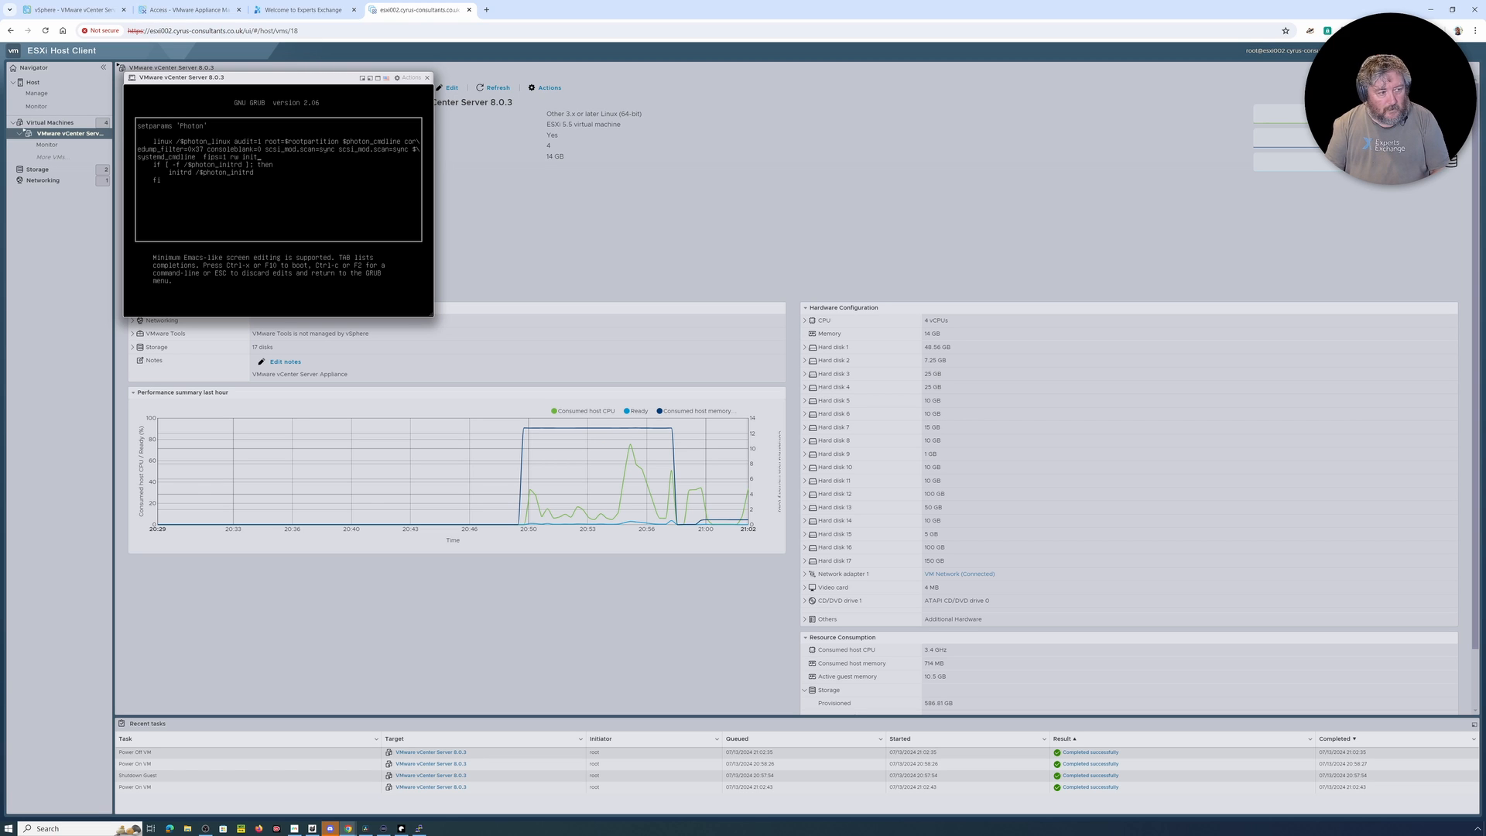
text(=======================)
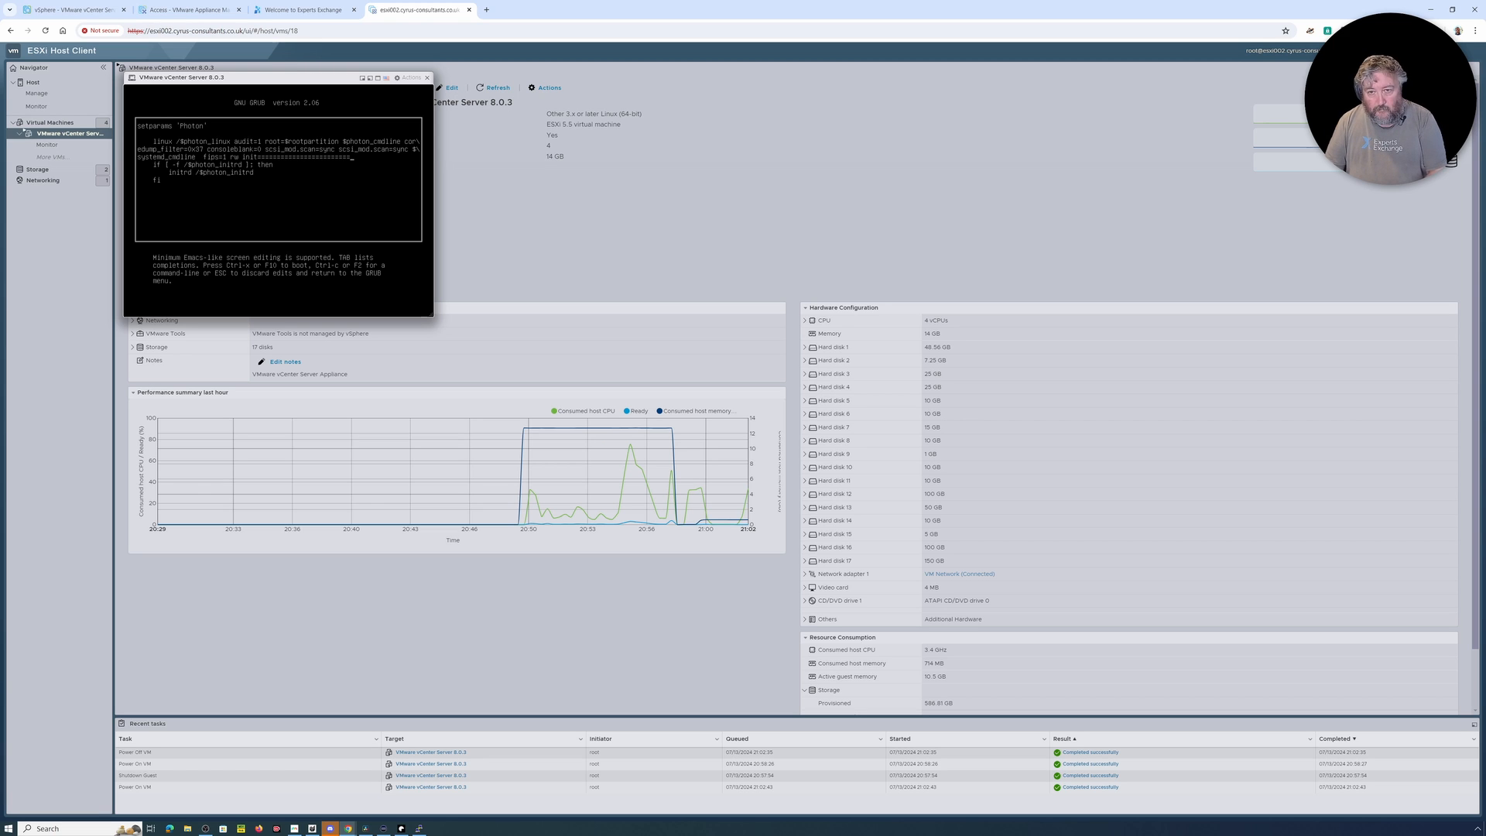
key(BackSpace)
key(BackSpace)
key(BackSpace)
key(BackSpace)
key(BackSpace)
key(BackSpace)
key(BackSpace)
key(BackSpace)
key(BackSpace)
key(BackSpace)
key(BackSpace)
key(BackSpace)
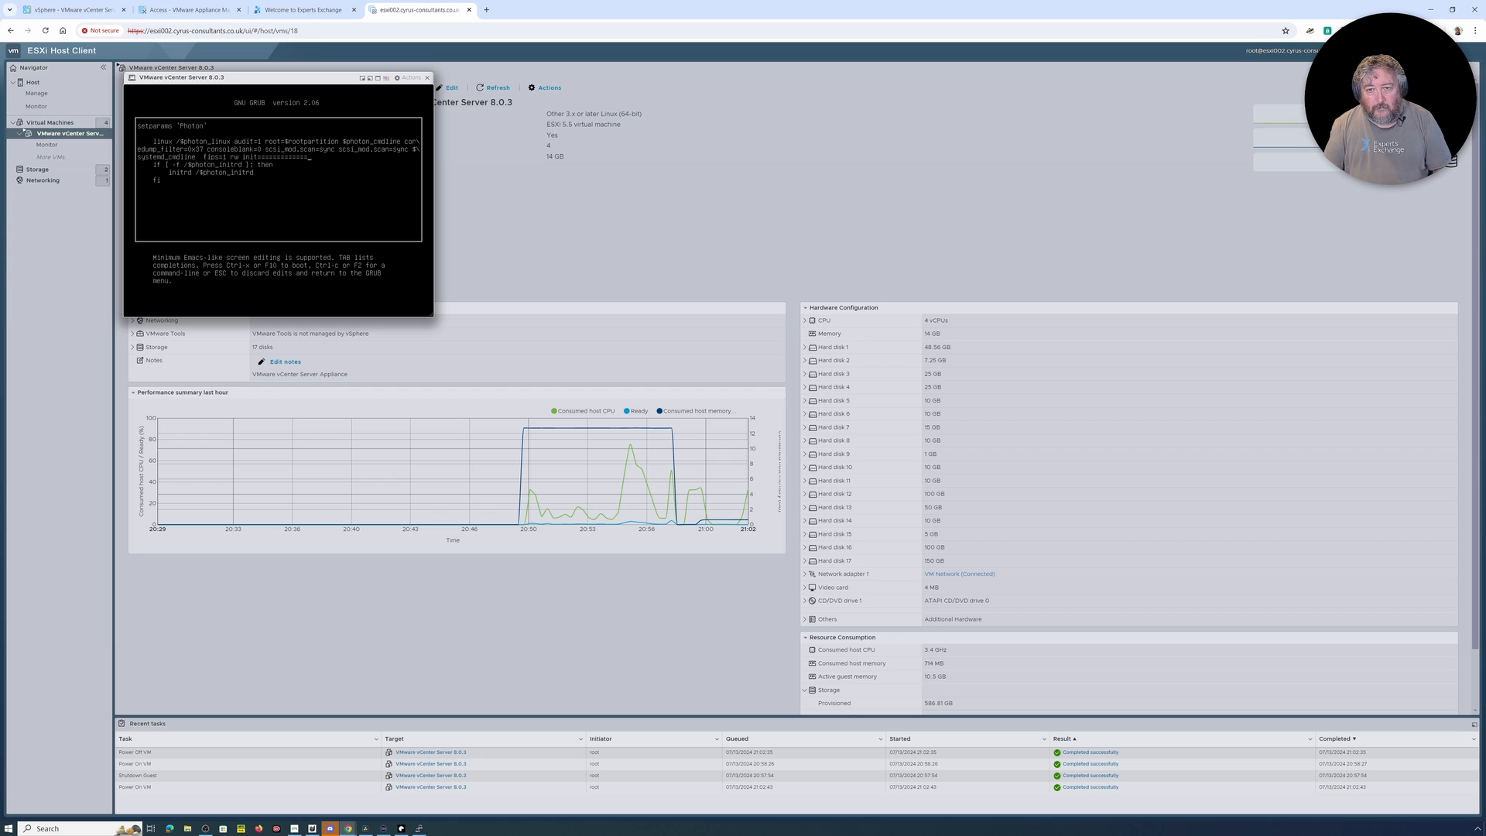
key(BackSpace)
key(BackSpace)
key(BackSpace)
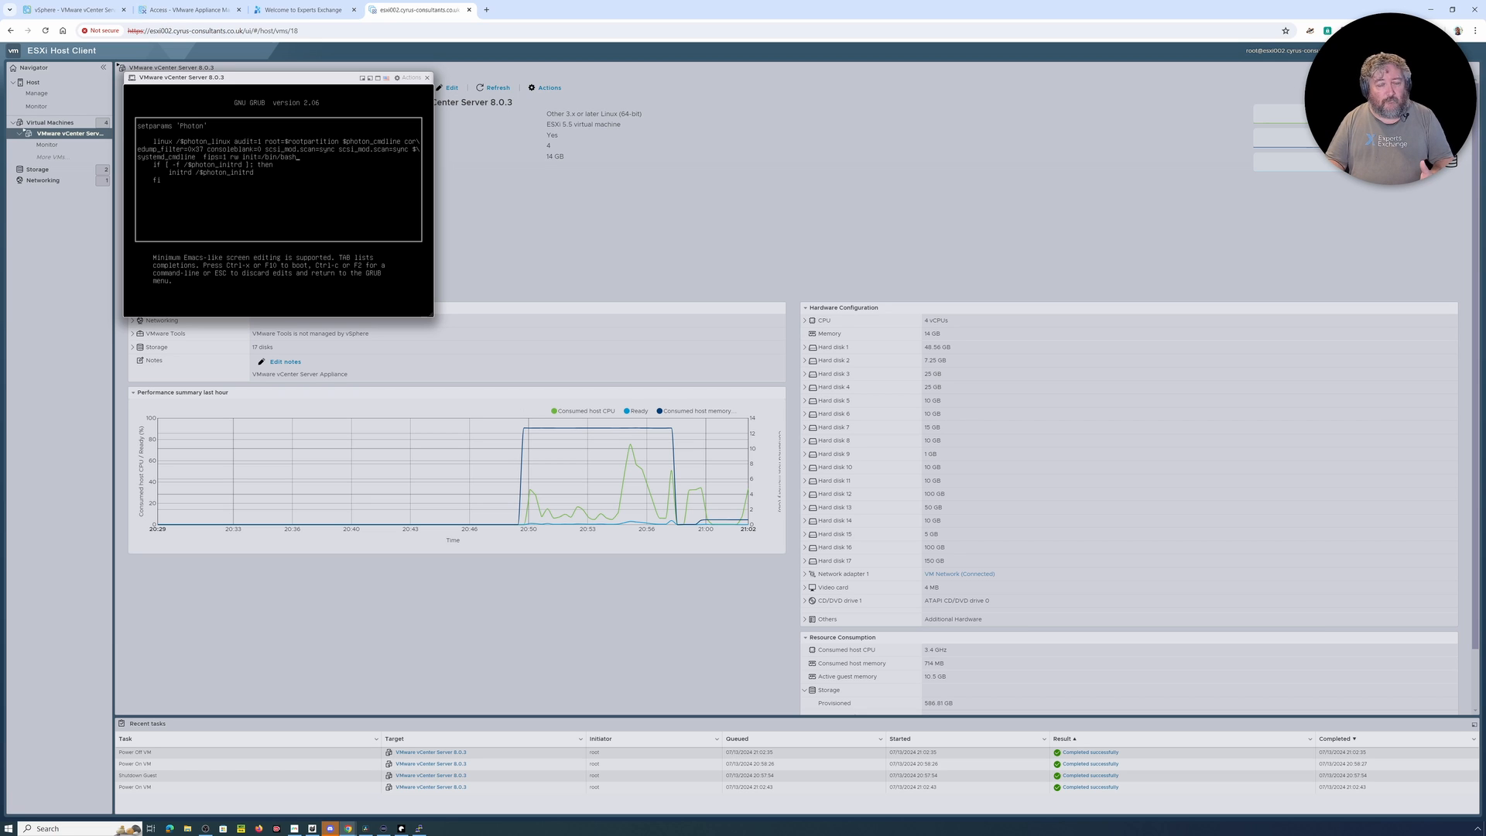
key(ctrl+x)
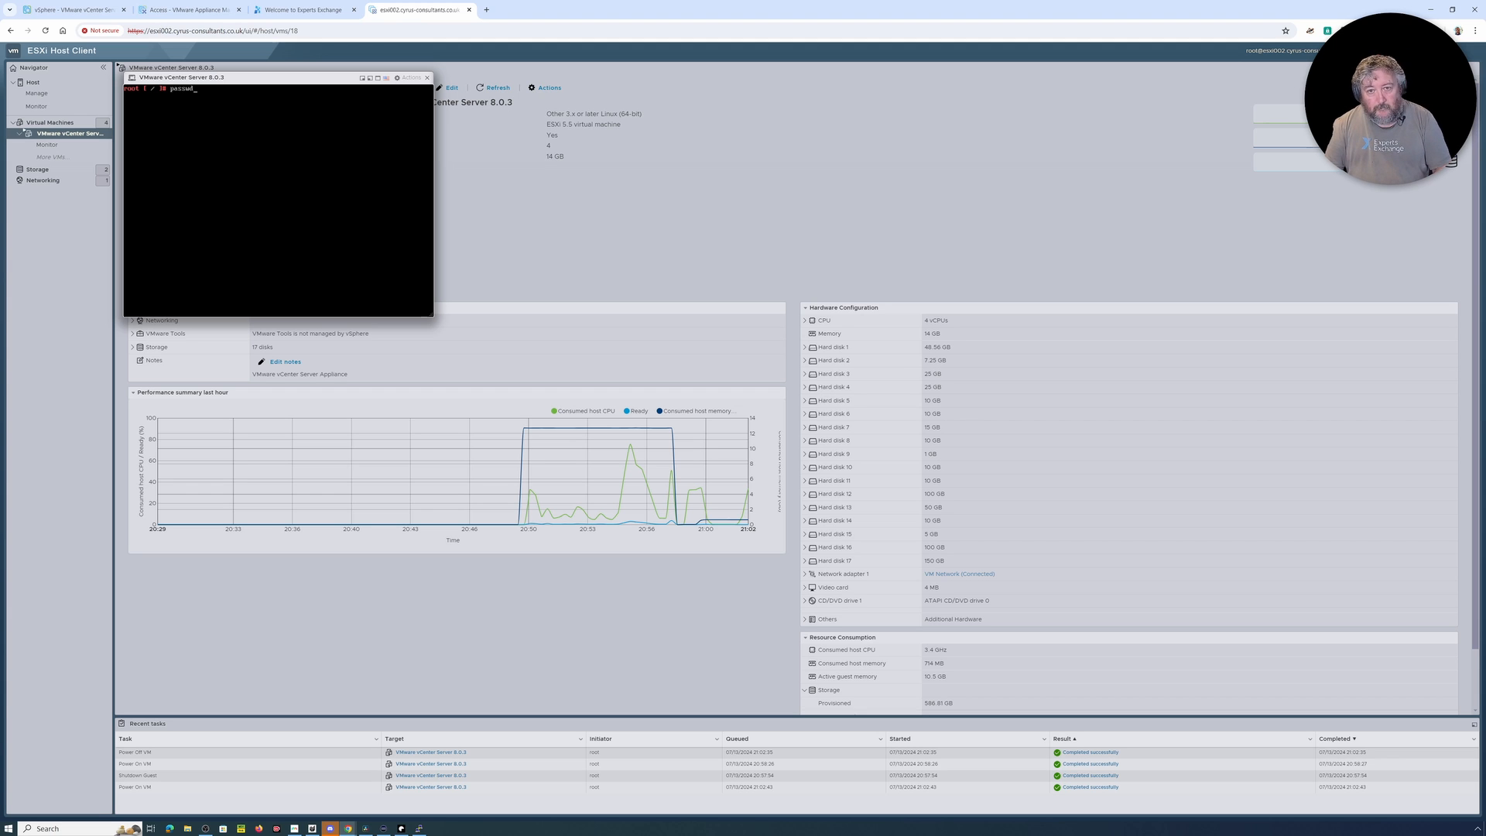
Step: Set a new root password with passwd, entering it in both password prompts, and force a restart with reboot -f
key(Return)
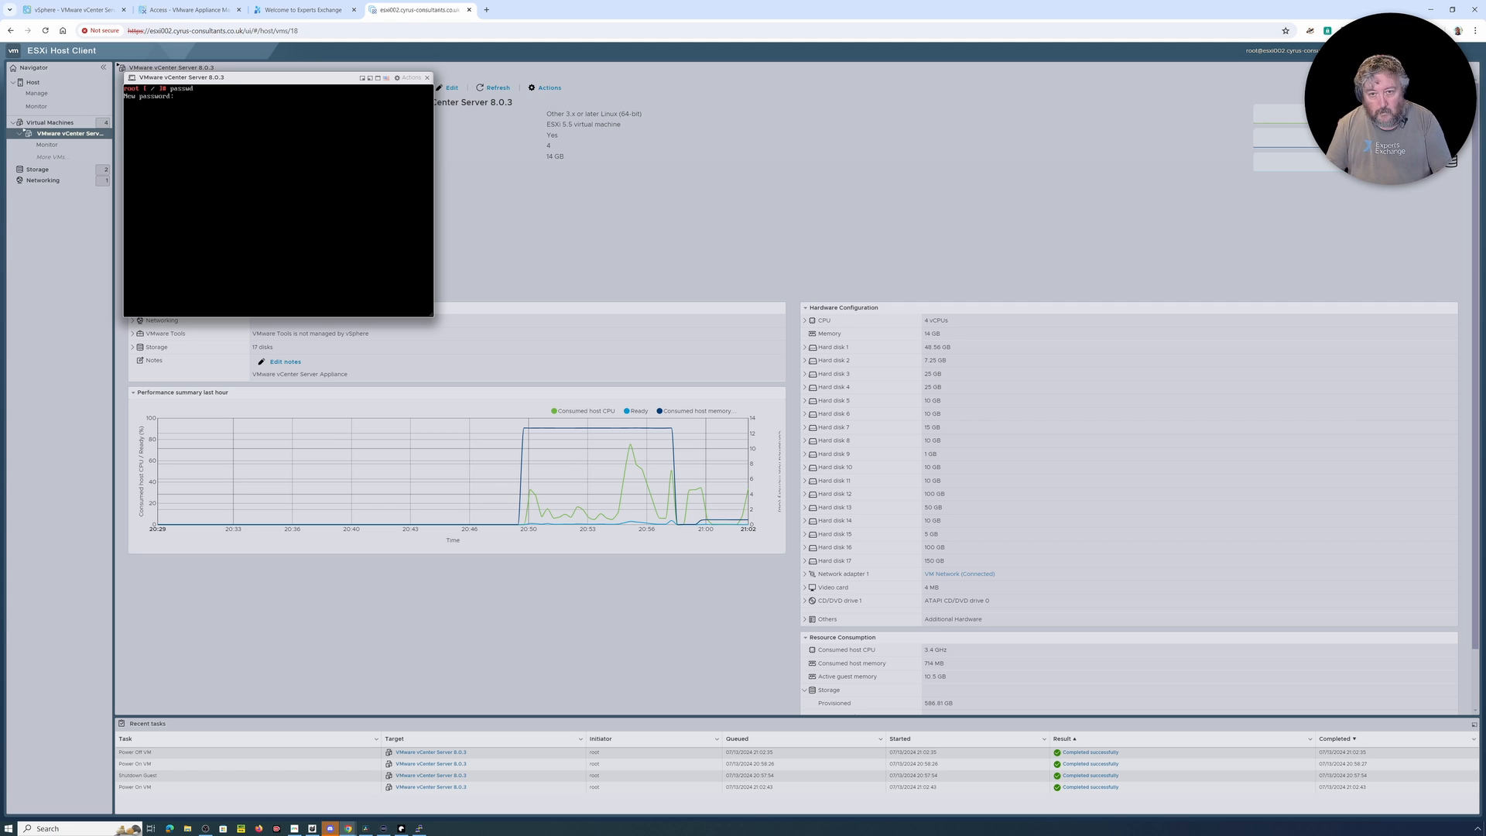
key(Return)
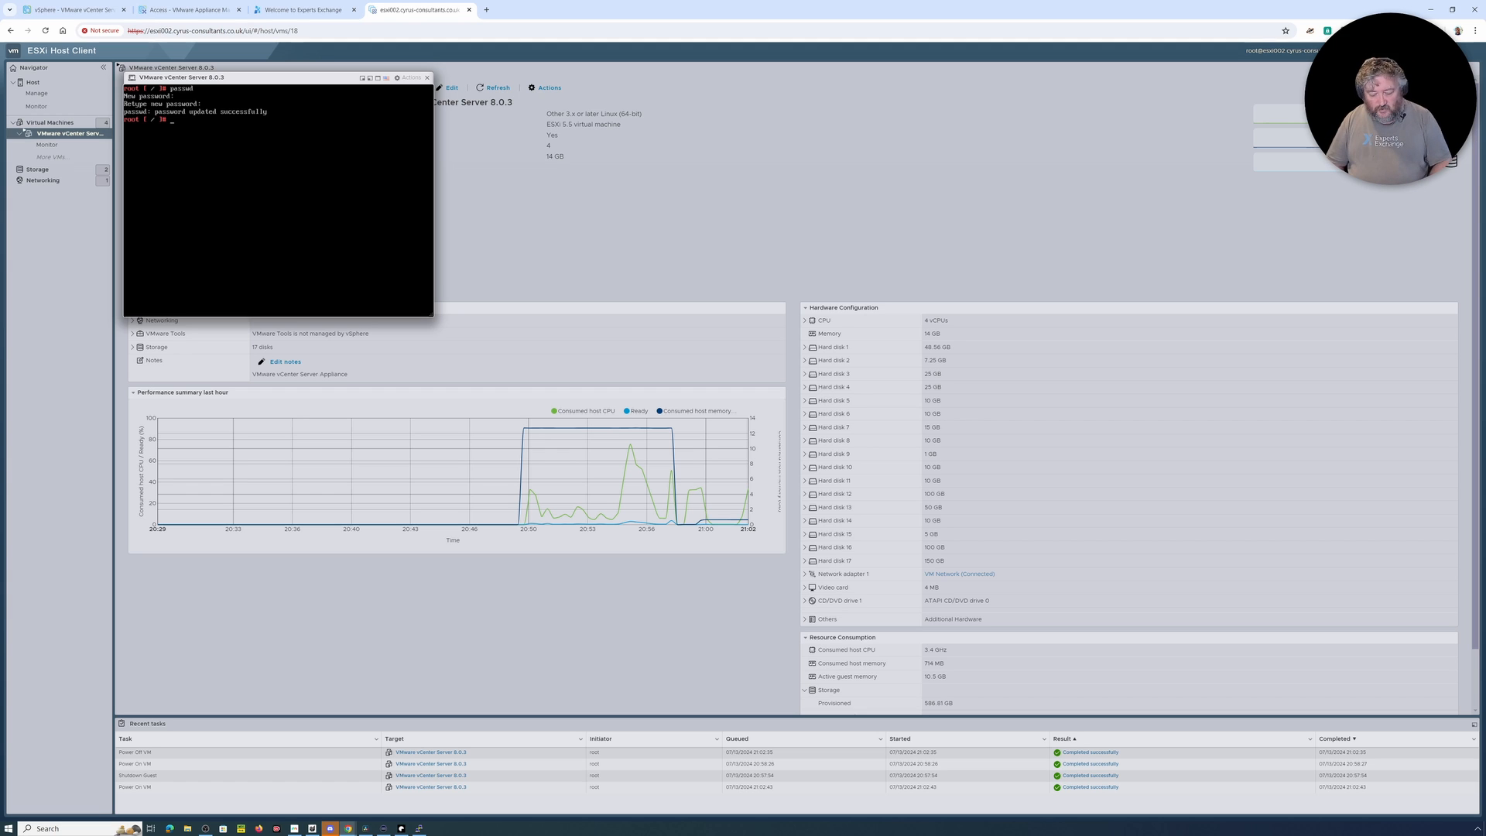
text(reboot)
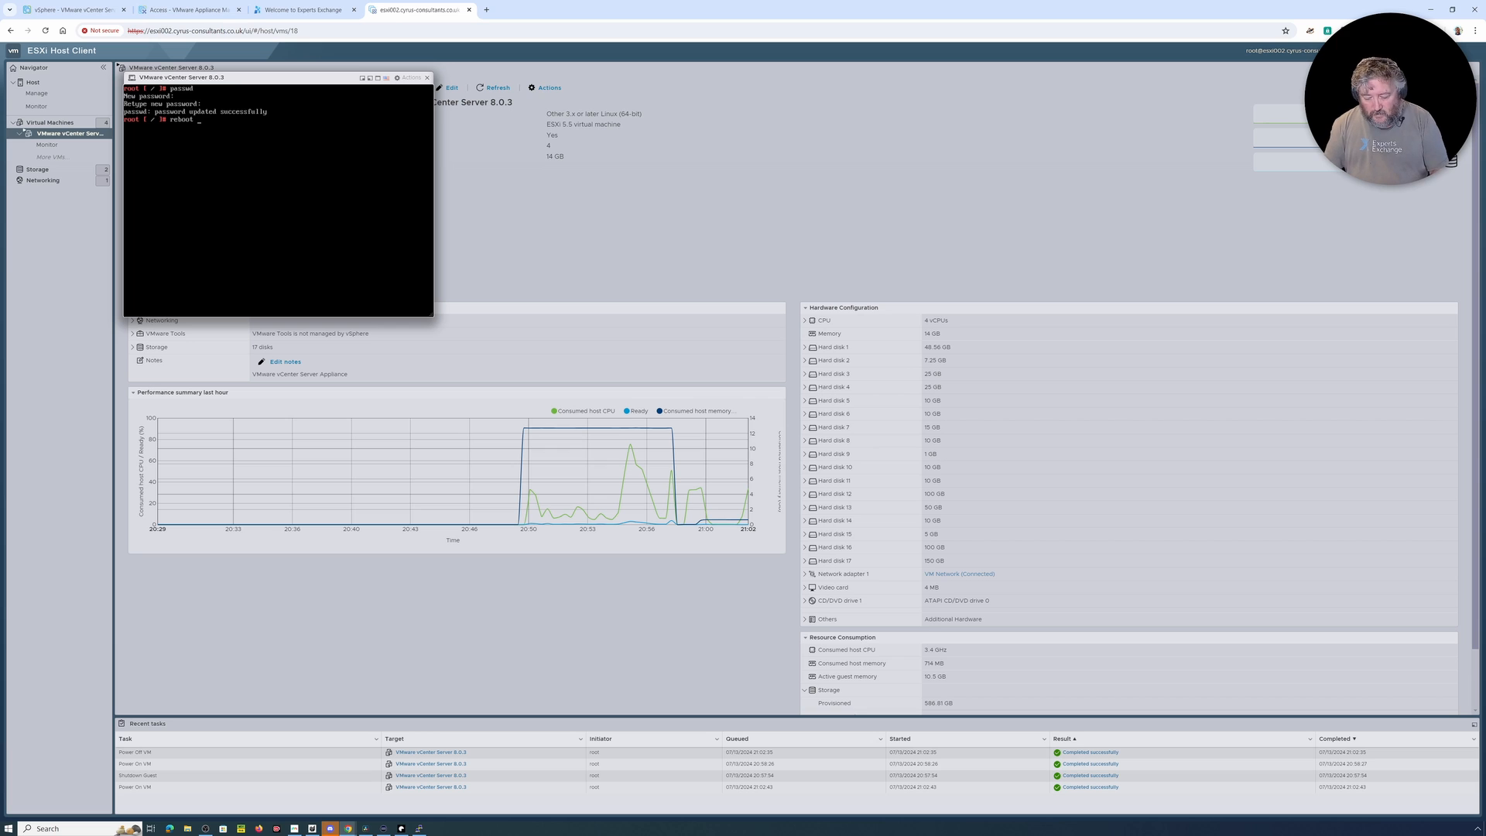
text( -f)
key(Return)
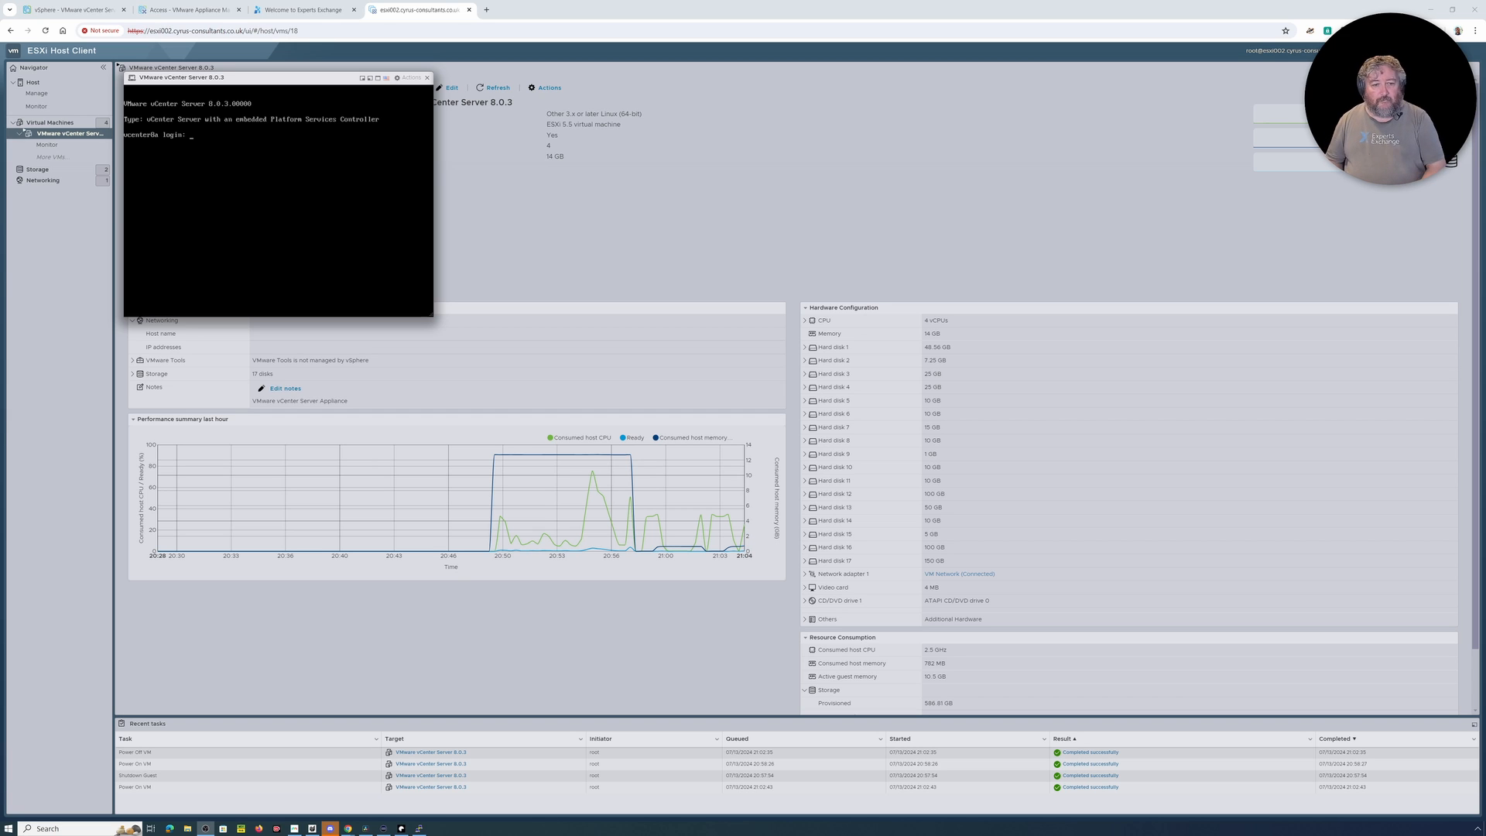
Step: Log in at the restarted appliance's console as root, entering the new account password
key(alt+Tab)
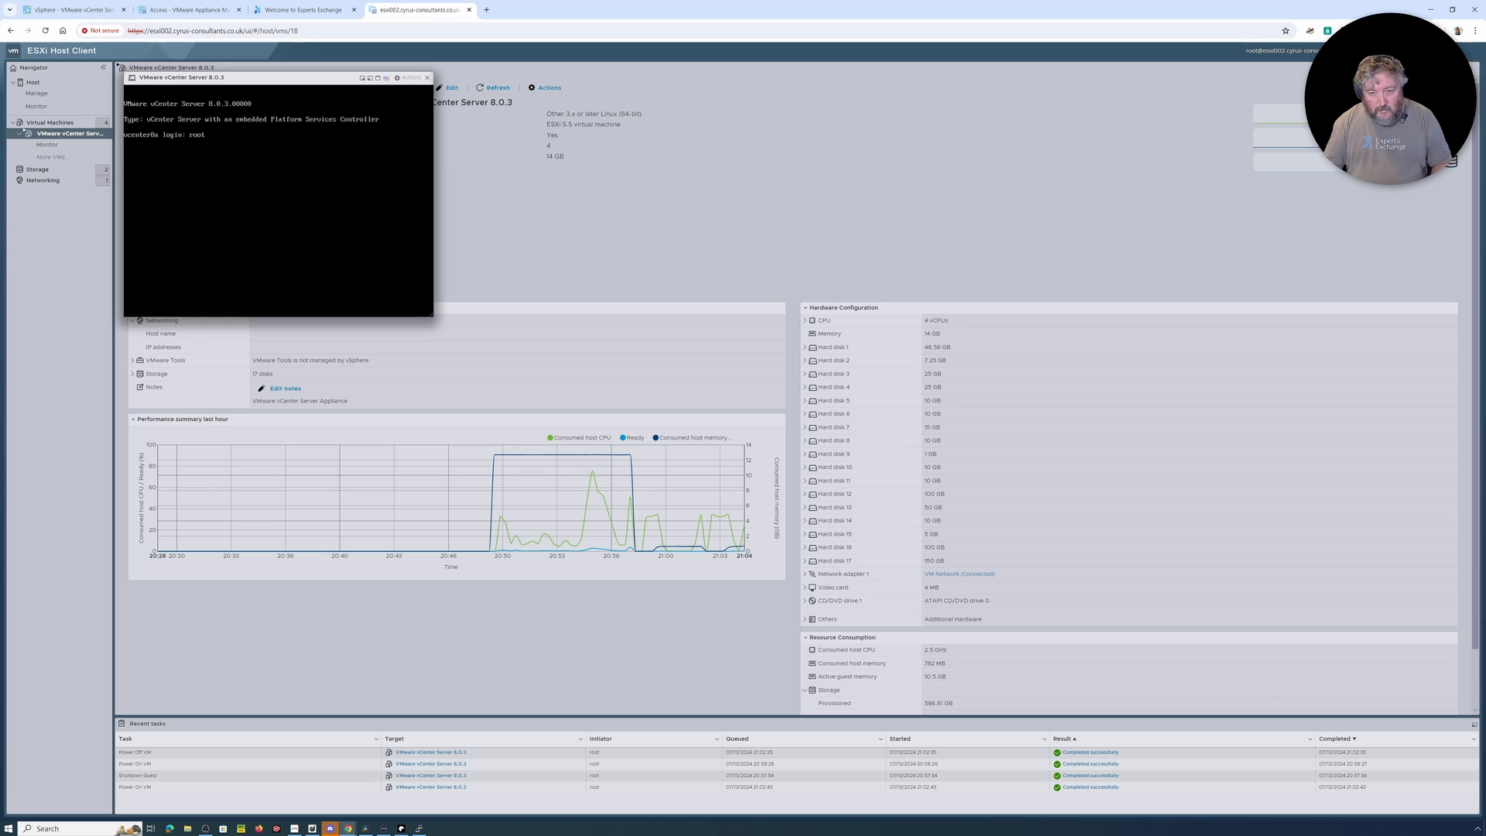
key(BackSpace)
key(BackSpace)
key(BackSpace)
key(BackSpace)
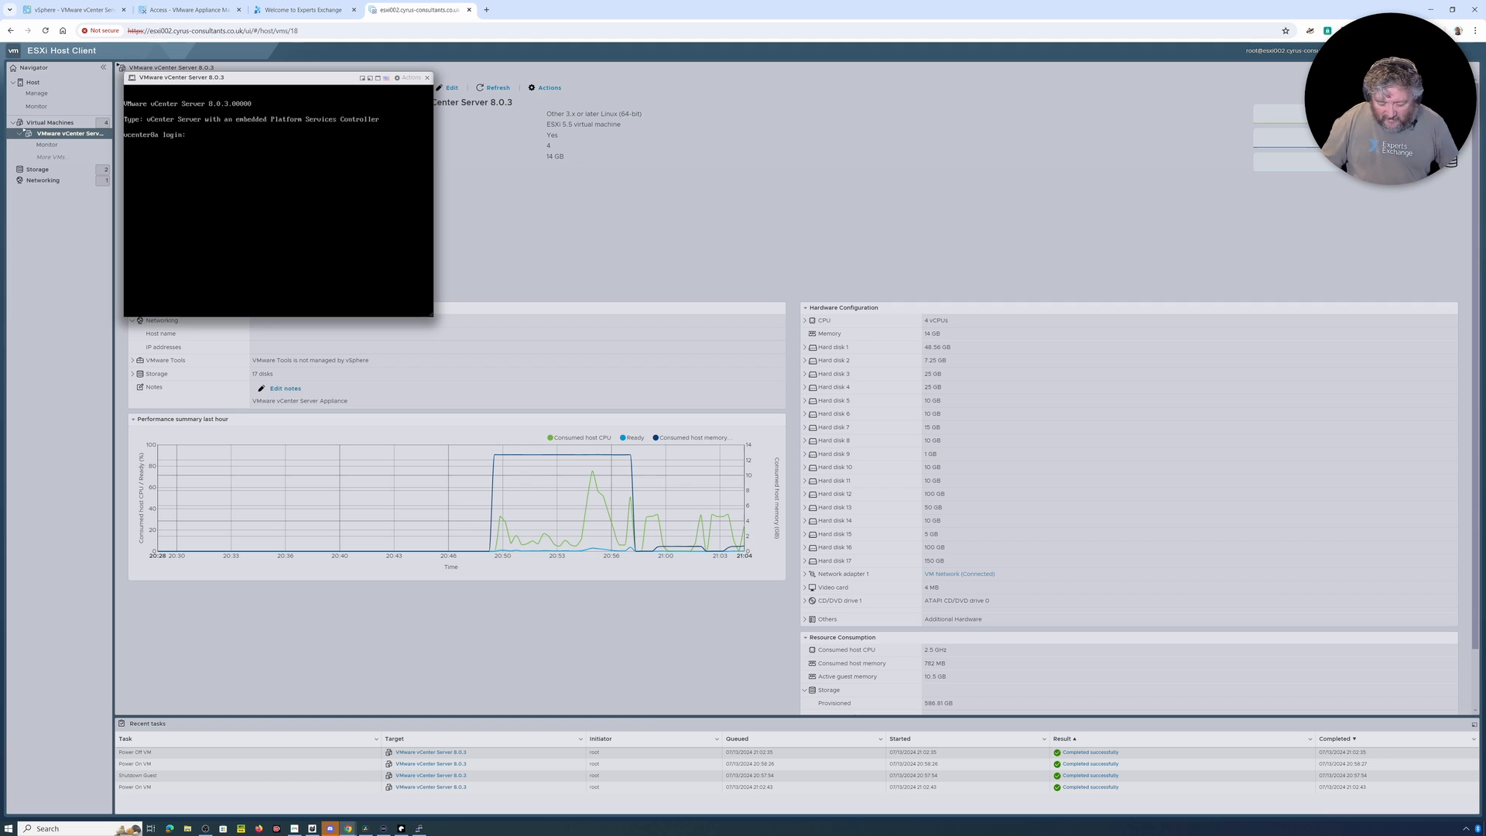
text(root)
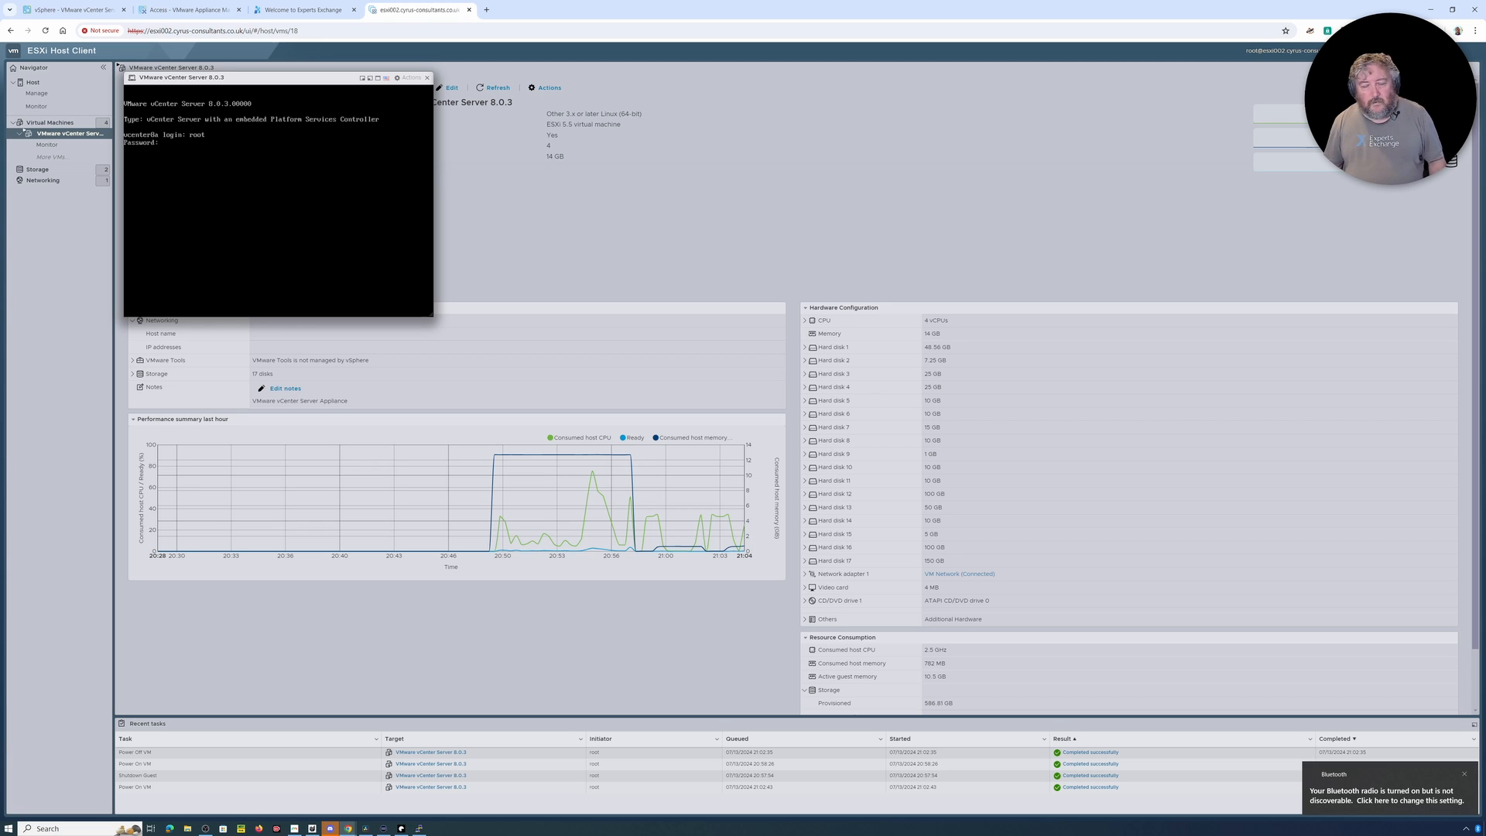
key(Return)
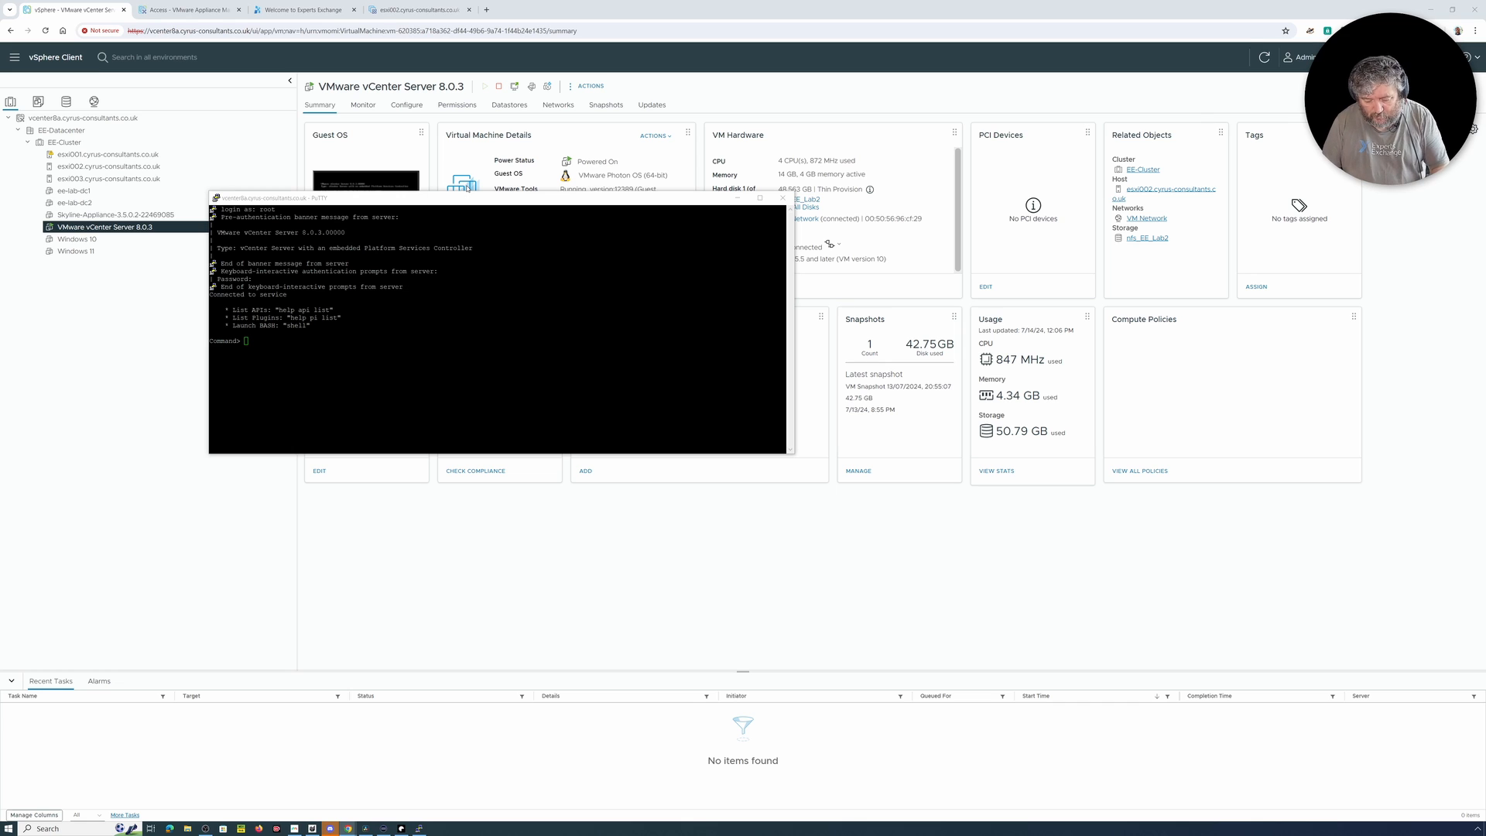
Step: Launch the Bash shell in the appliance's PuTTY session and run /usr/lib/vmware-vmdir/bin/vdcadmintool
click(533, 424)
text(shell)
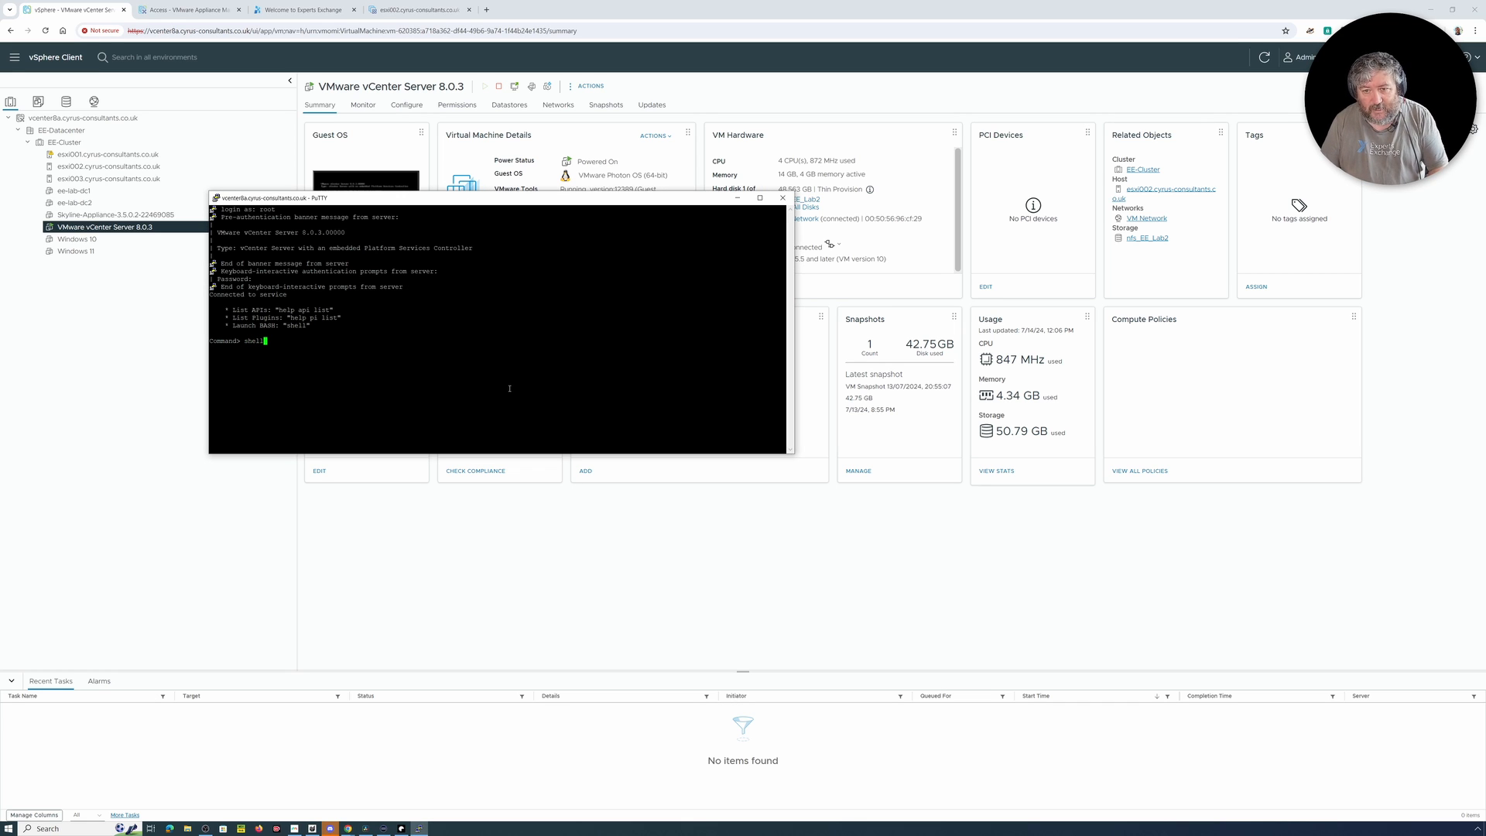
key(Return)
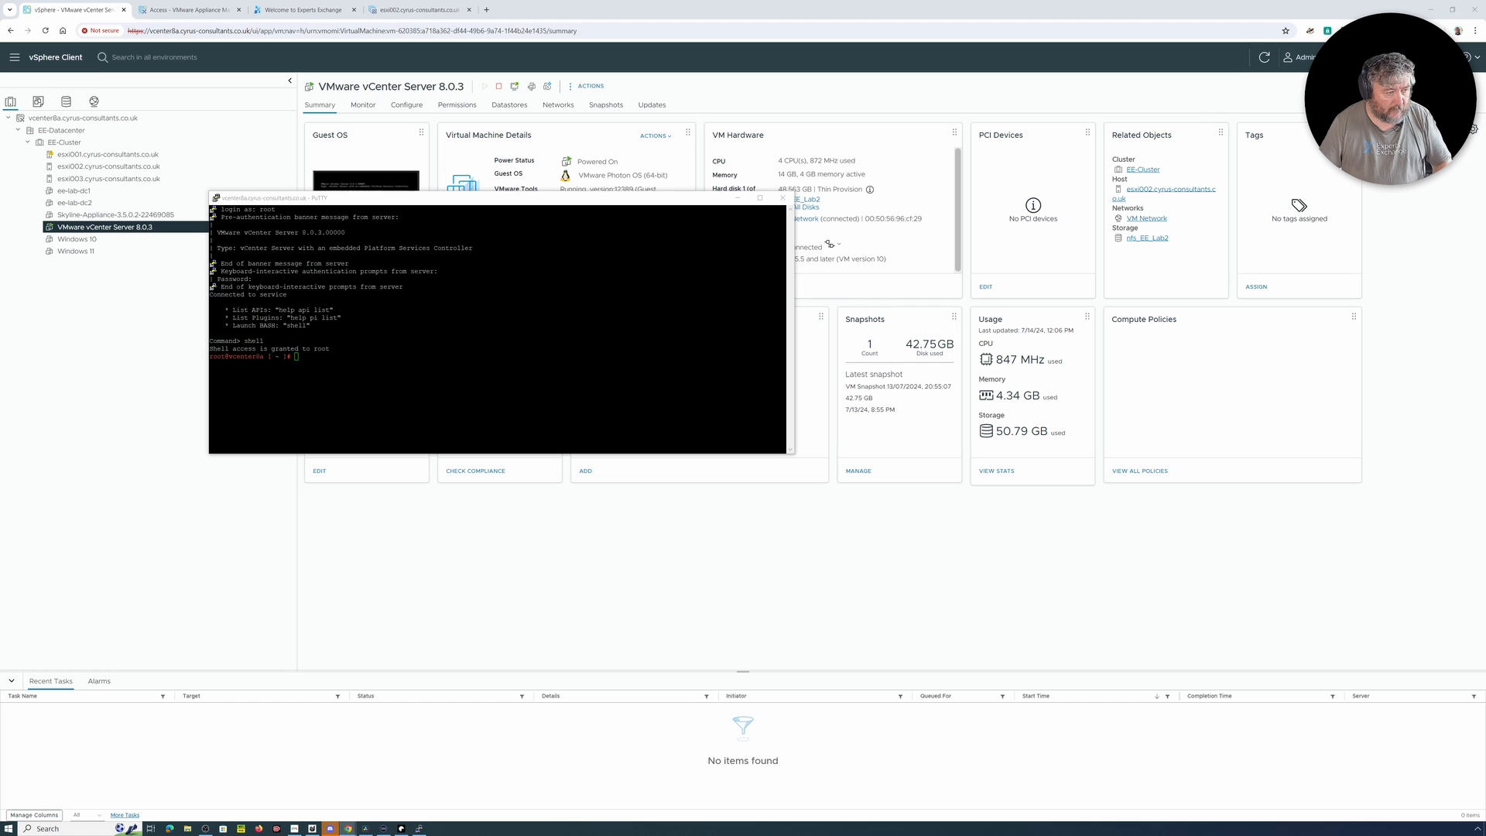
right_click(331, 364)
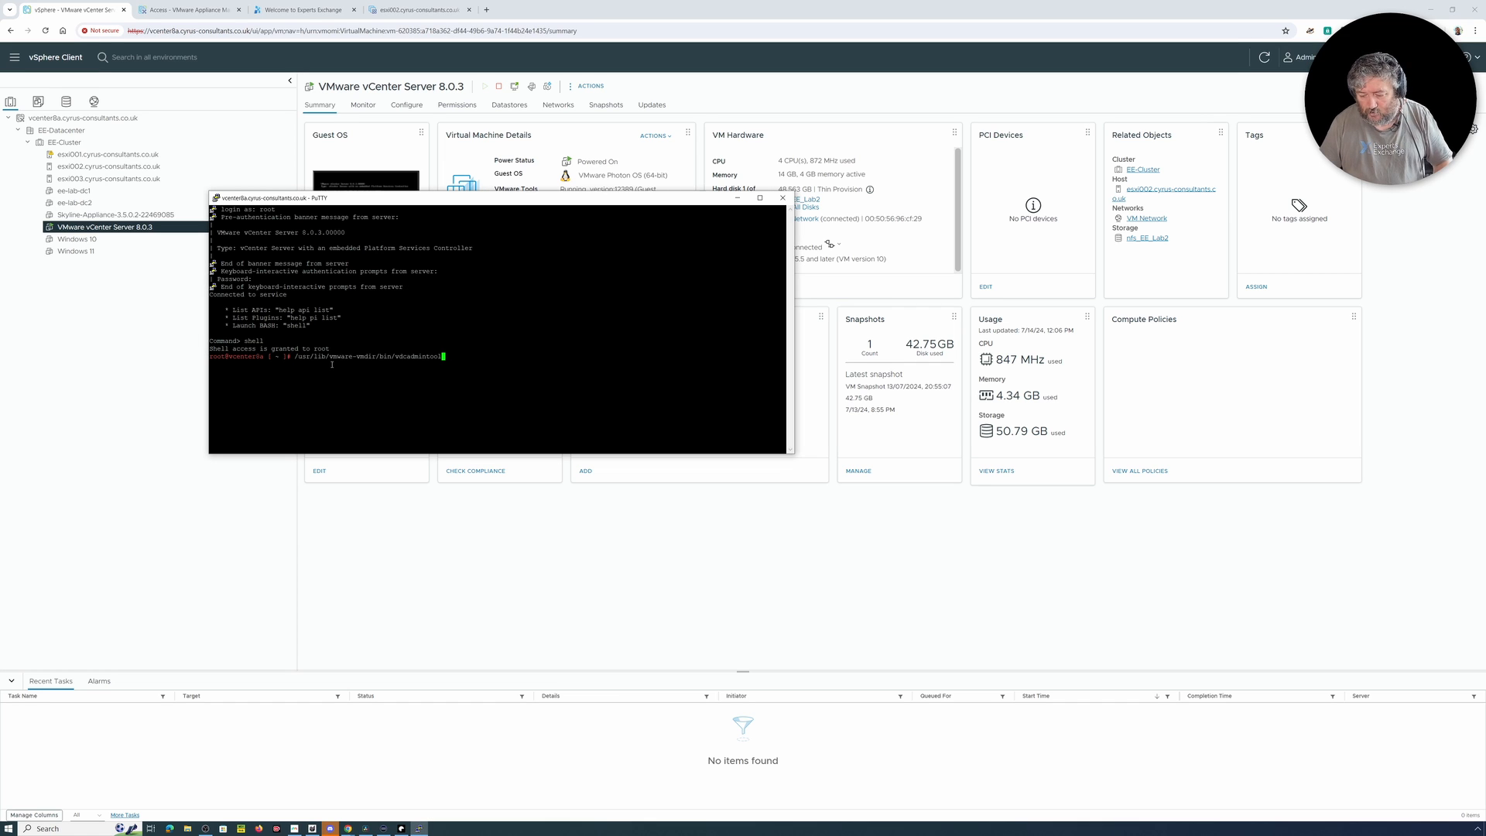
key(Return)
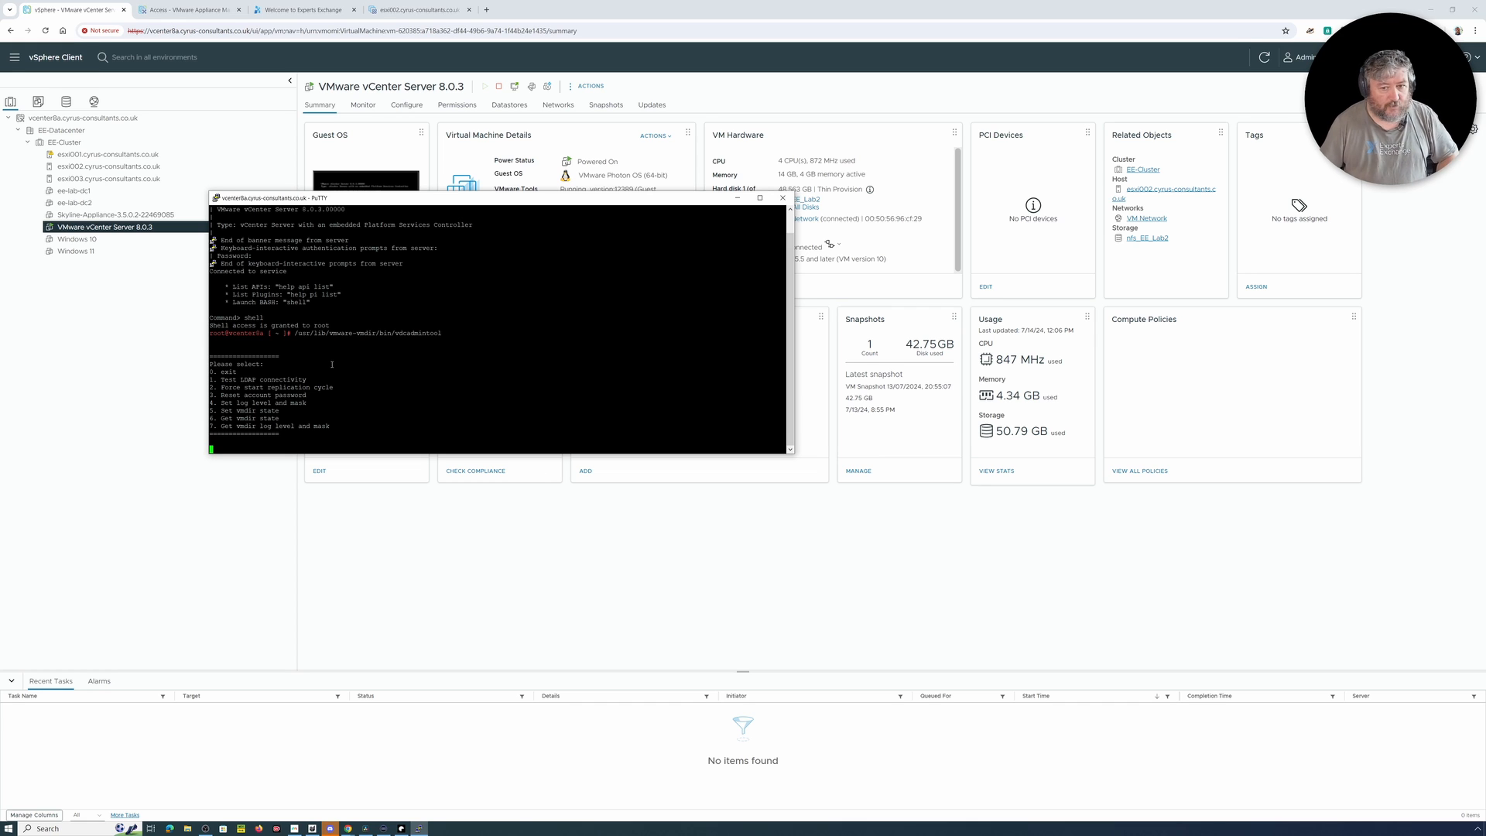
Step: Choose option 3, Reset account password, and enter the UPN of the vsphere.local Administrator account
text(3)
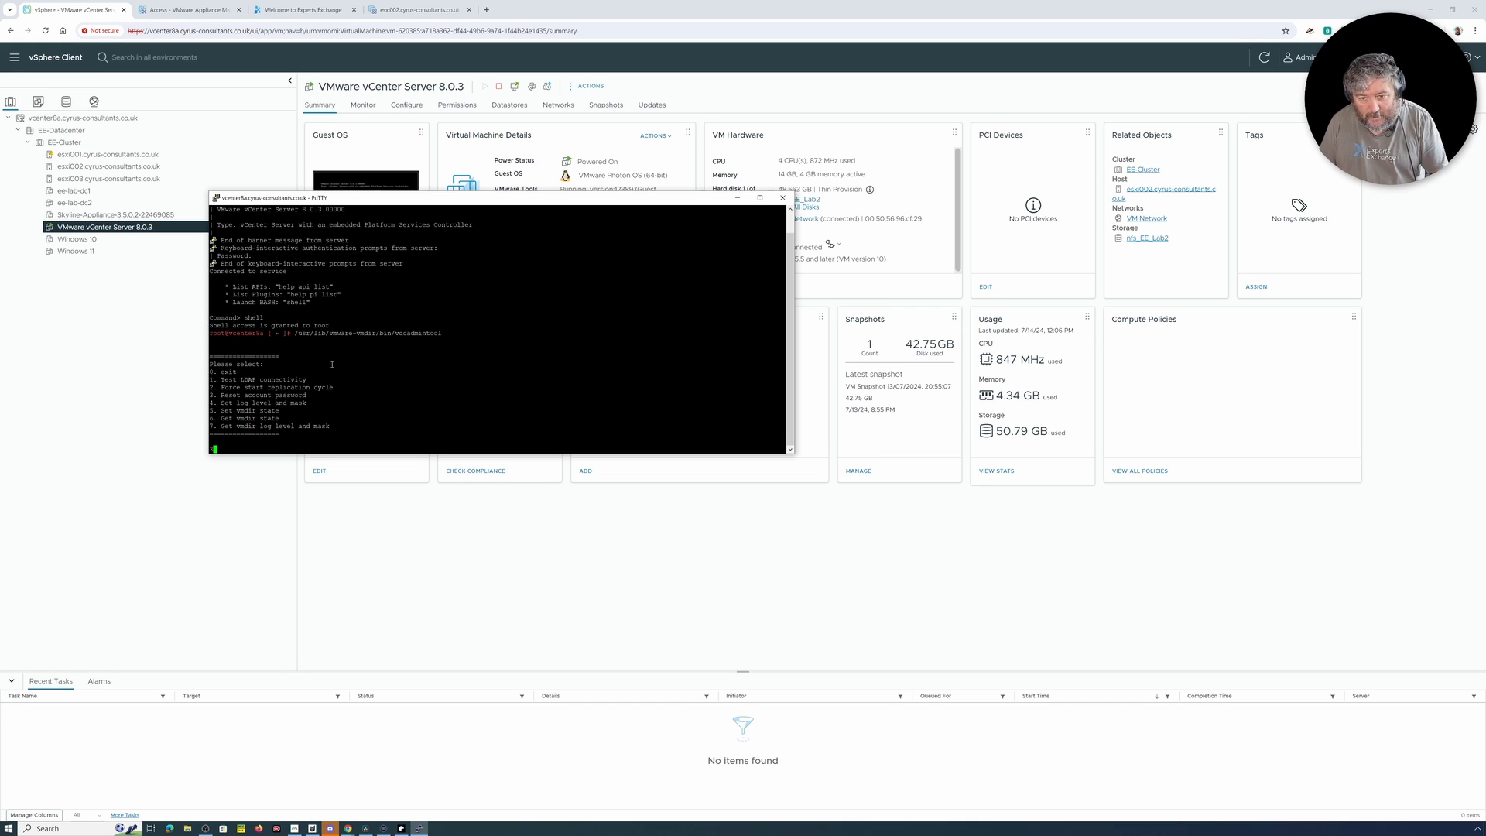
key(Return)
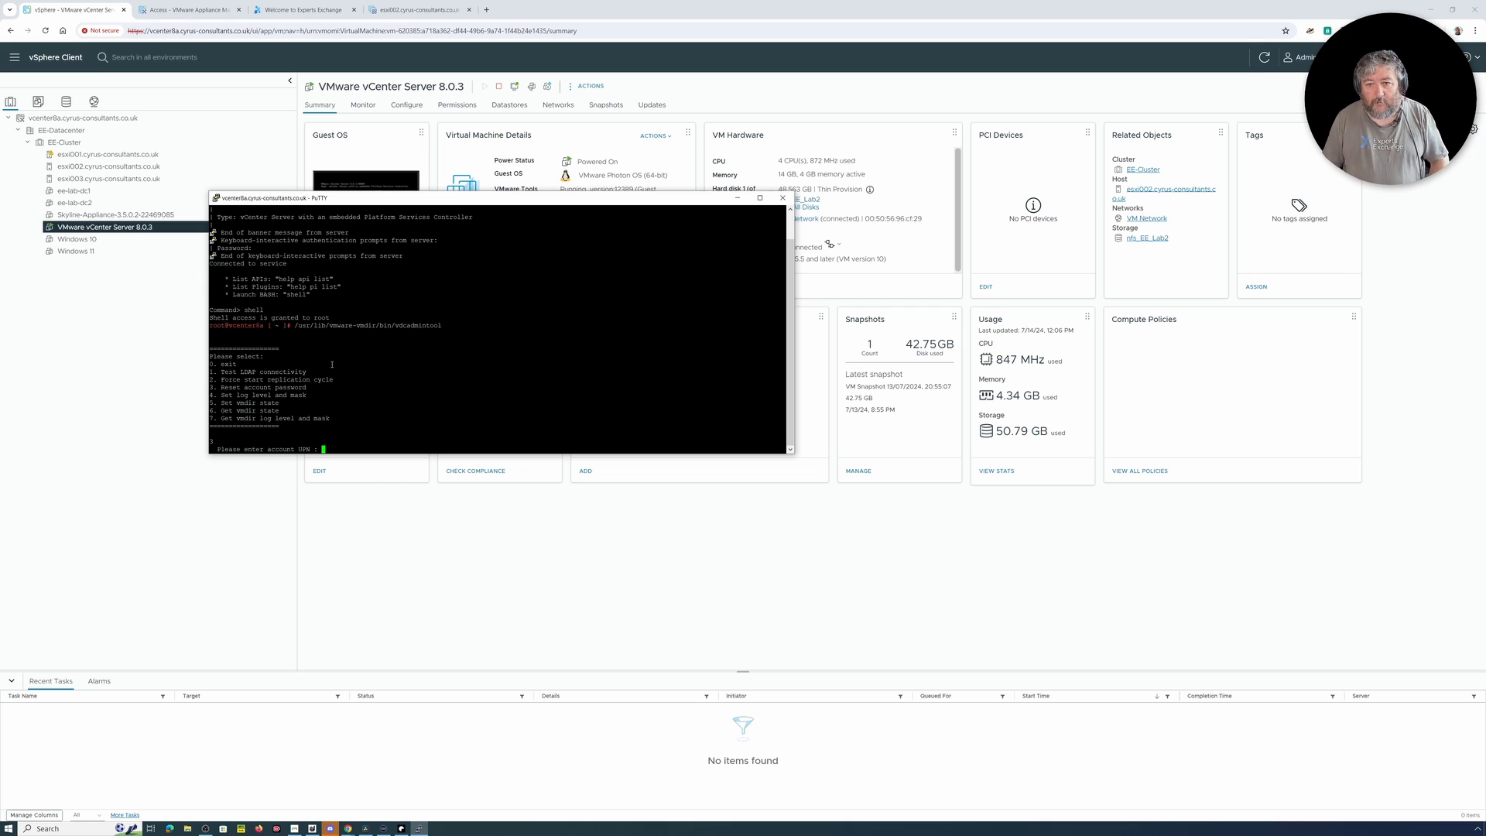
text(Admi)
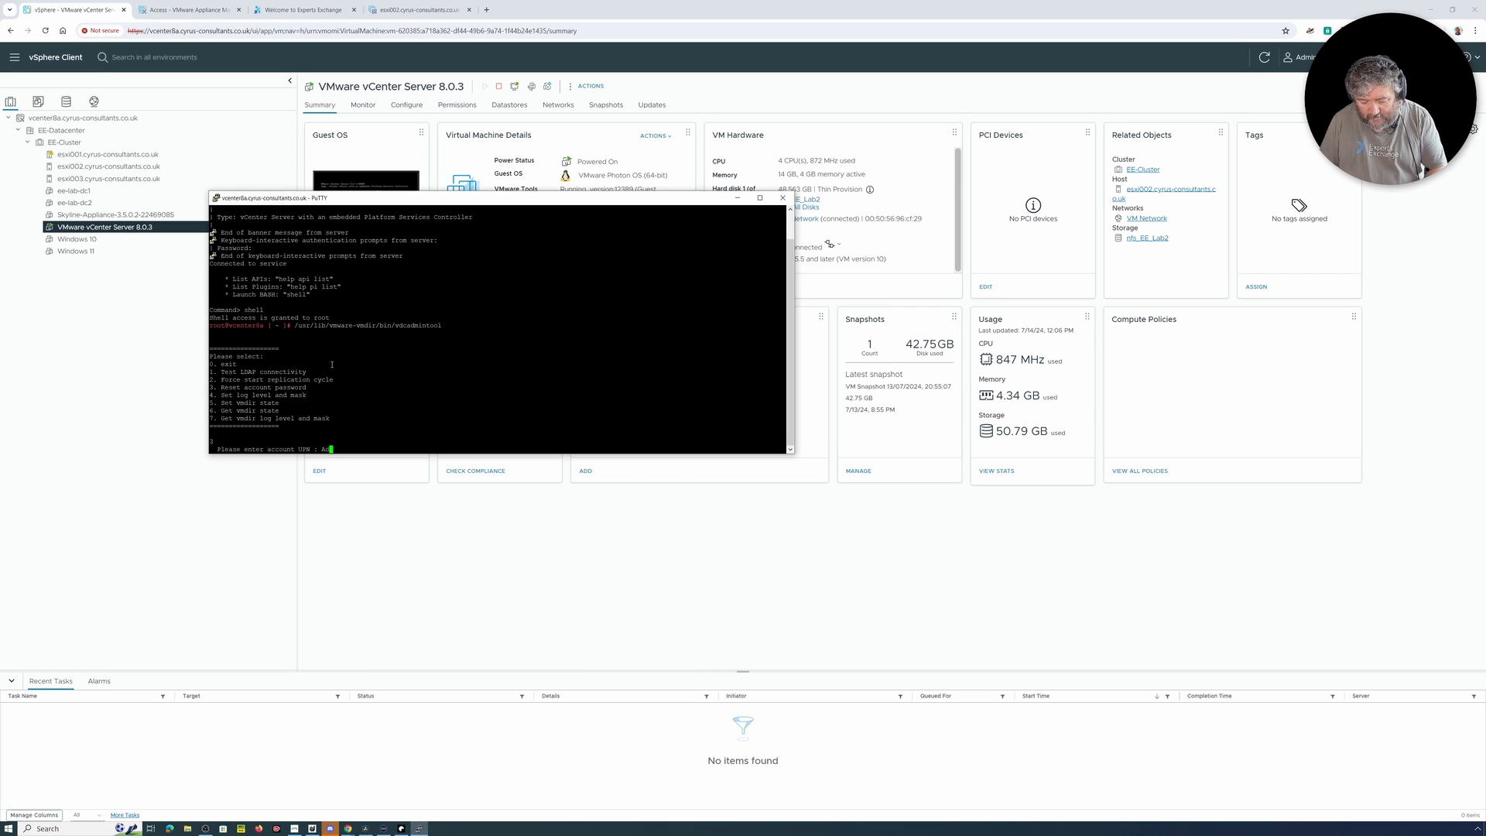
key(BackSpace)
key(BackSpace)
key(BackSpace)
key(BackSpace)
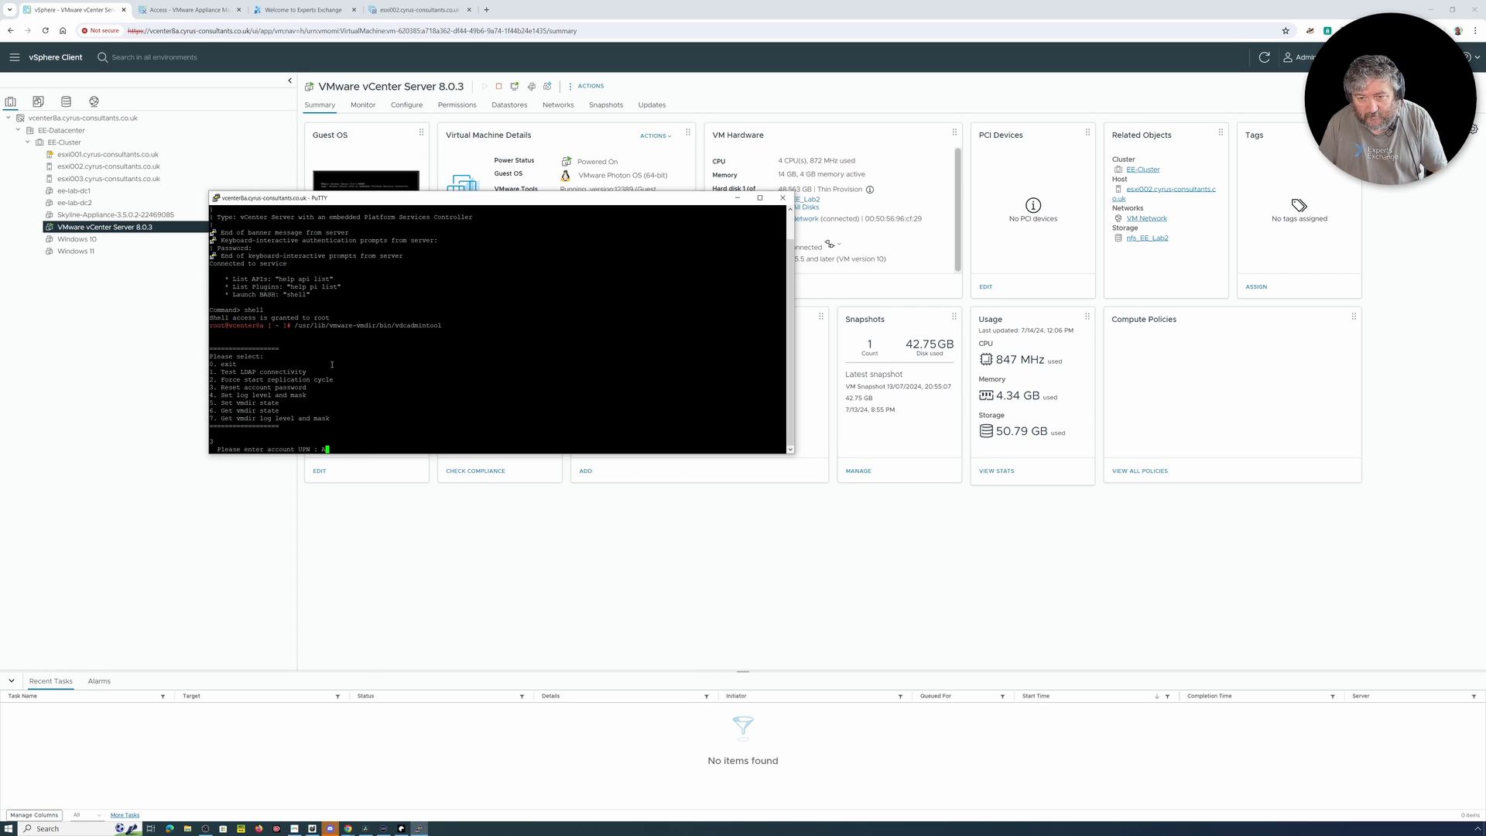
text(Adminis)
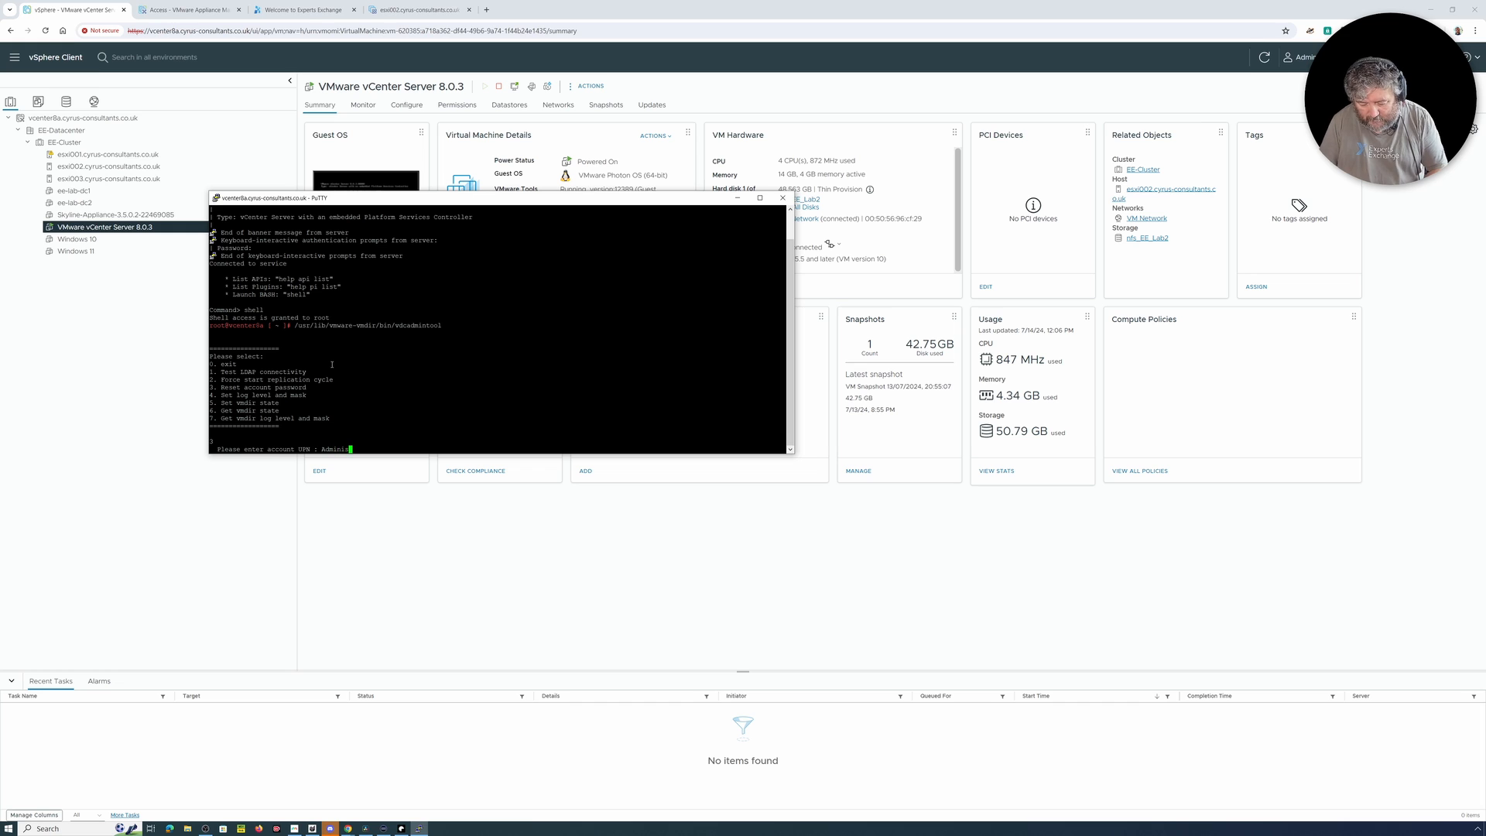
text(trator@v)
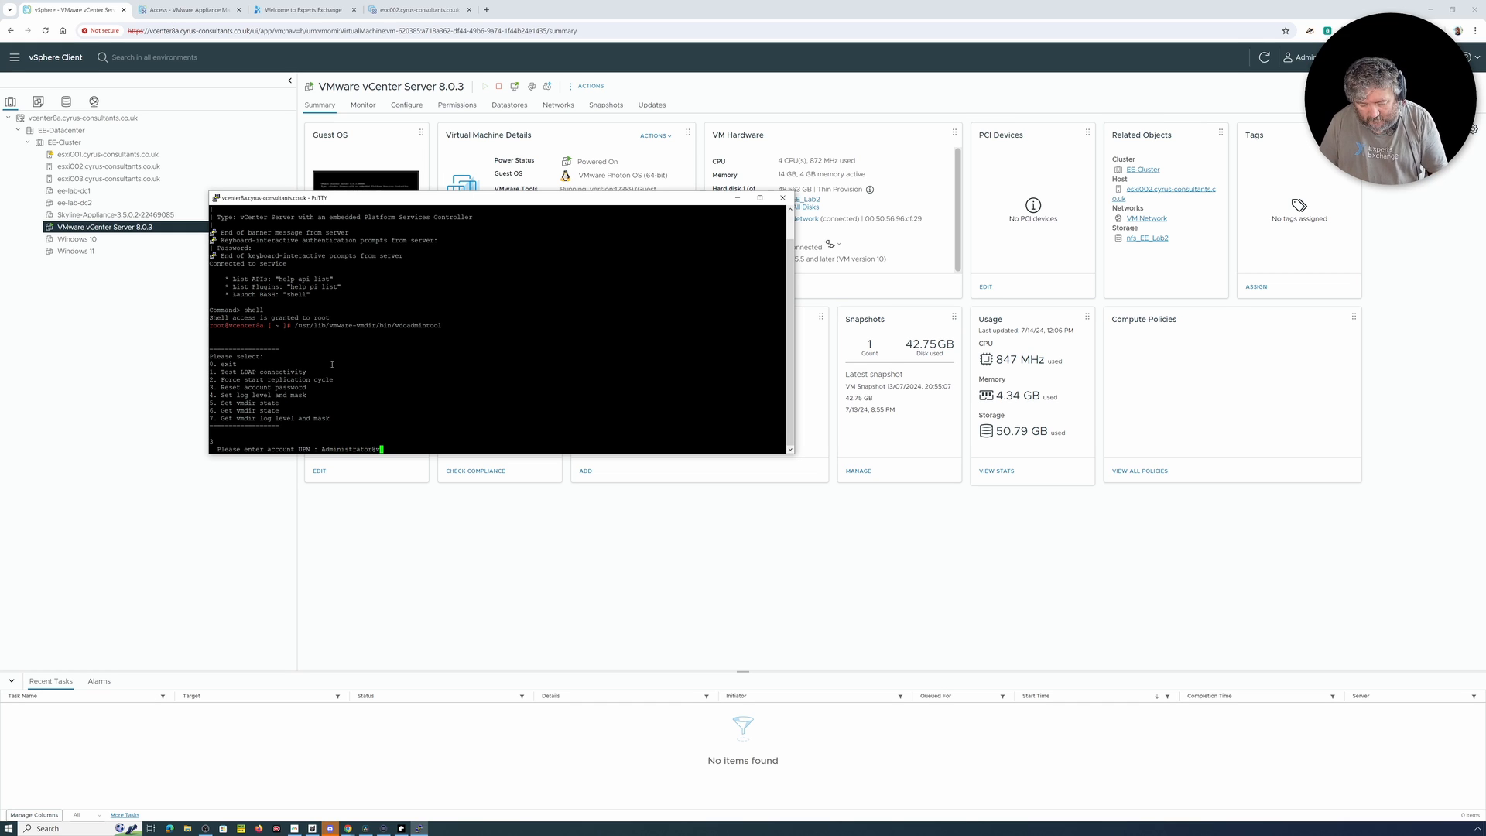
text(sphere.local)
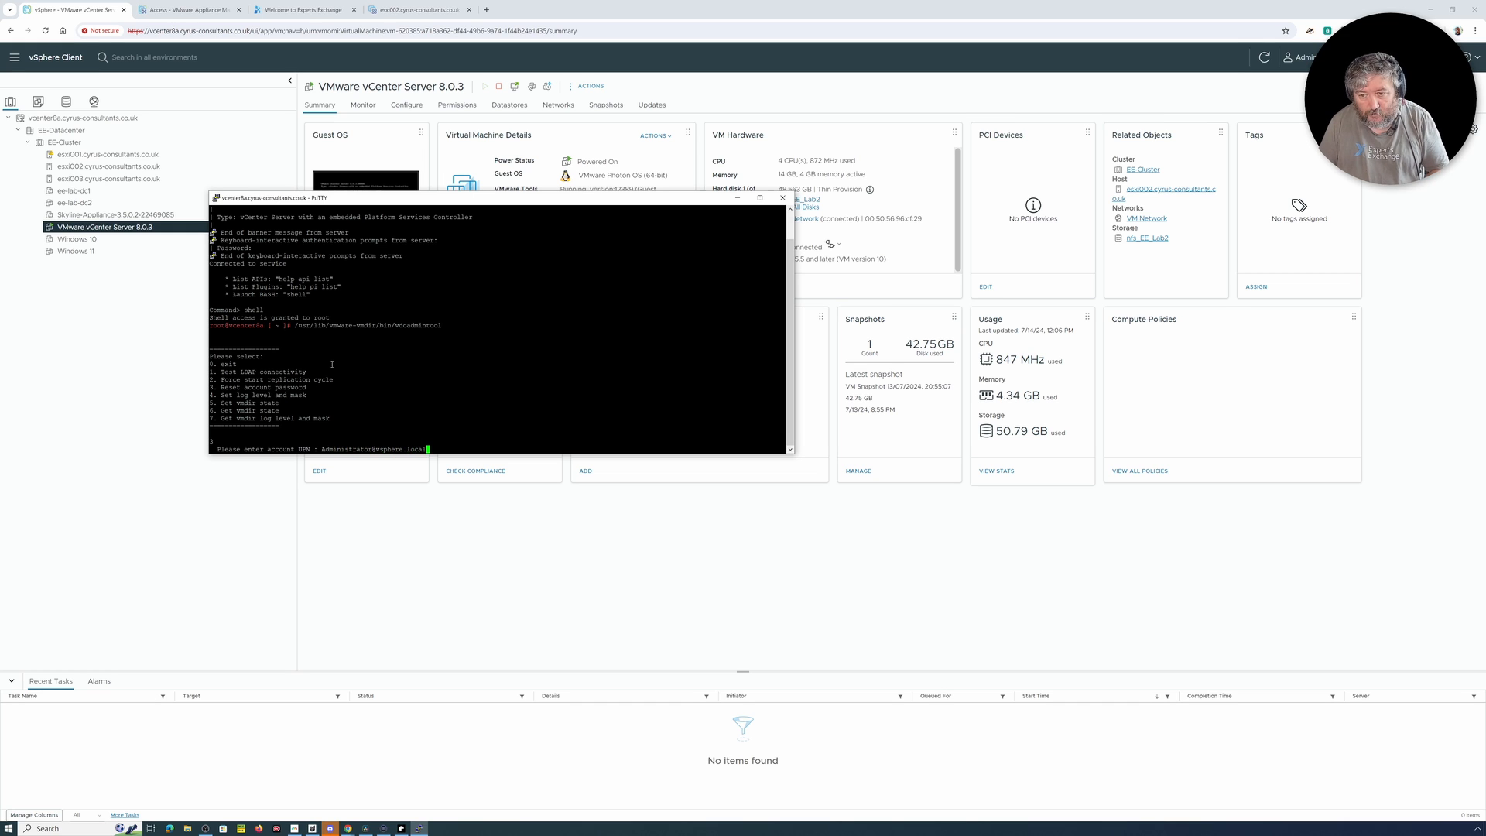
key(Return)
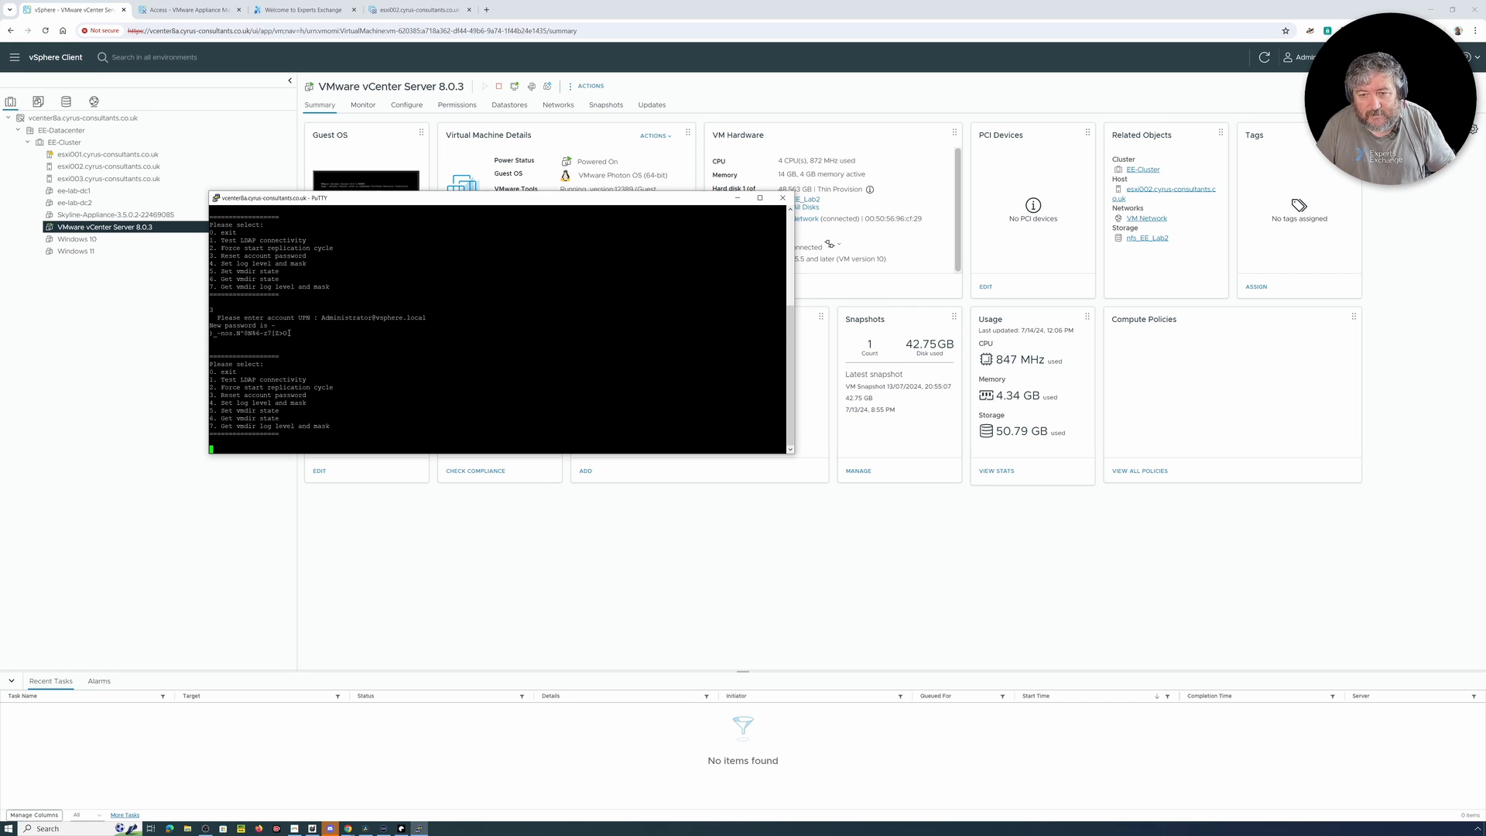
Step: Copy the generated Administrator password into a new Notepad document and remove the extra line break
mouse_move(288, 333)
mouse_down()
mouse_move(211, 338)
mouse_move(275, 326)
mouse_up()
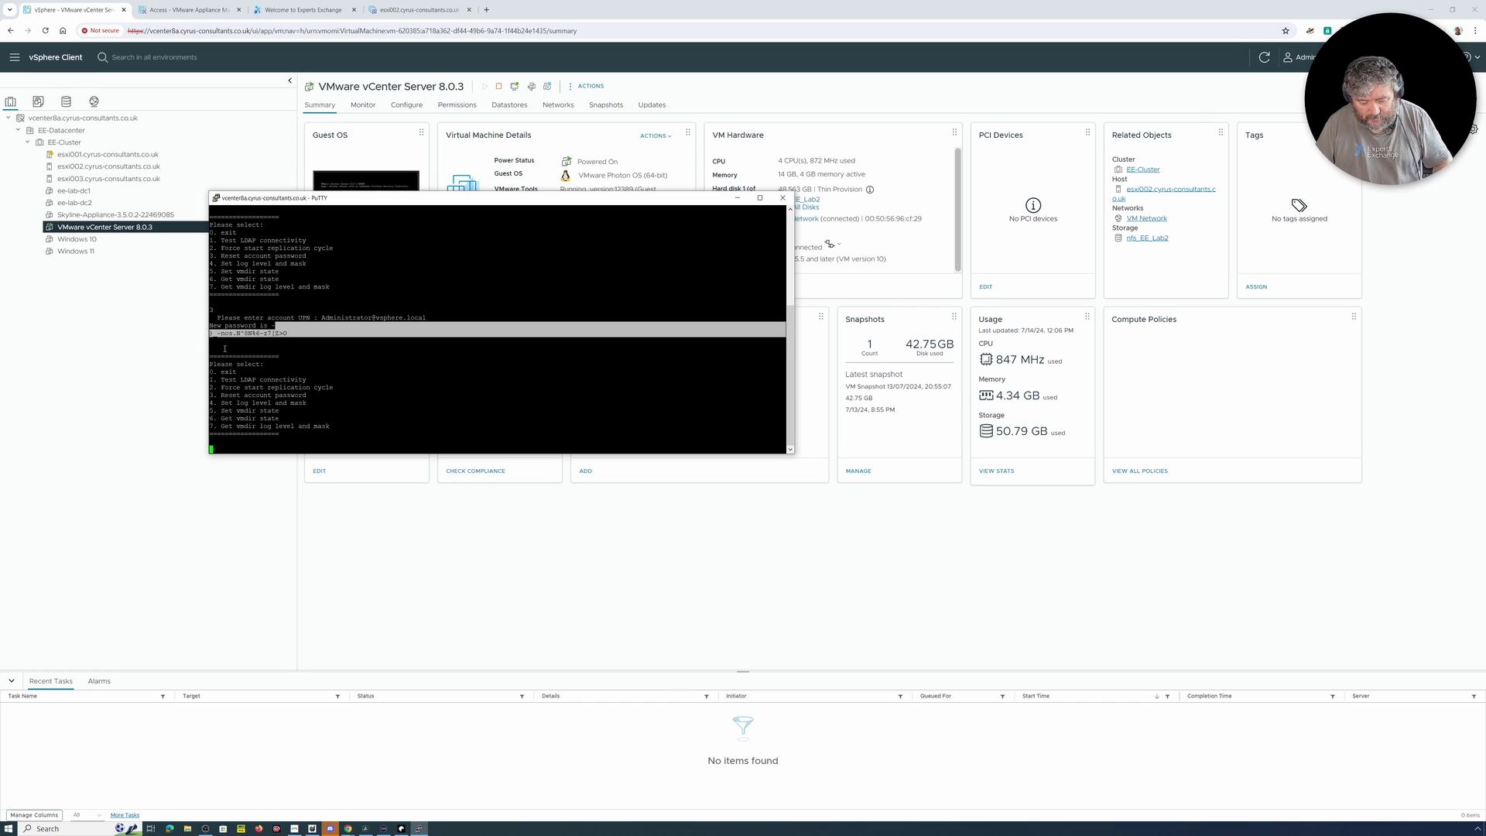
right_click(13, 830)
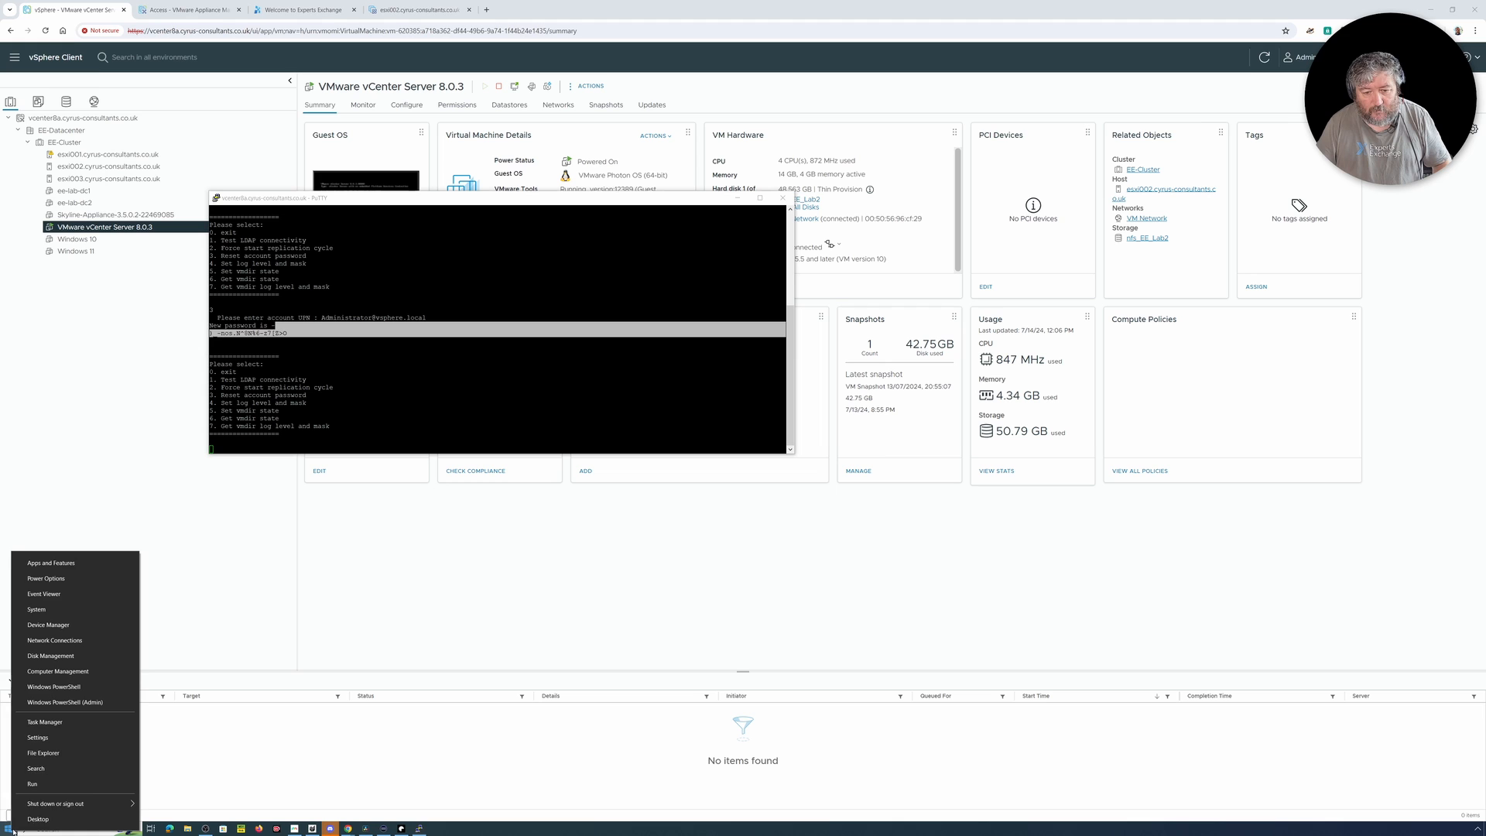
click(39, 784)
text(notepad)
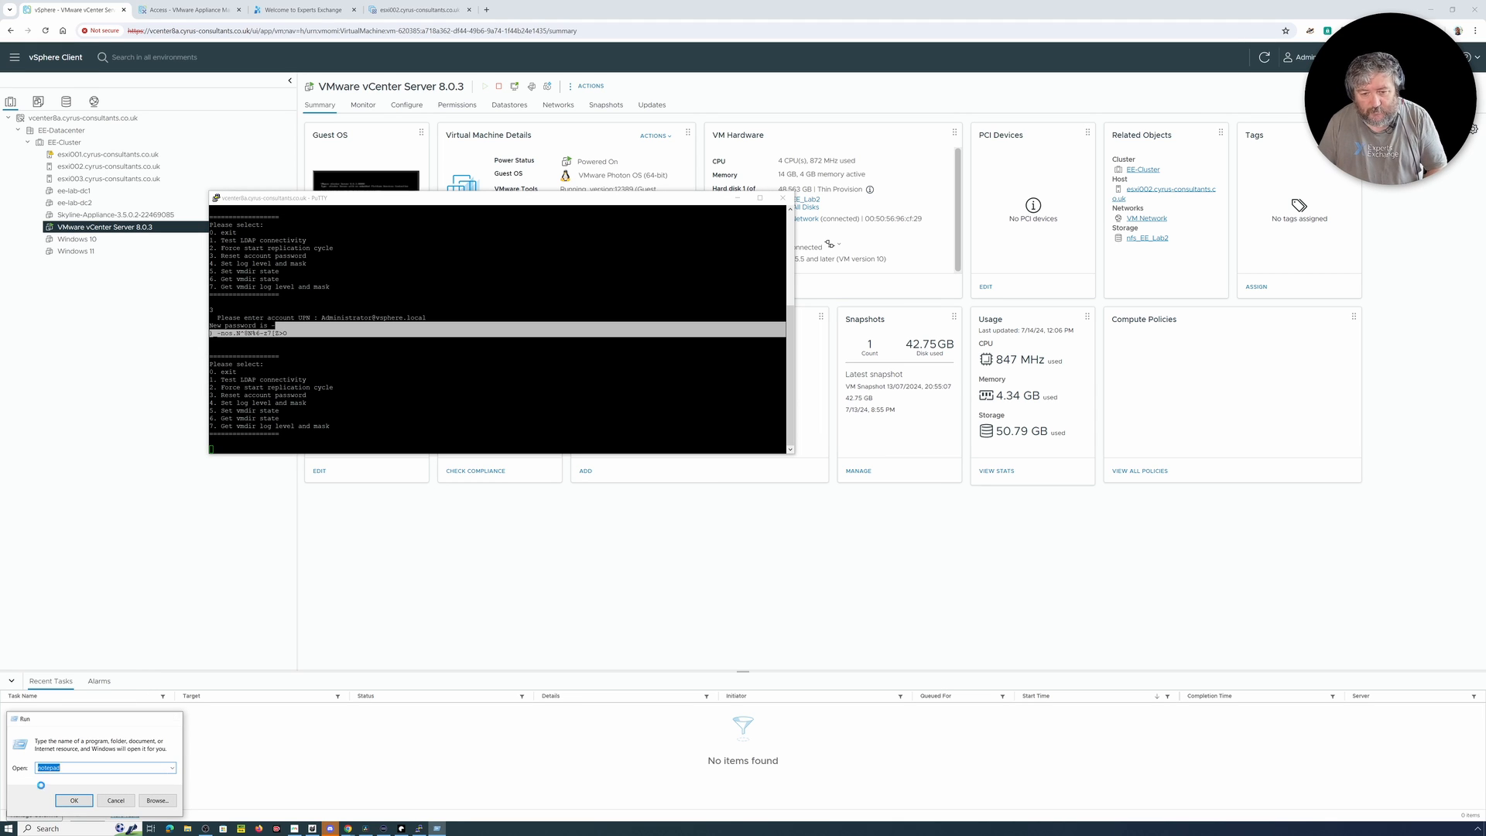
key(Return)
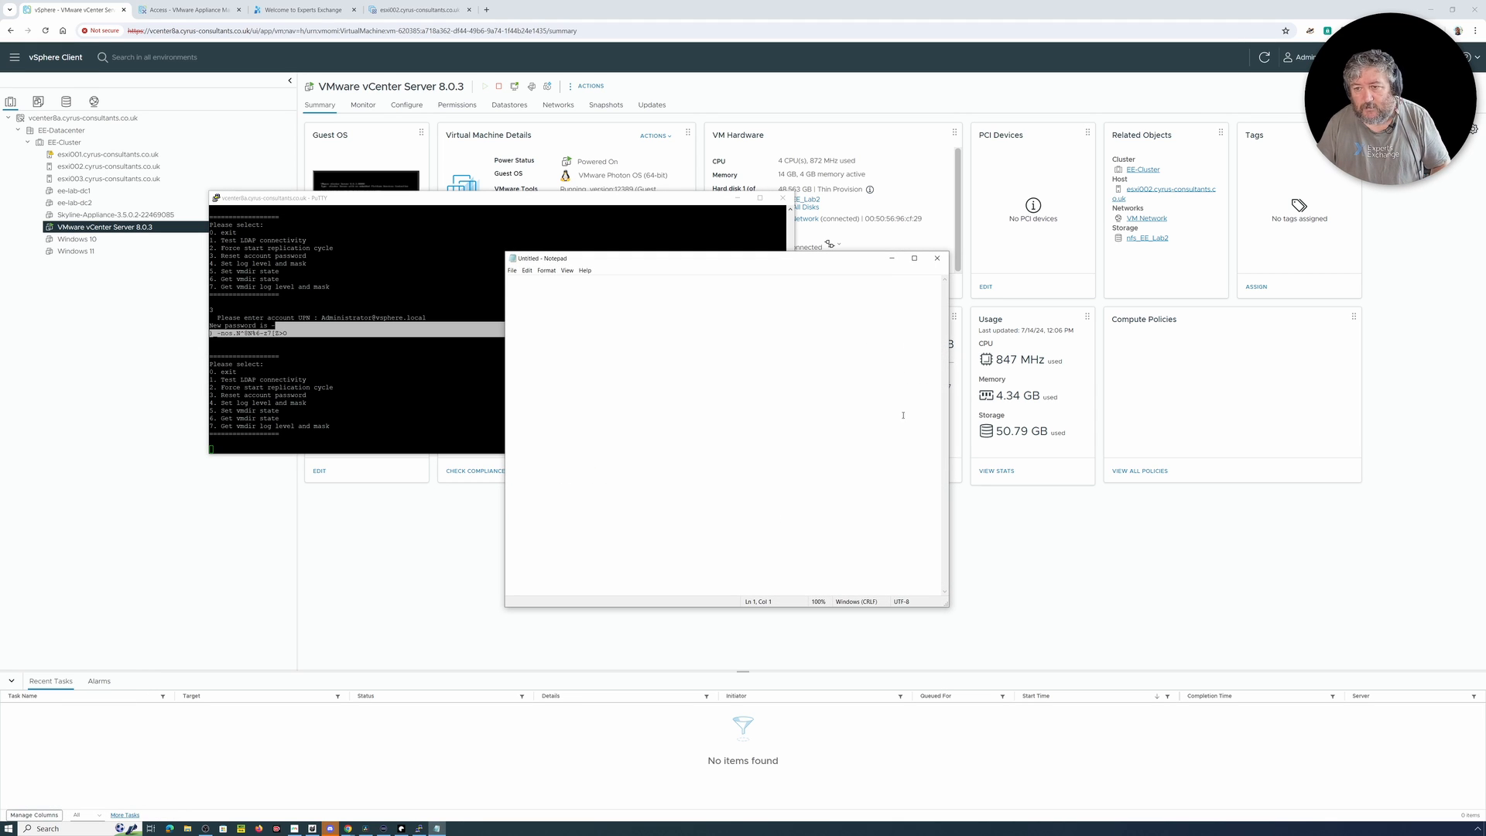
right_click(533, 304)
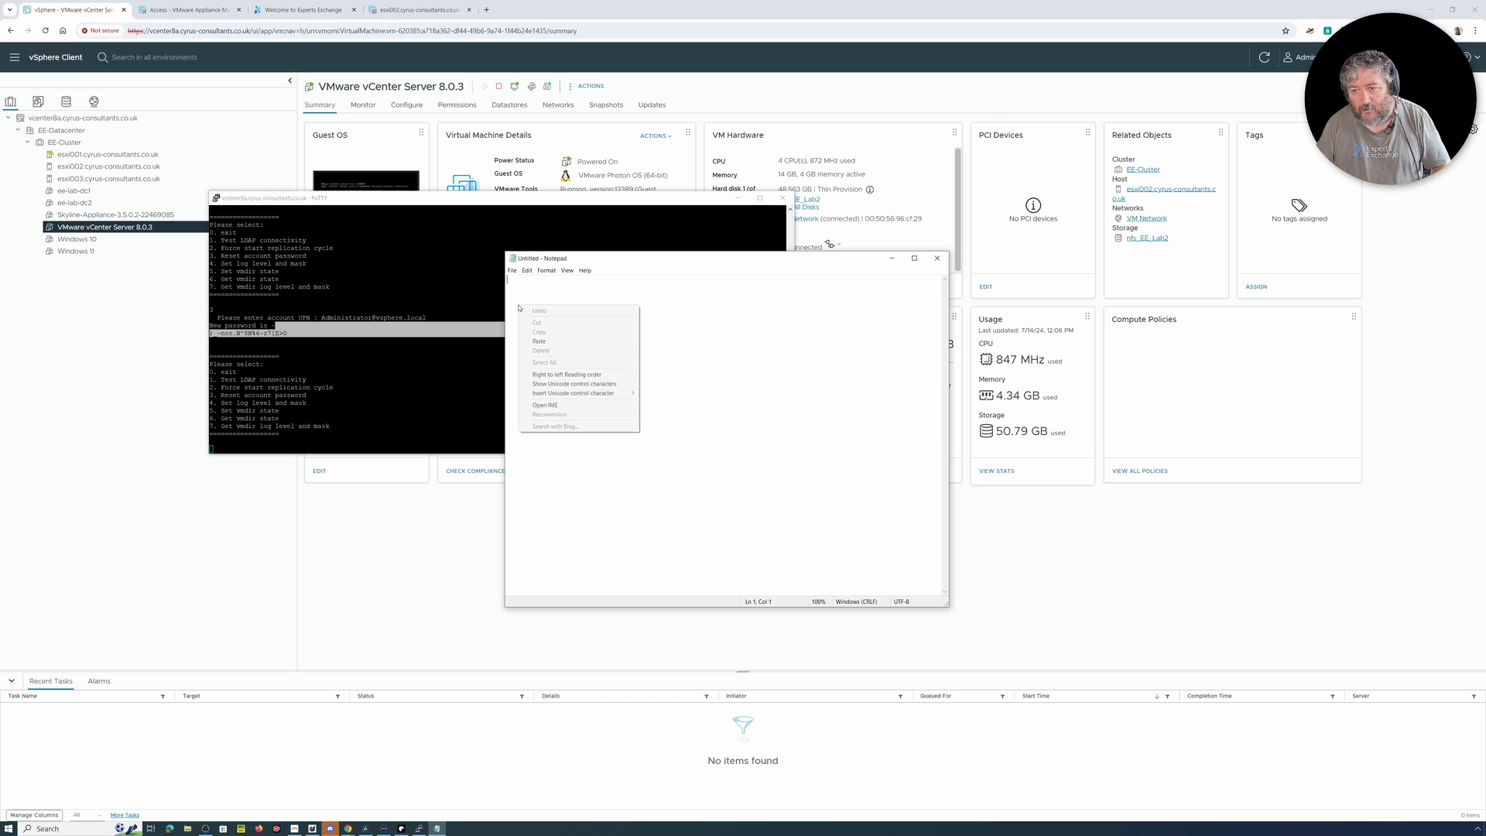
click(551, 341)
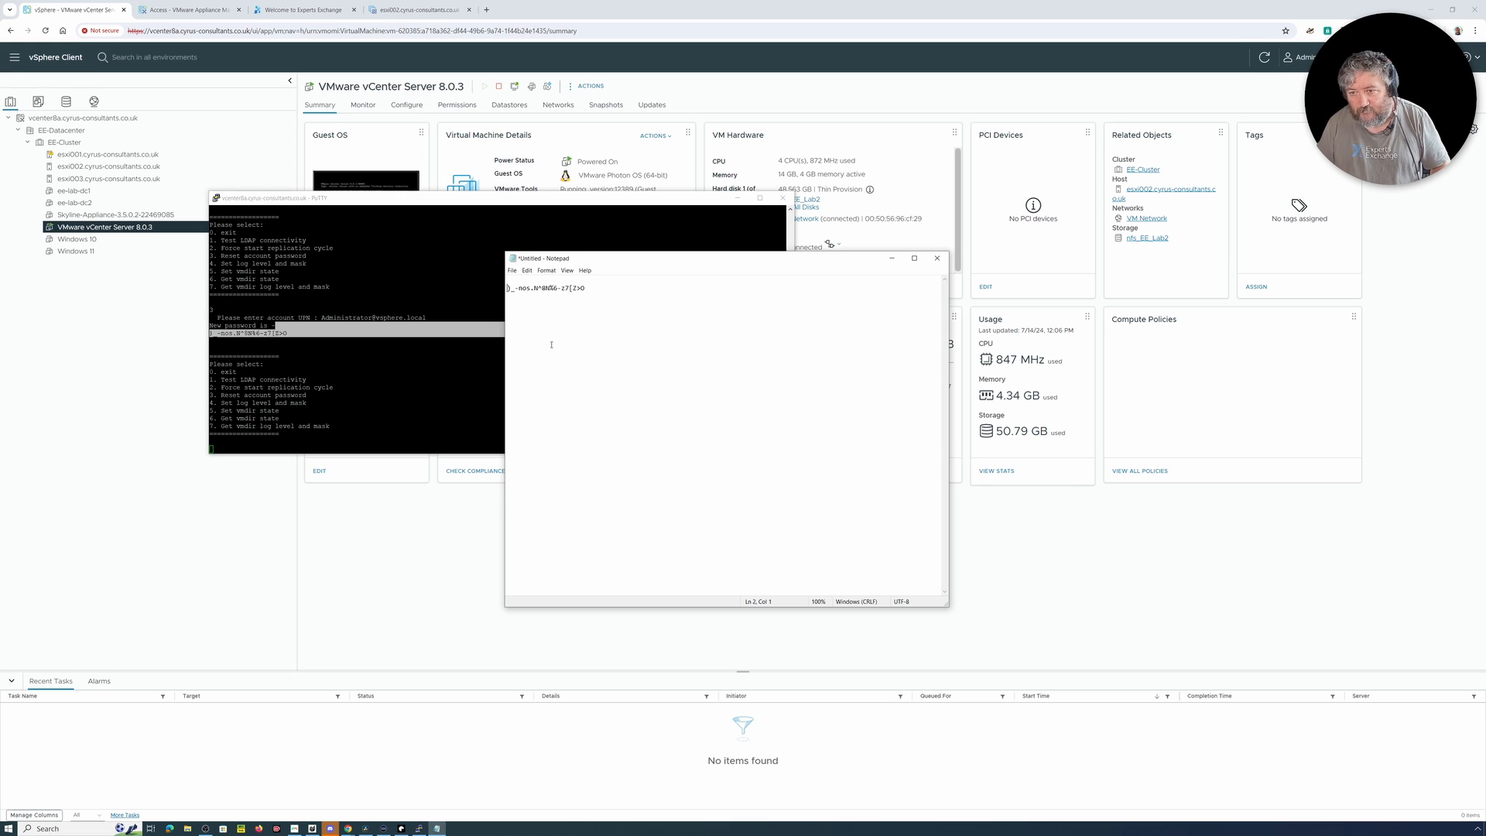
key(BackSpace)
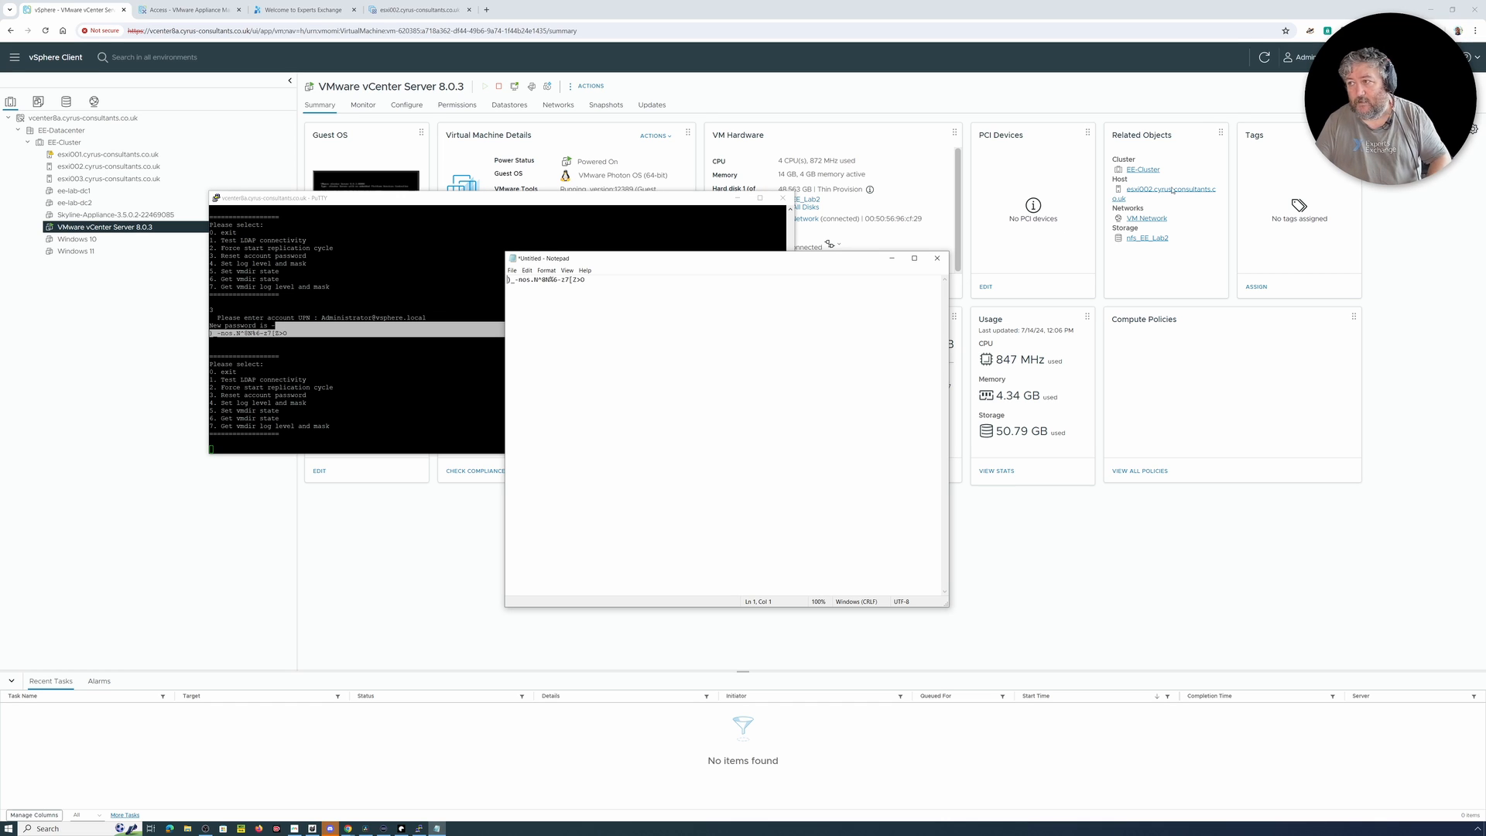
Step: Log out of the vSphere Client and try to log in with the saved vsphere.local Administrator username and password
click(1297, 57)
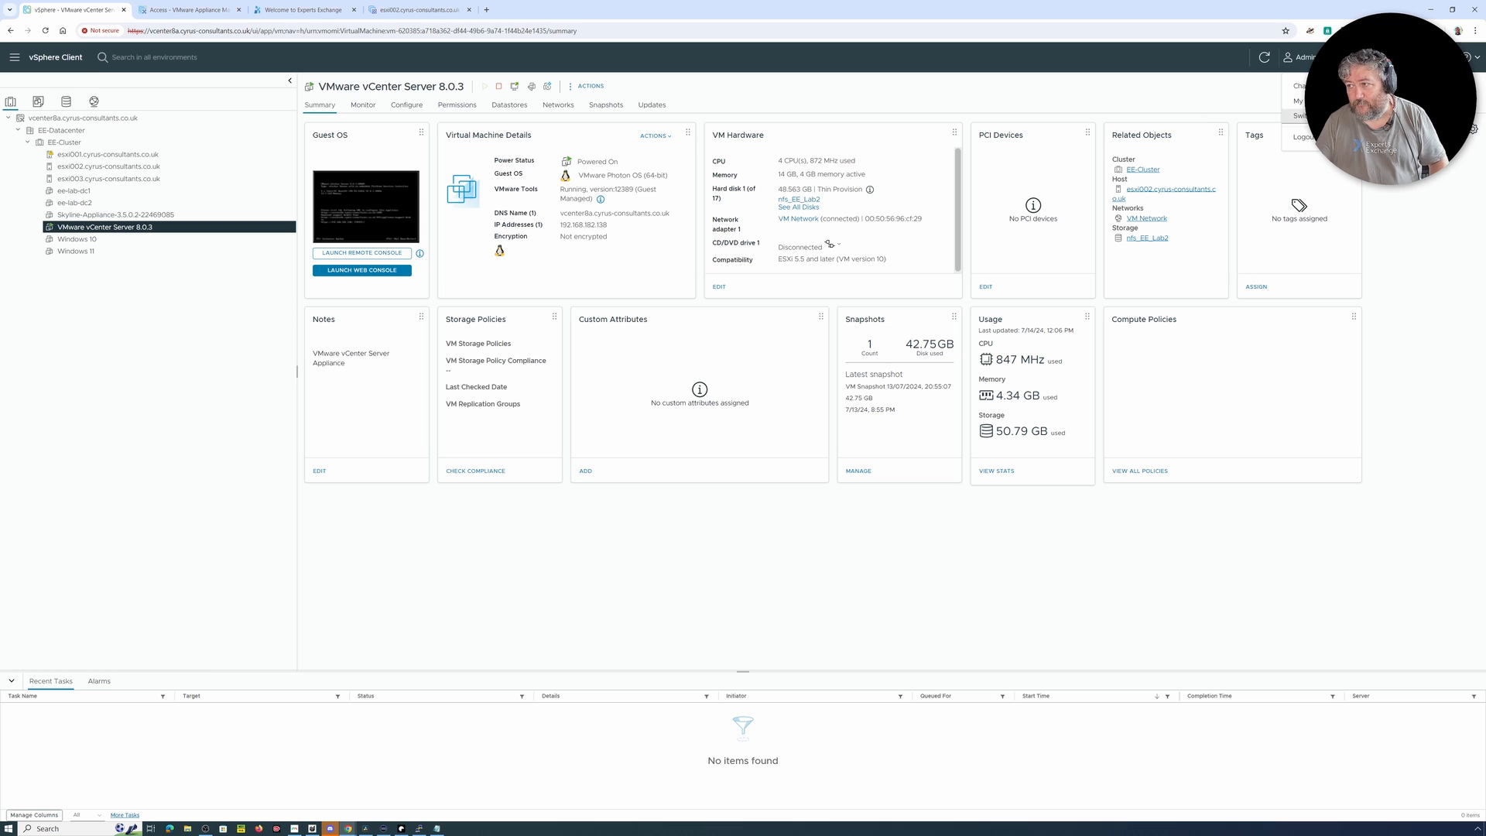
click(1300, 137)
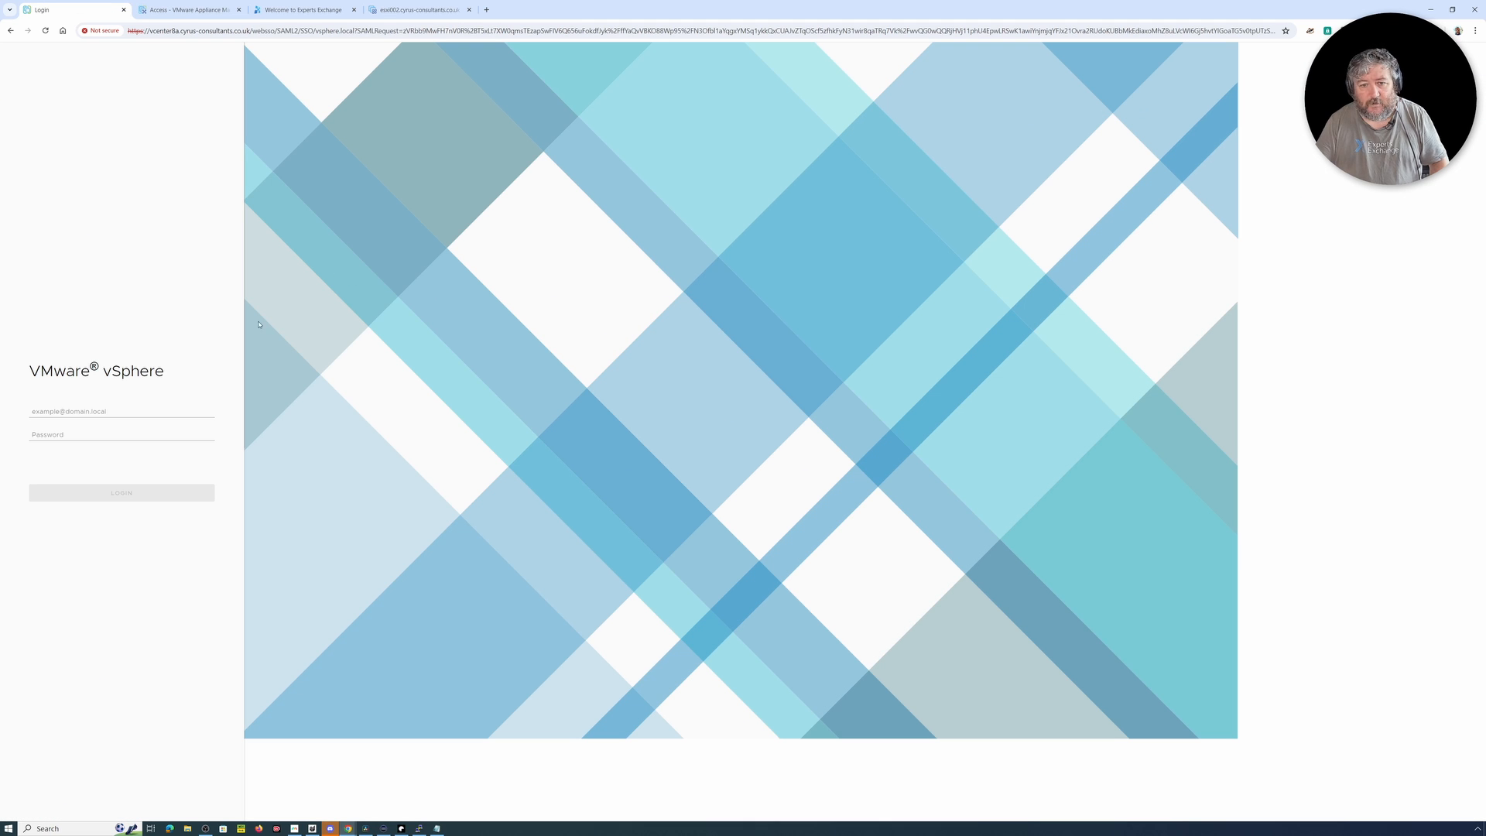
click(137, 409)
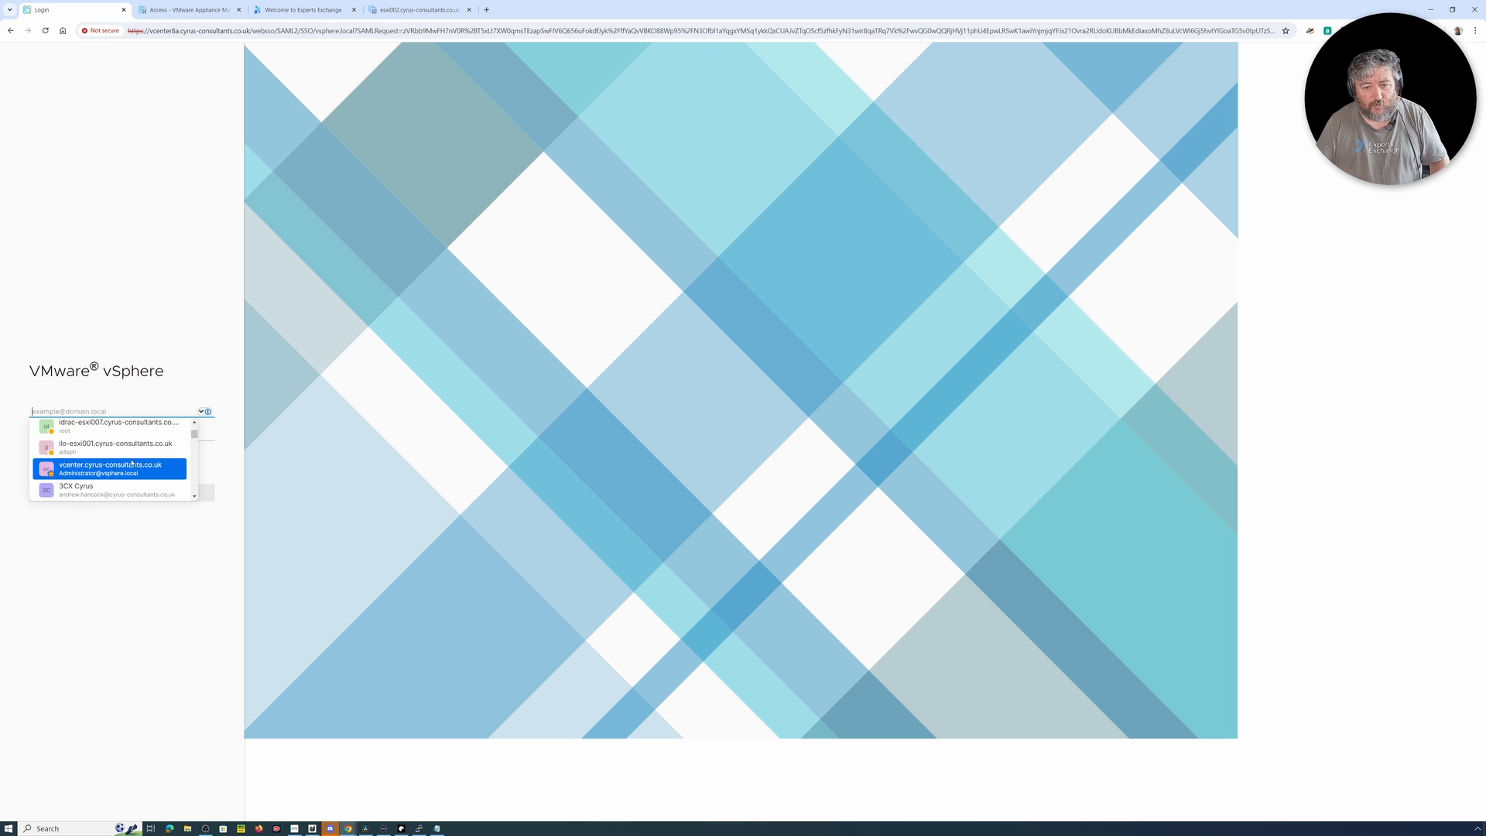
click(133, 466)
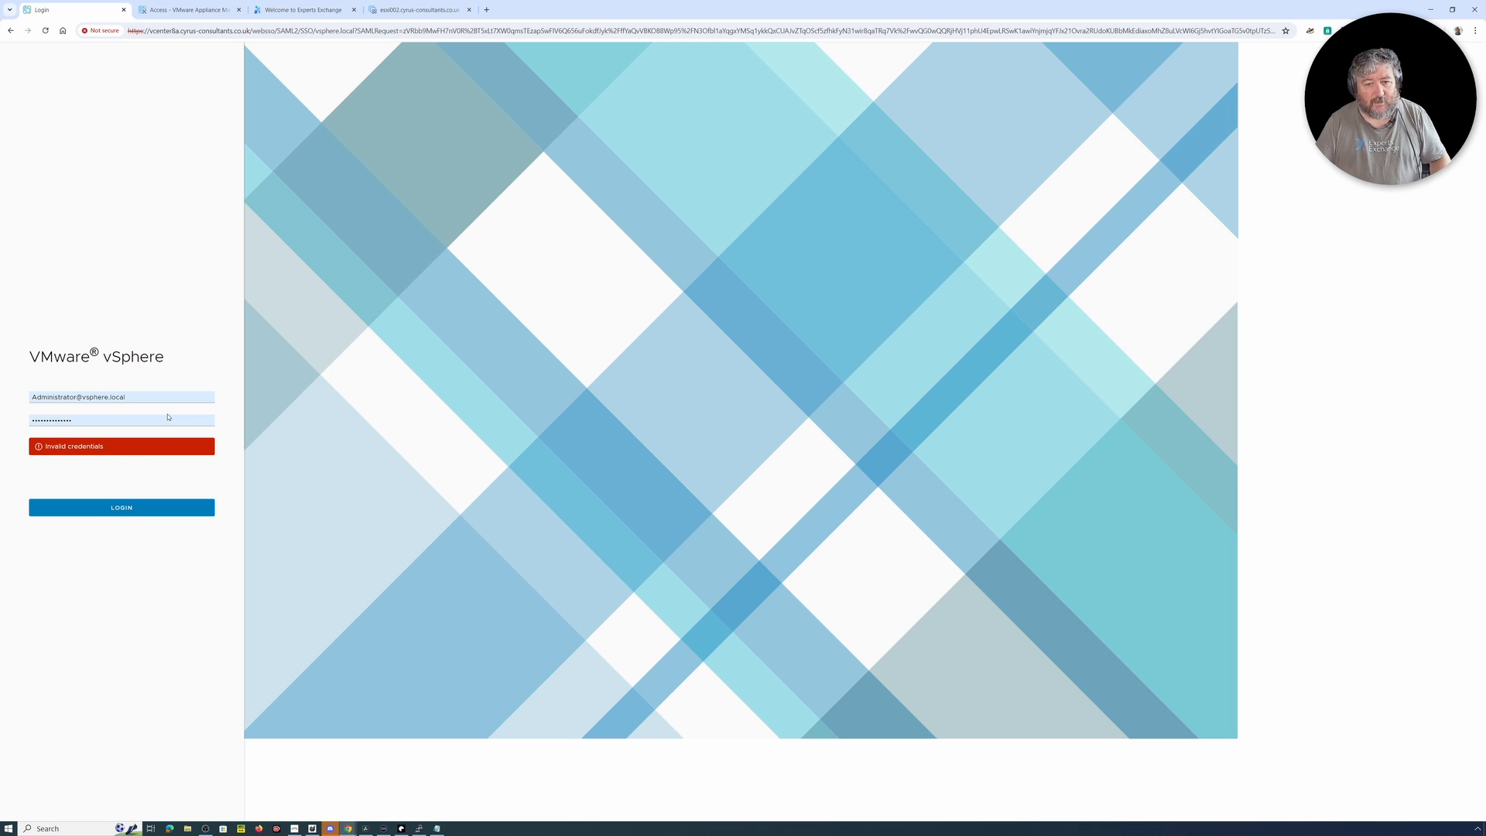
Step: Copy the generated Administrator password from Notepad into the vSphere login's password field and log in
click(438, 829)
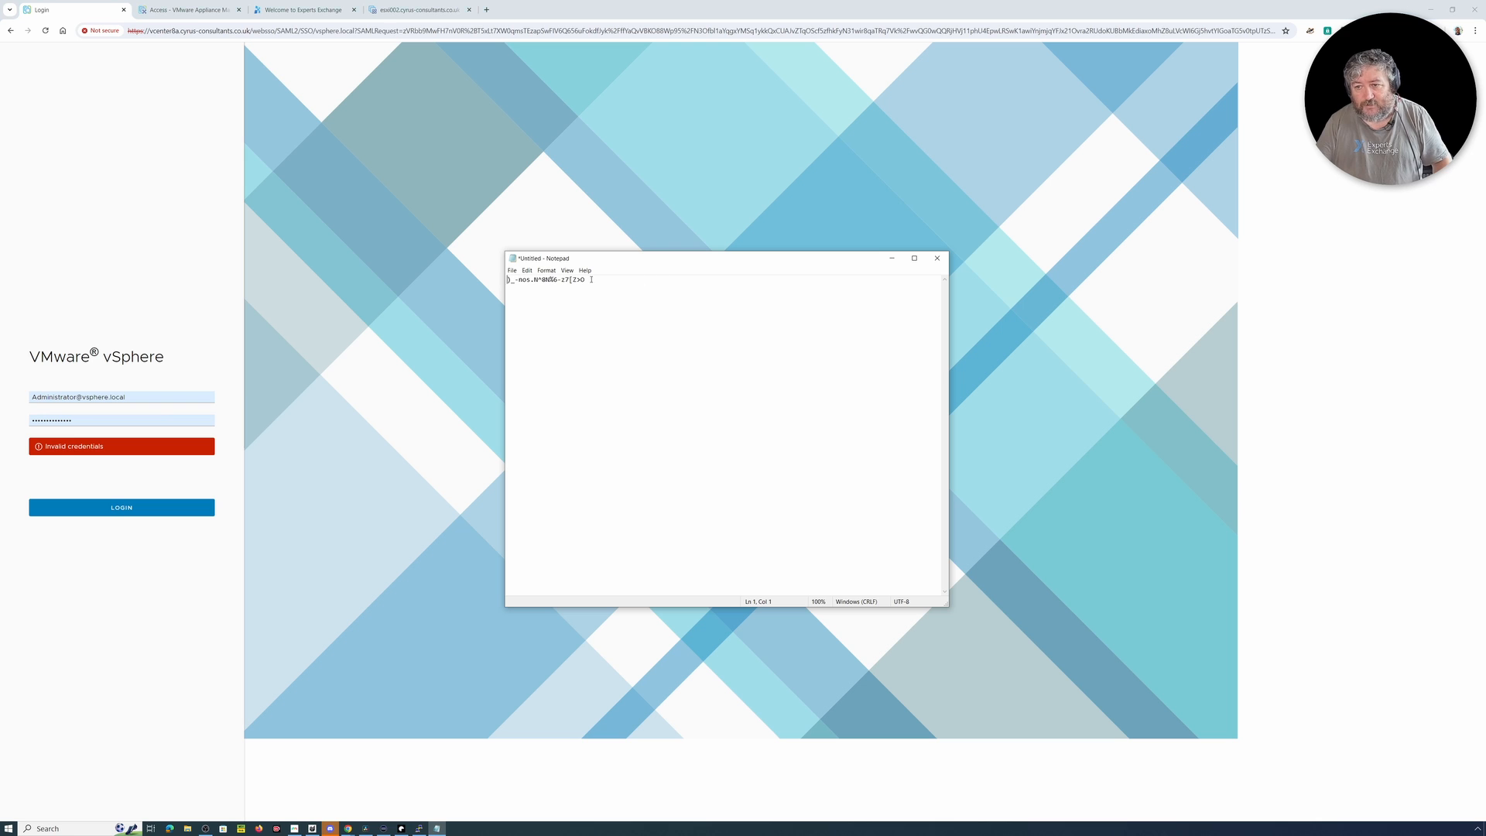
drag(587, 280, 503, 283)
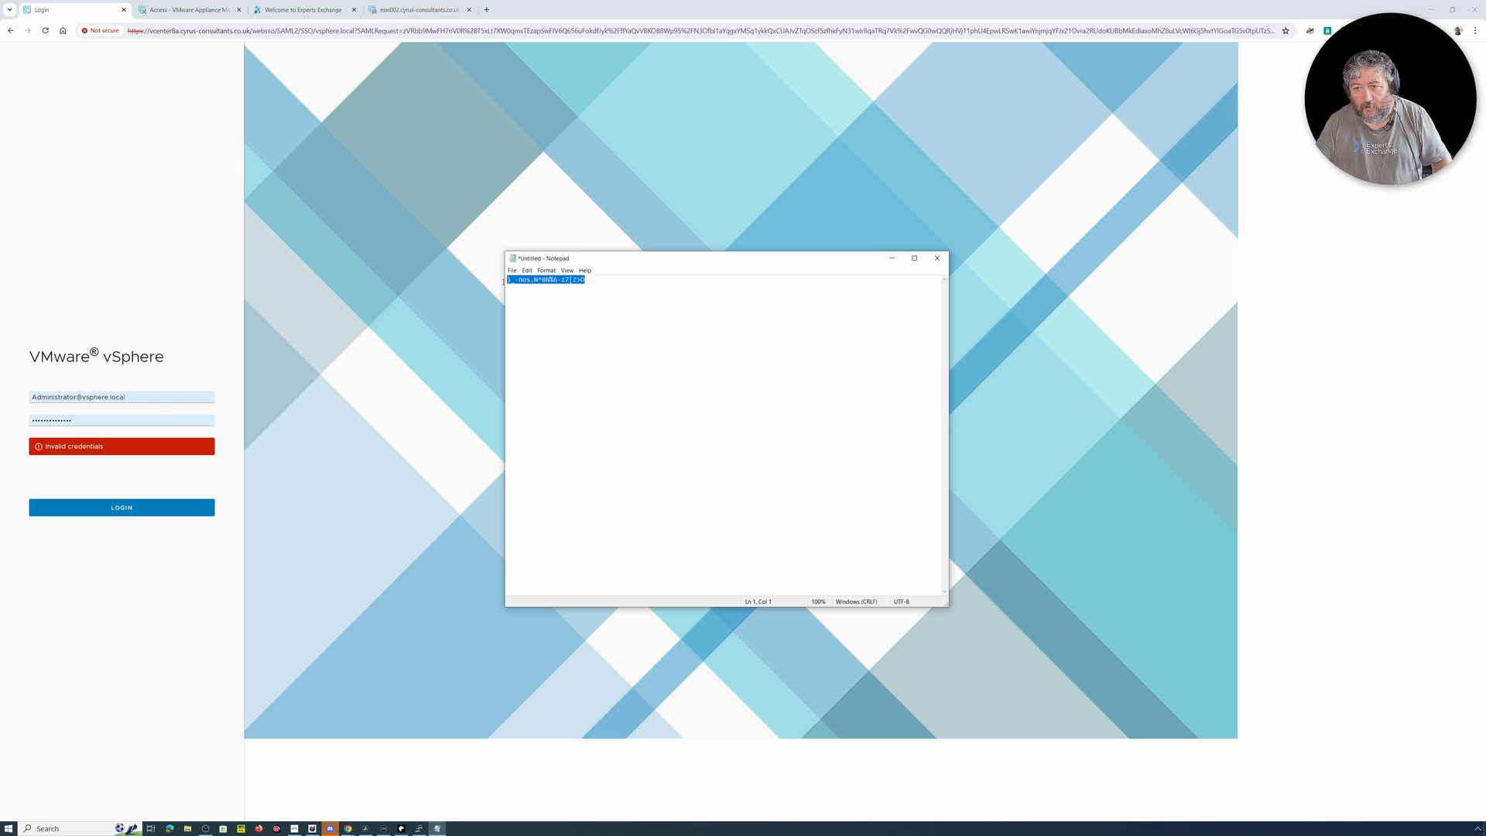
right_click(524, 283)
click(546, 307)
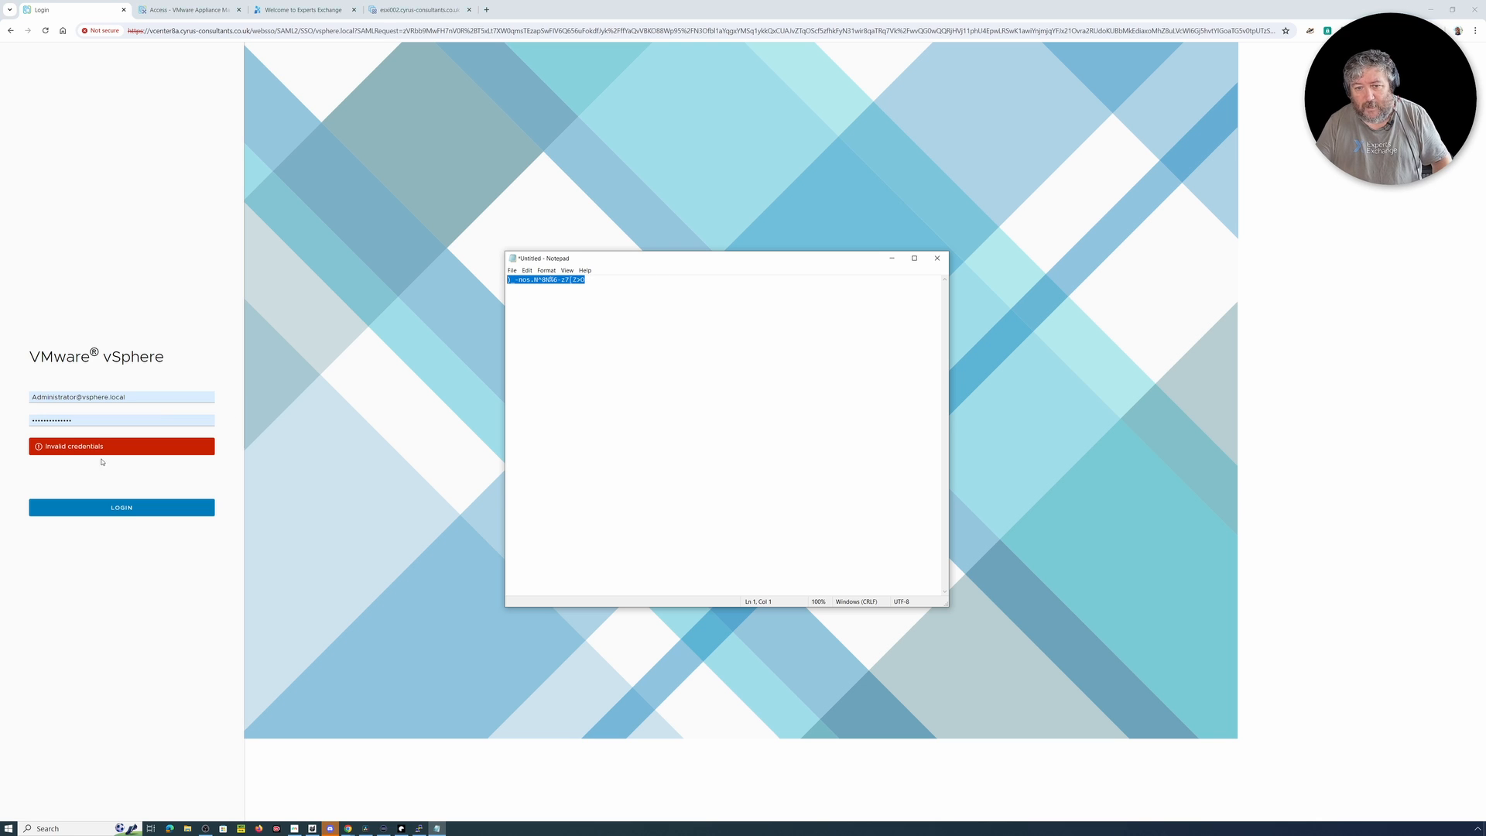
drag(82, 420, 16, 422)
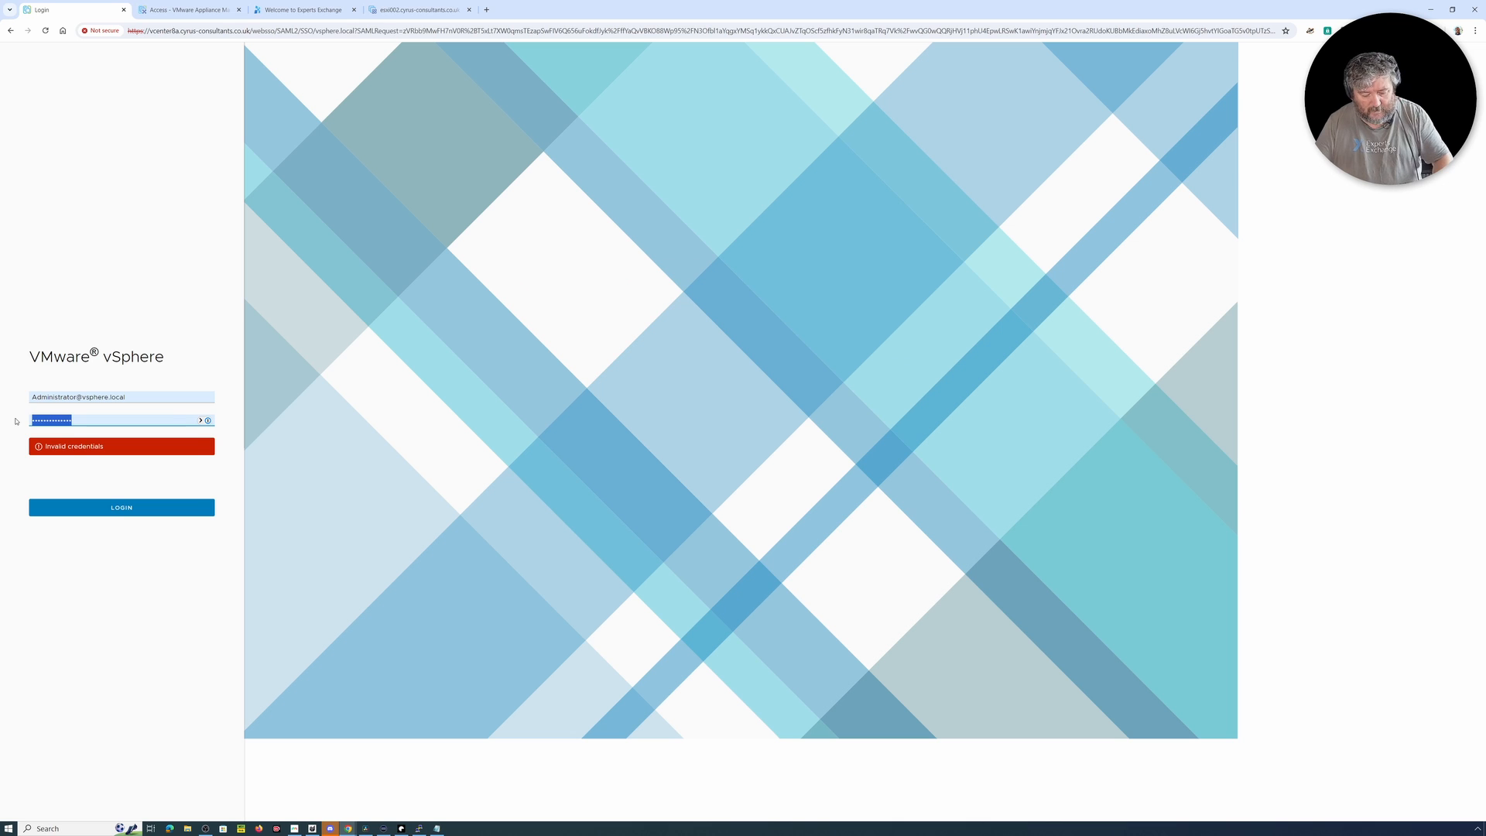
key(ctrl+v)
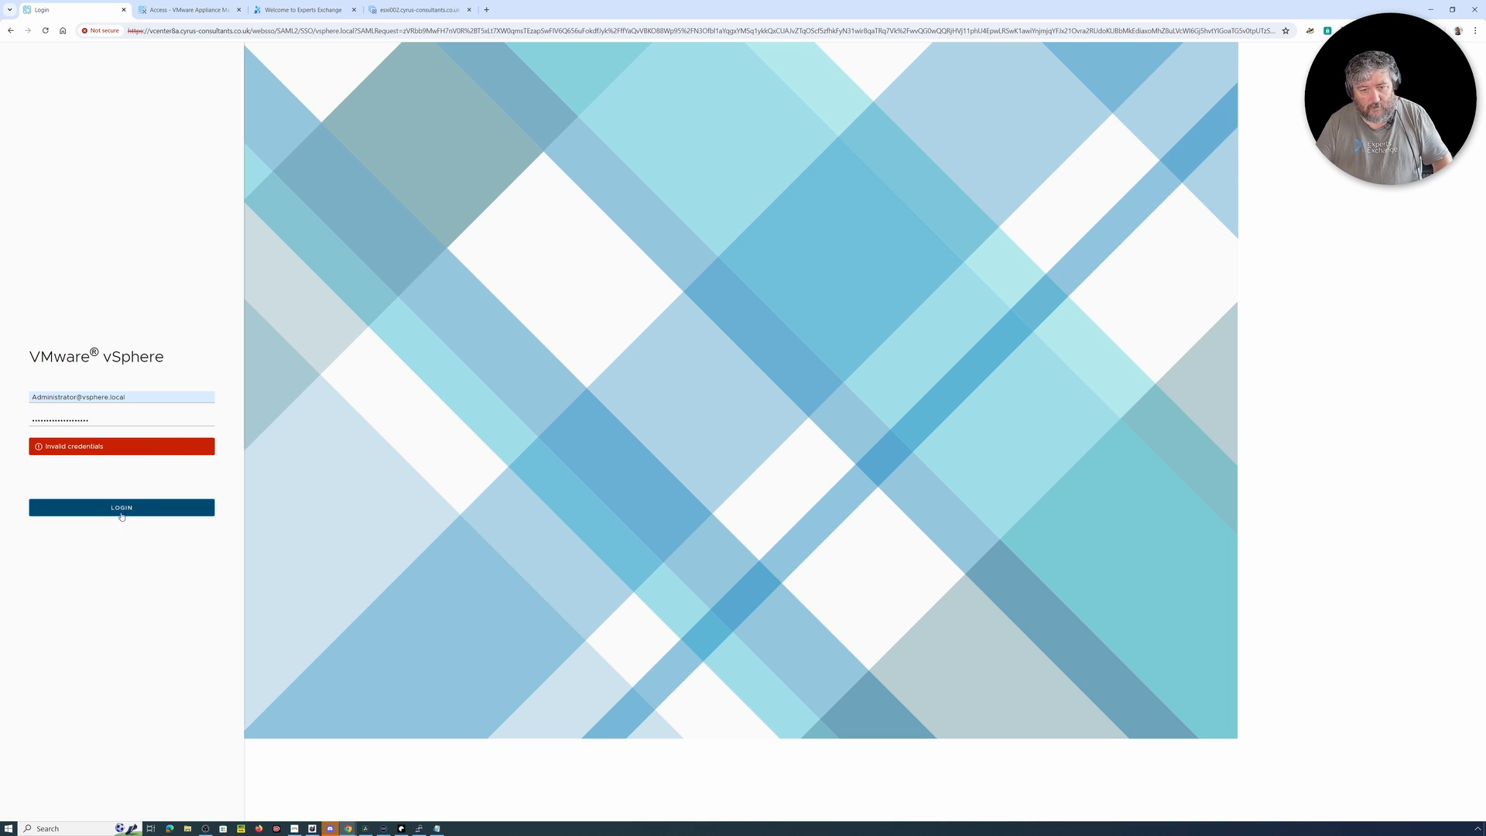
click(125, 506)
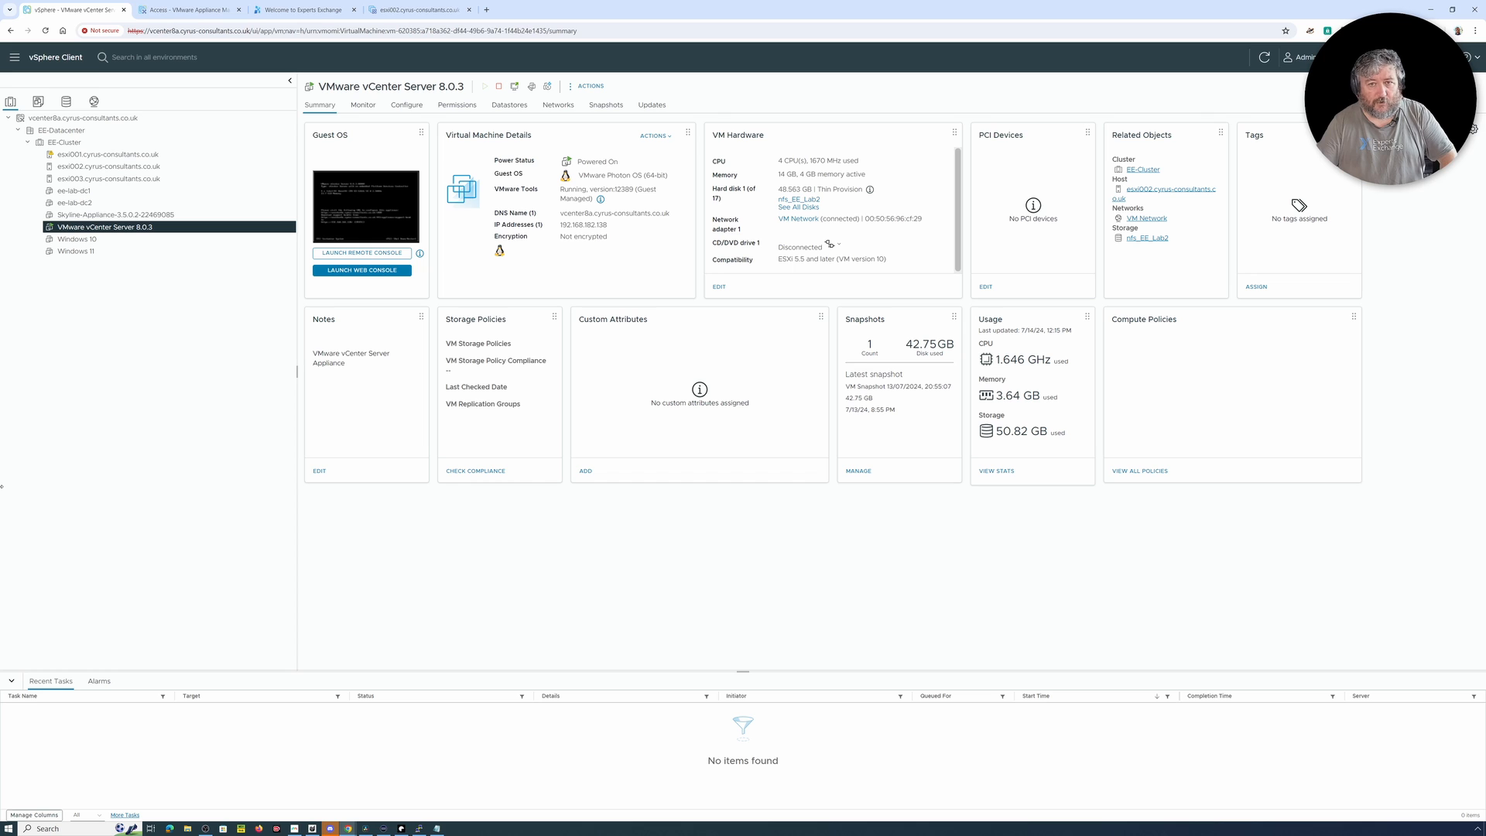
Step: Deactivate SSH Login, DCUI, Console CLI and BASH Shell in the access settings of vCenter Server Management
click(178, 11)
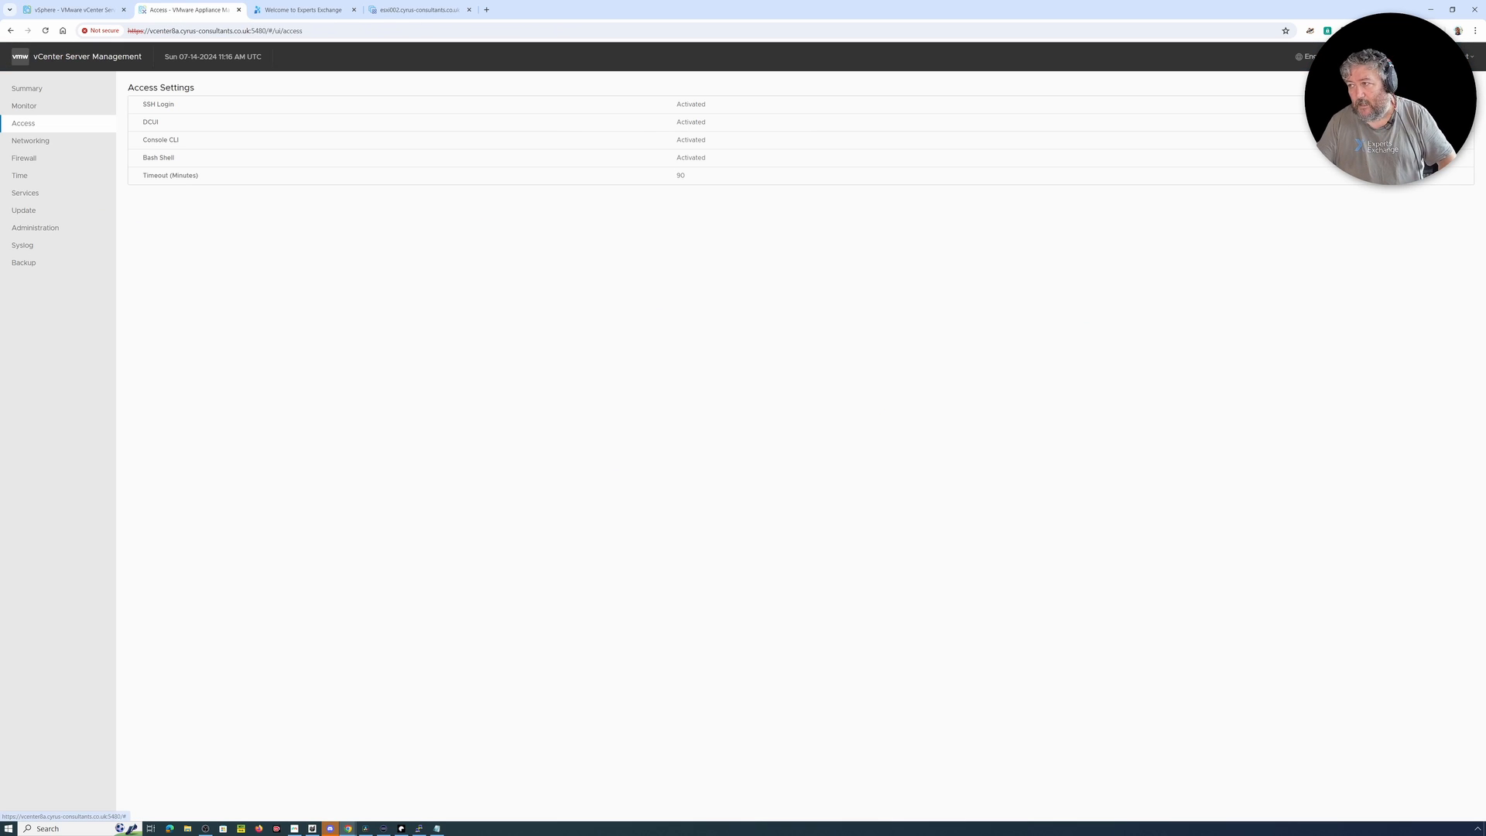
click(1463, 87)
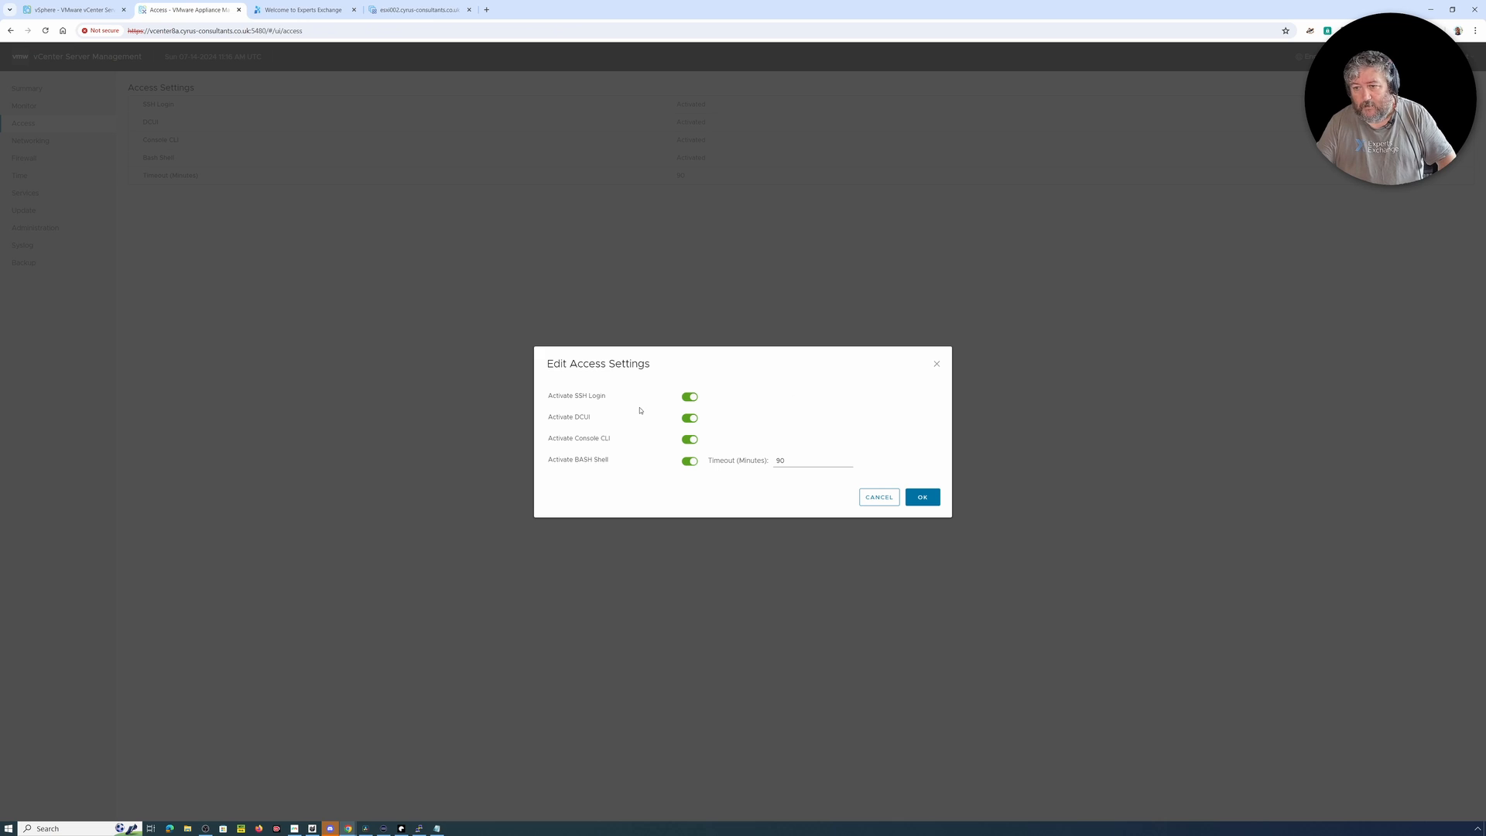
click(688, 397)
click(686, 418)
click(688, 440)
click(686, 462)
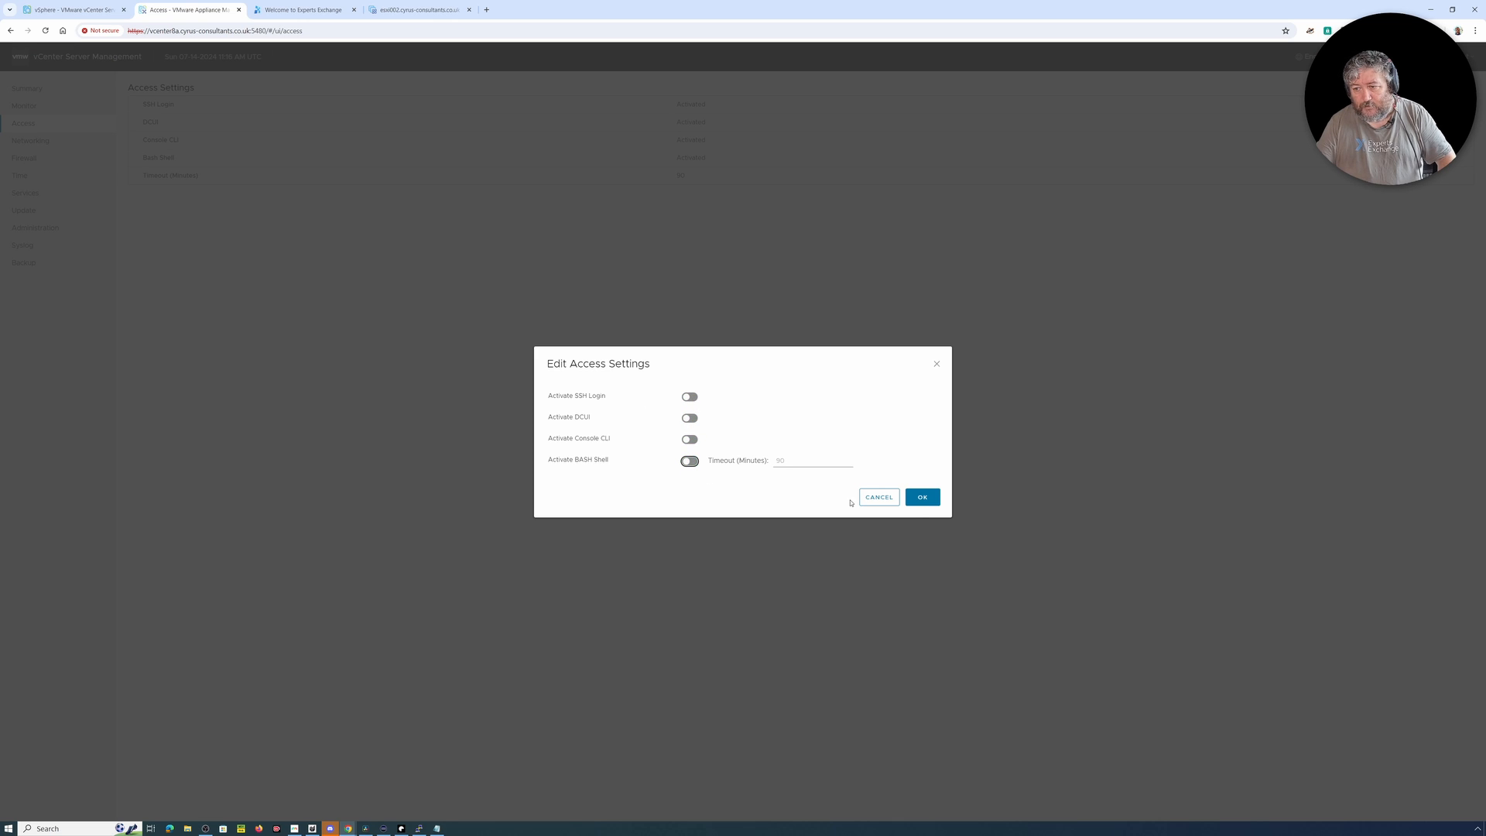
click(921, 500)
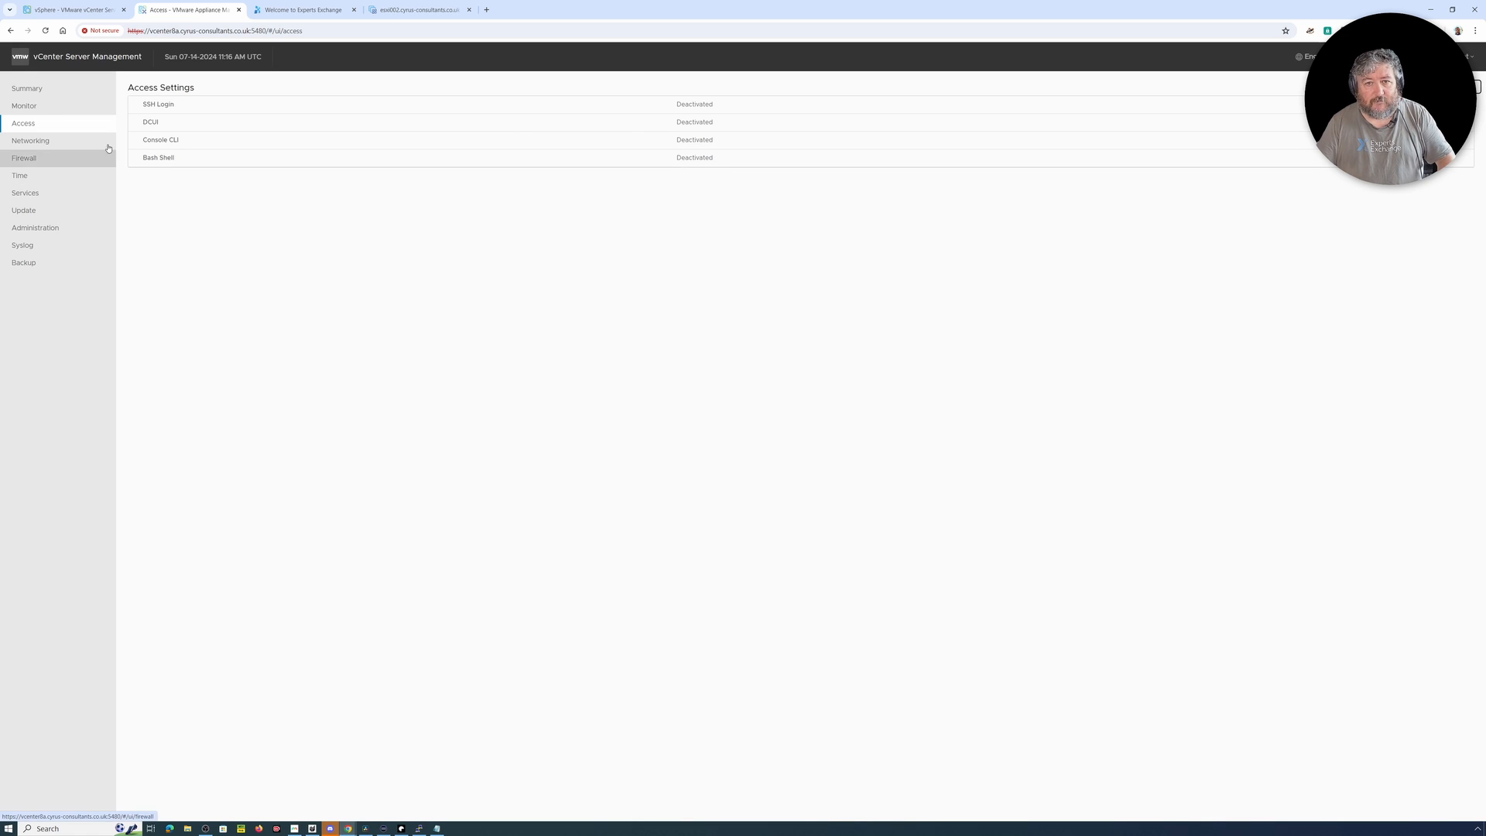
click(82, 11)
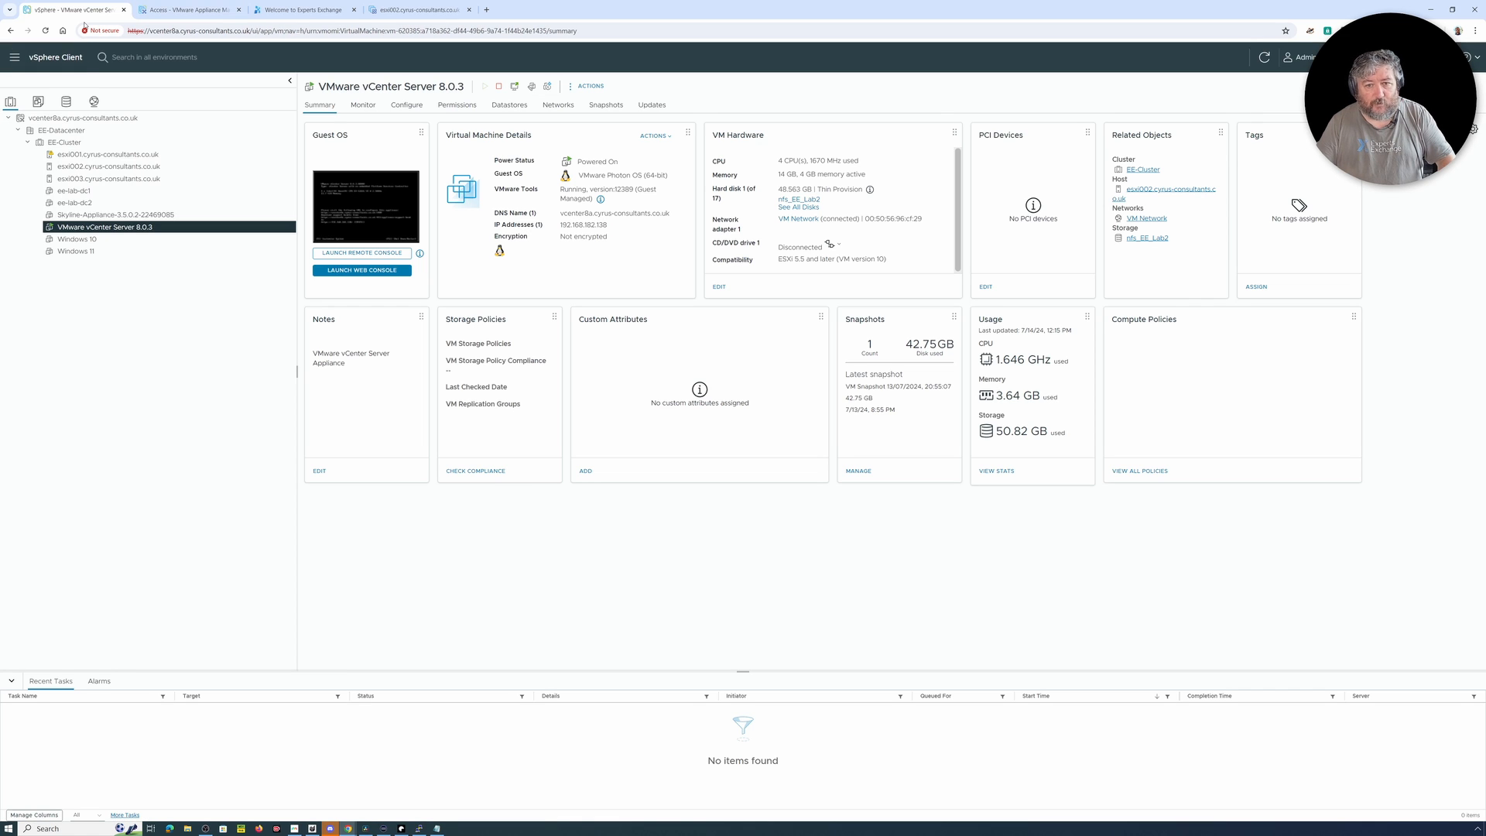
right_click(139, 232)
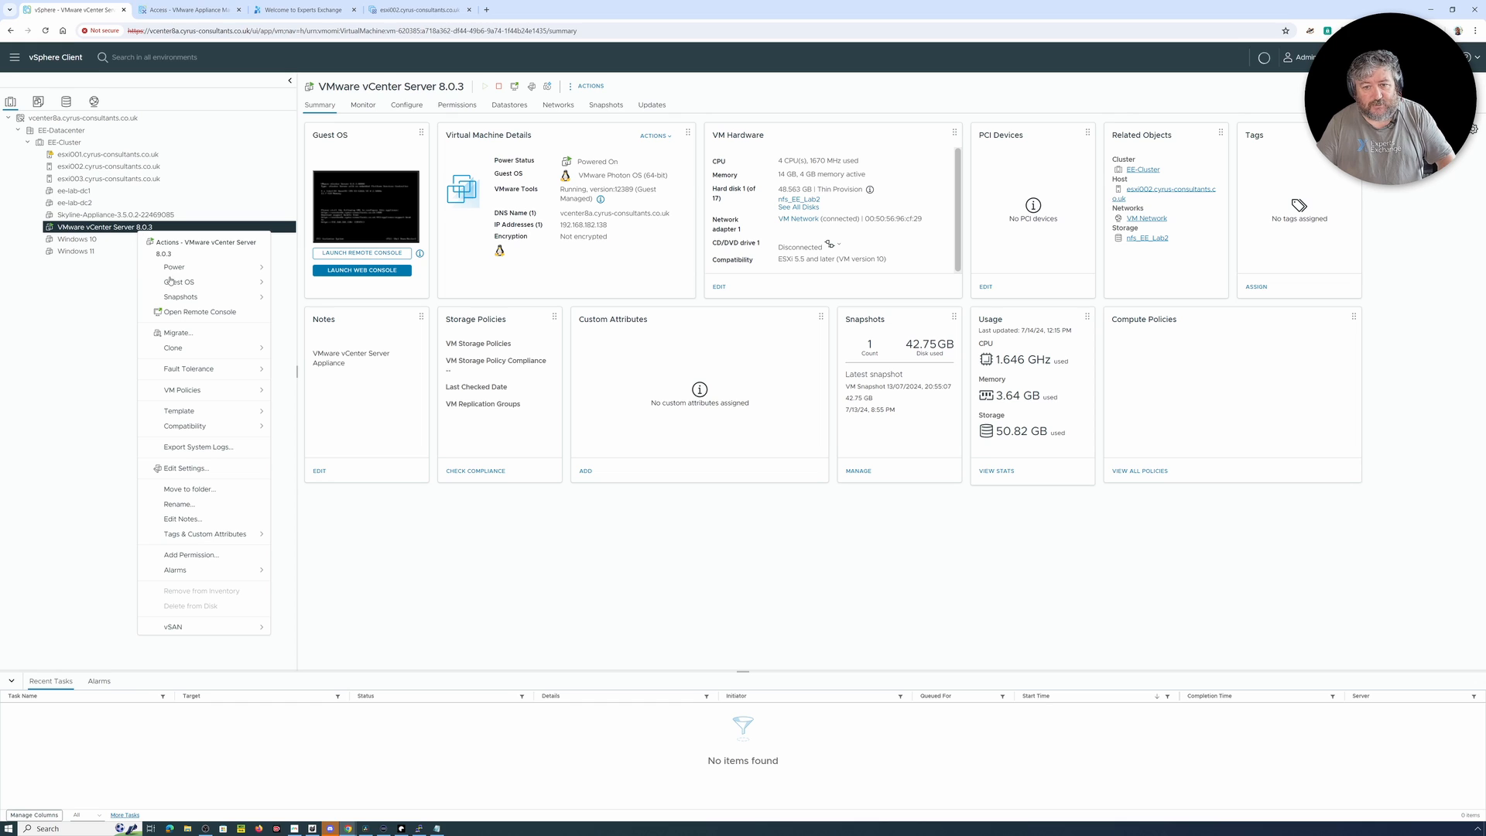
click(186, 10)
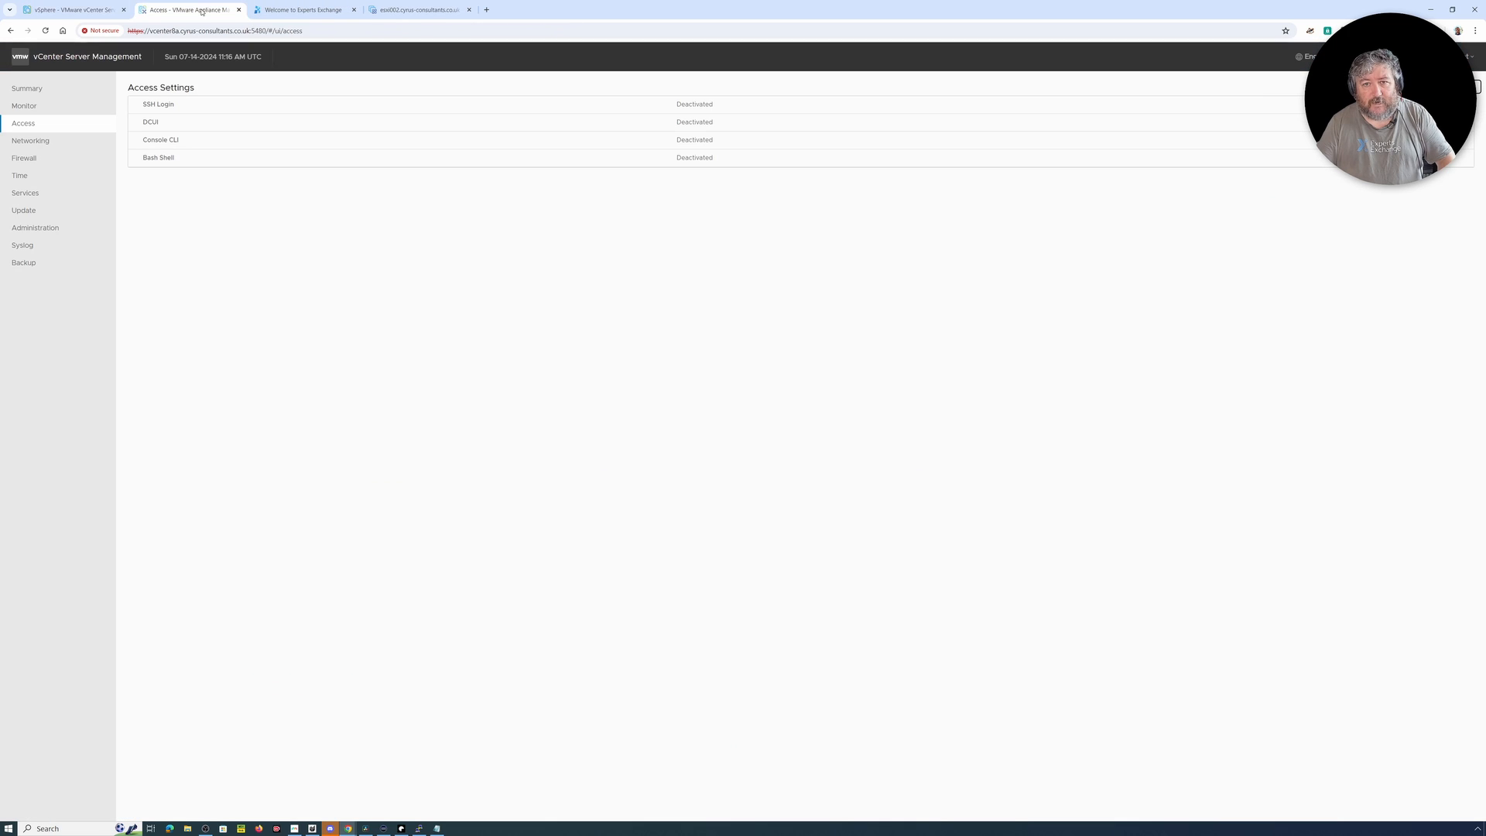
Step: Start a manual vCenter backup with the scheduled location and user name, entering the backup server password and including Supervisors Control Plane data
click(63, 268)
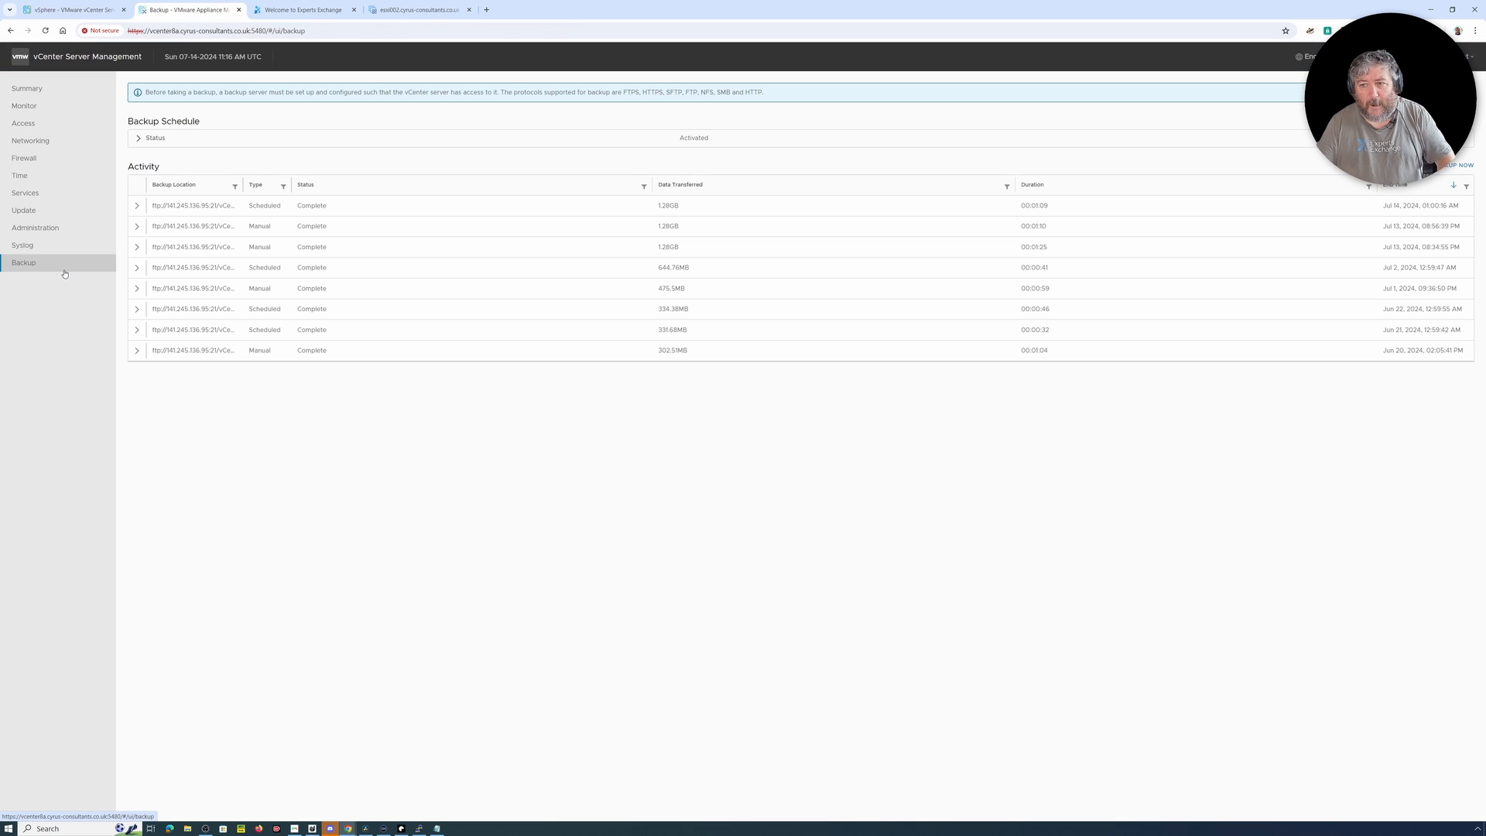
click(1454, 166)
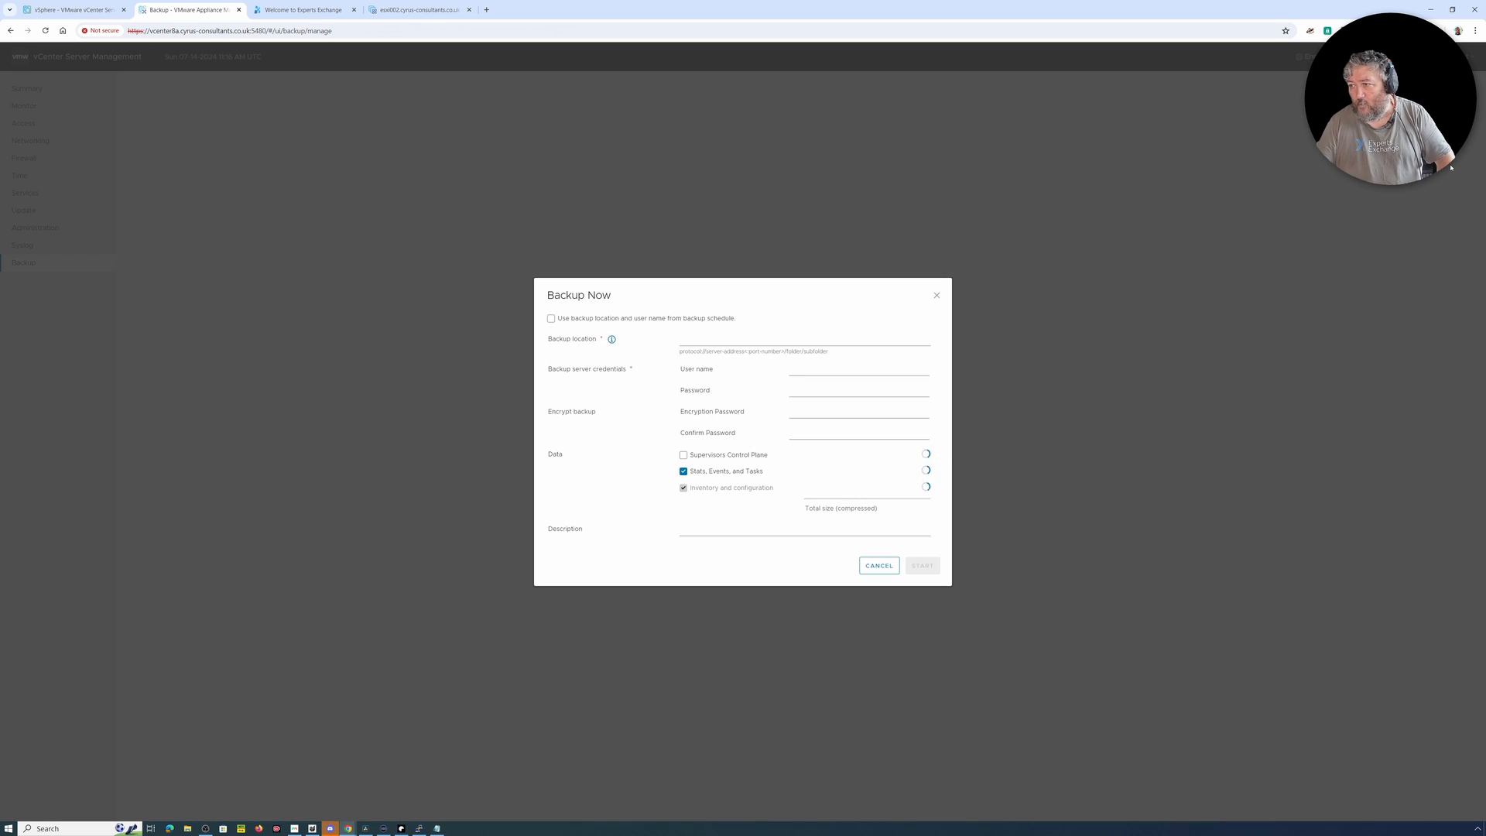
click(574, 320)
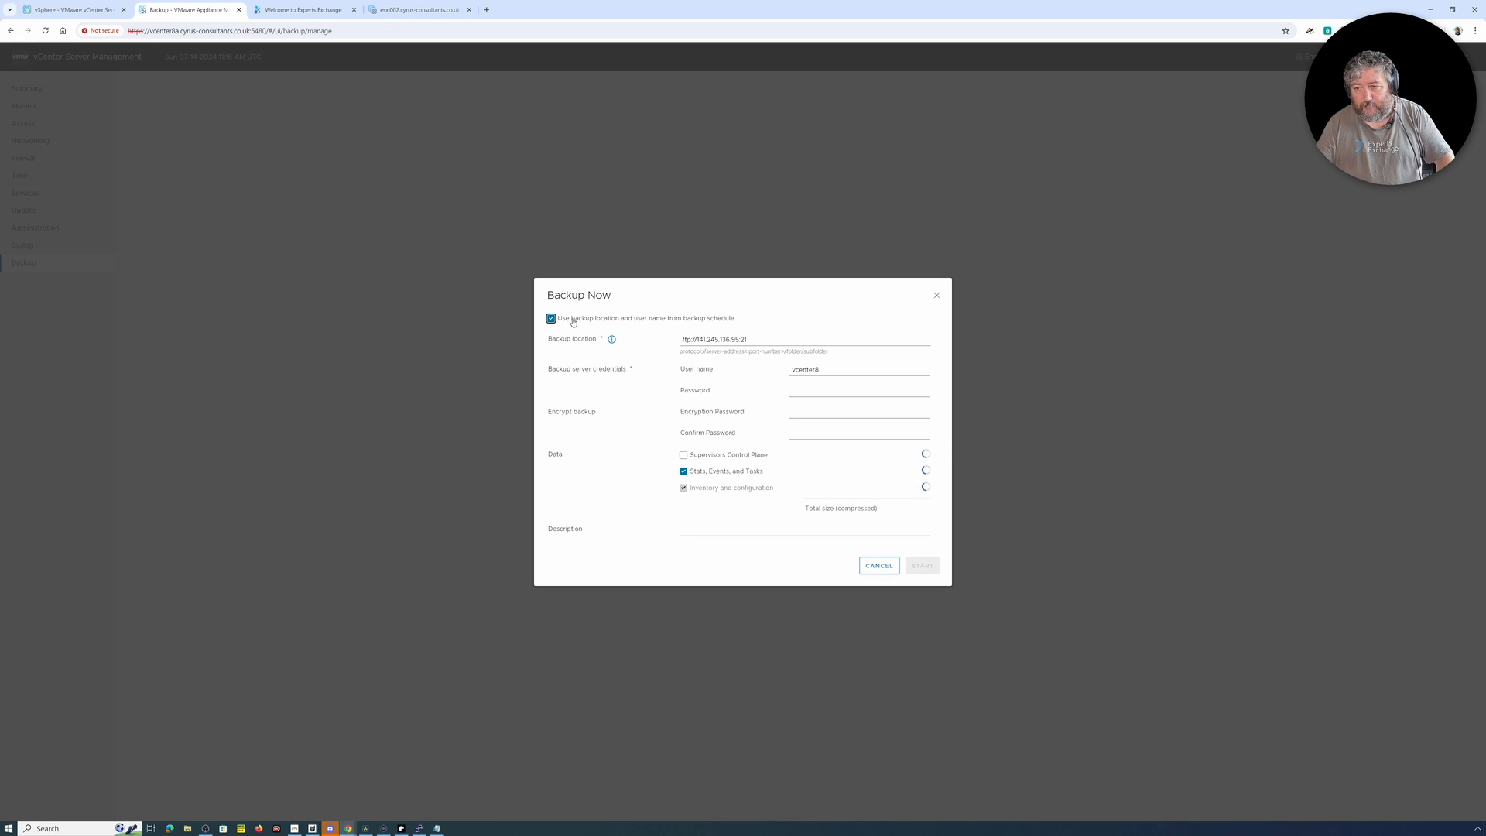
click(844, 392)
text(**)
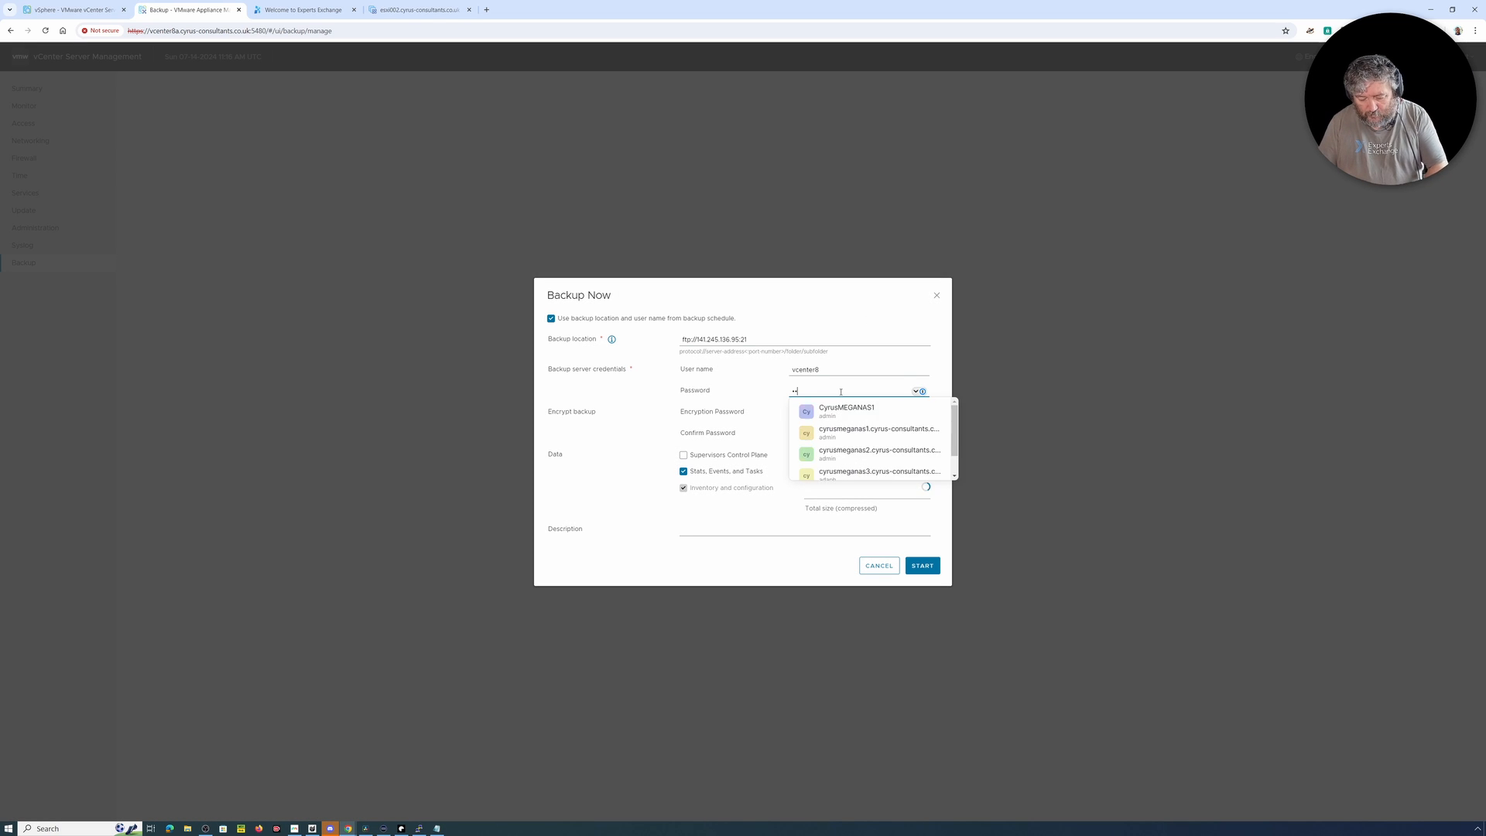
text(******)
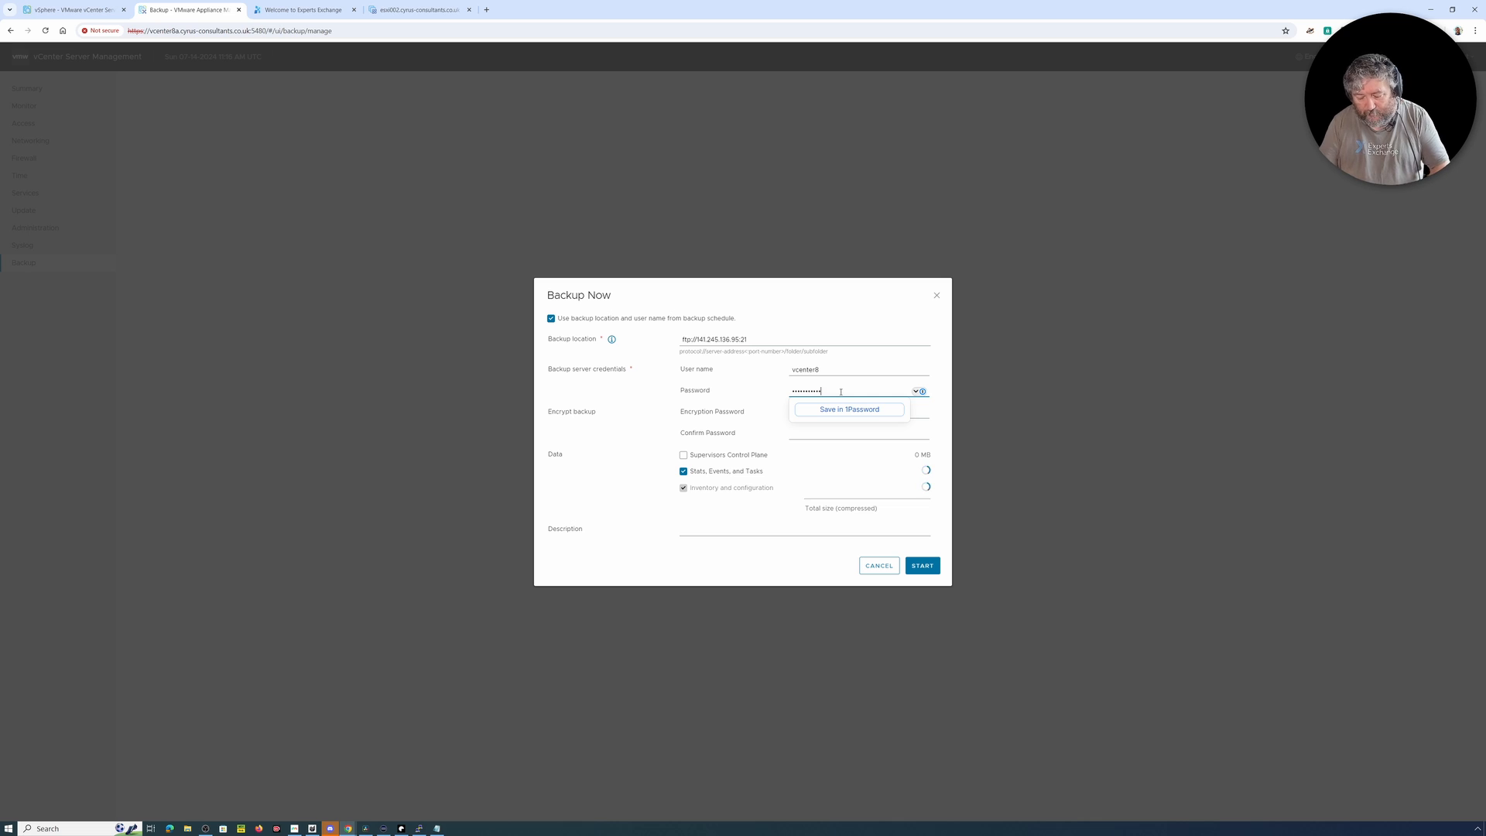
click(740, 459)
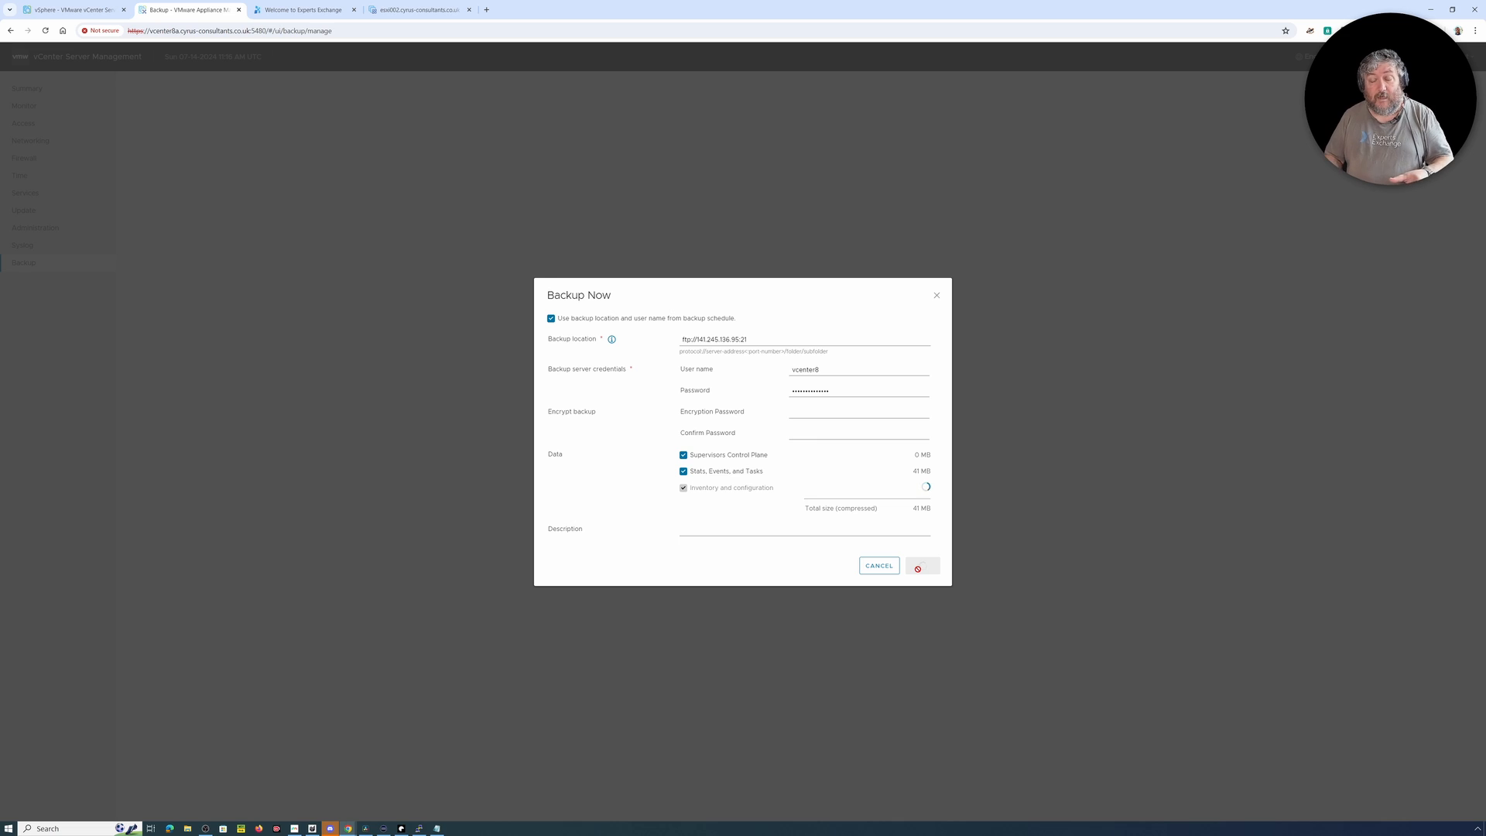
click(919, 569)
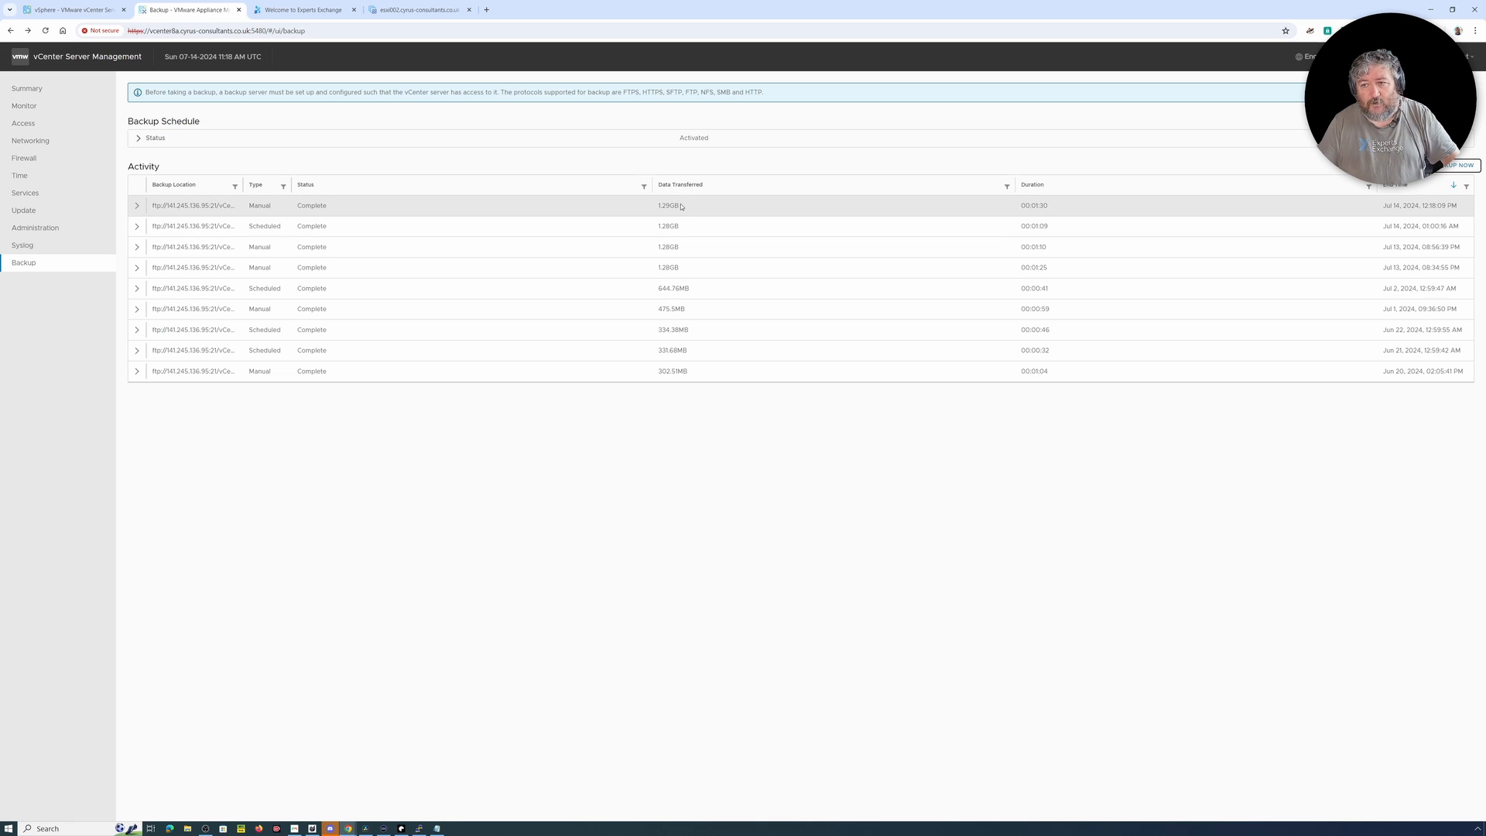
Step: Delete all snapshots of the VMware vCenter Server 8.0.3 virtual machine in the vSphere Client
click(73, 9)
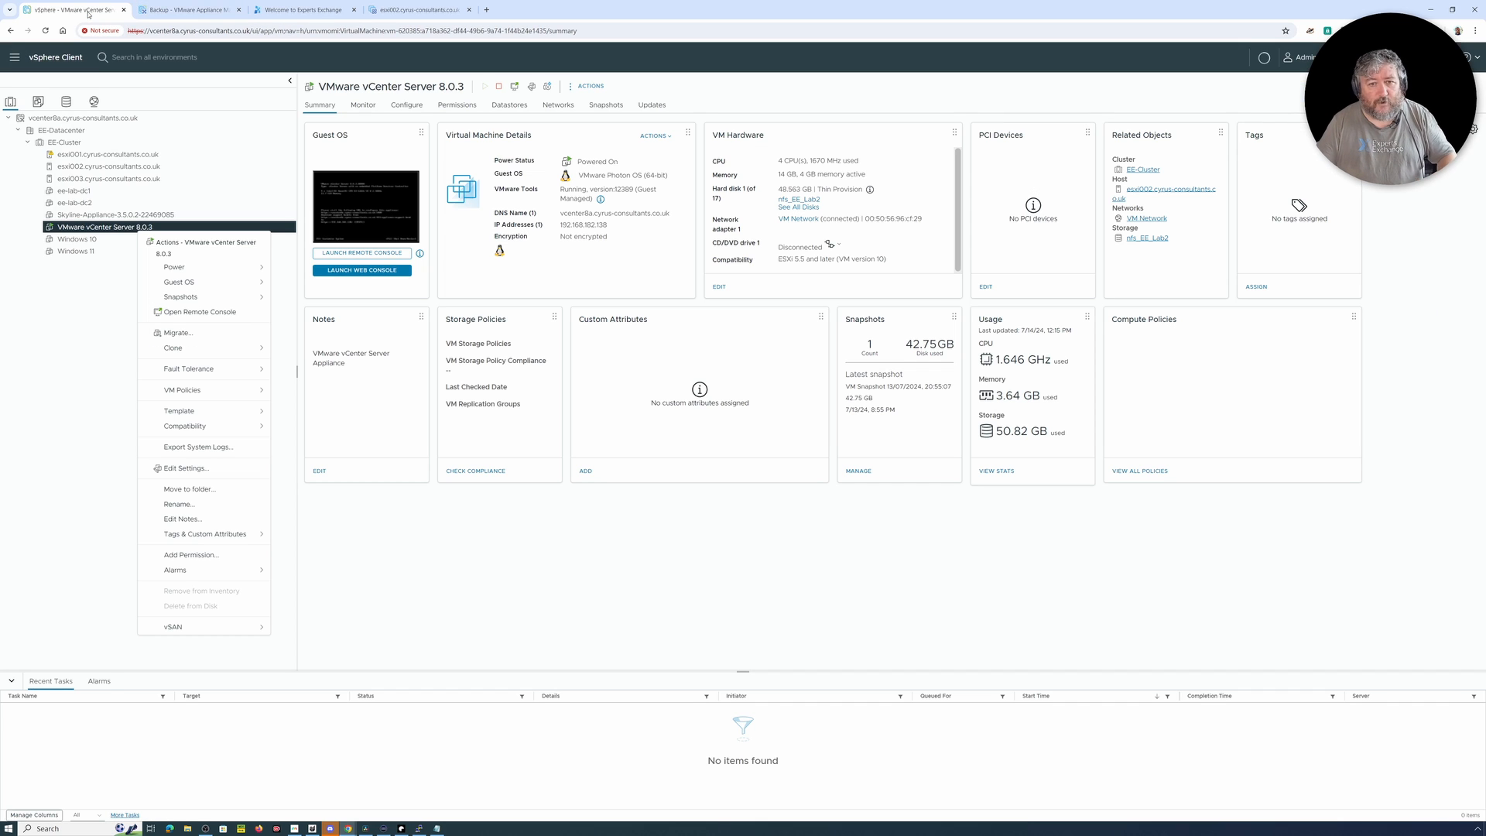
right_click(139, 229)
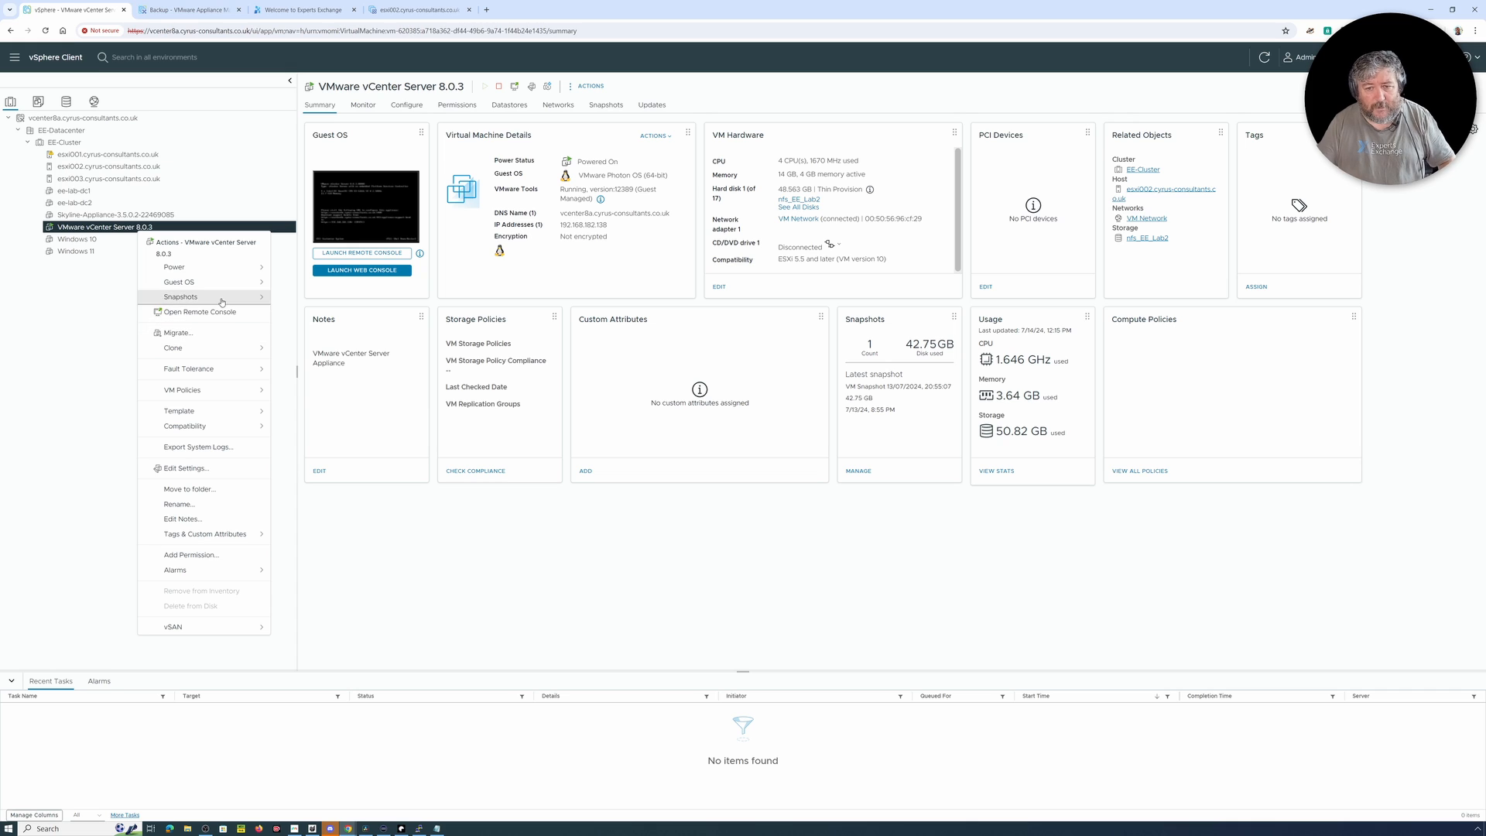
mouse_move(222, 298)
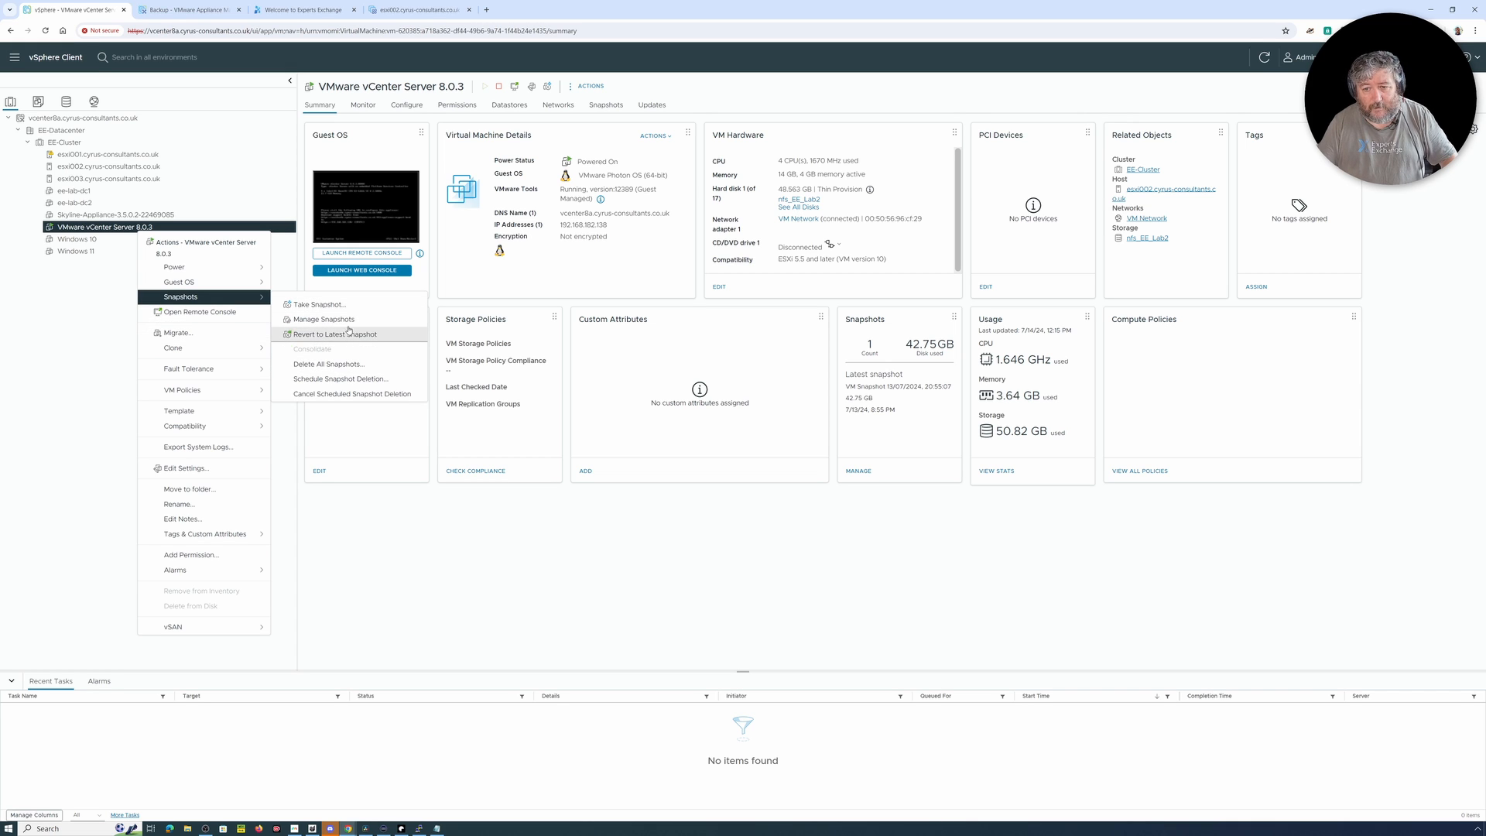
click(323, 319)
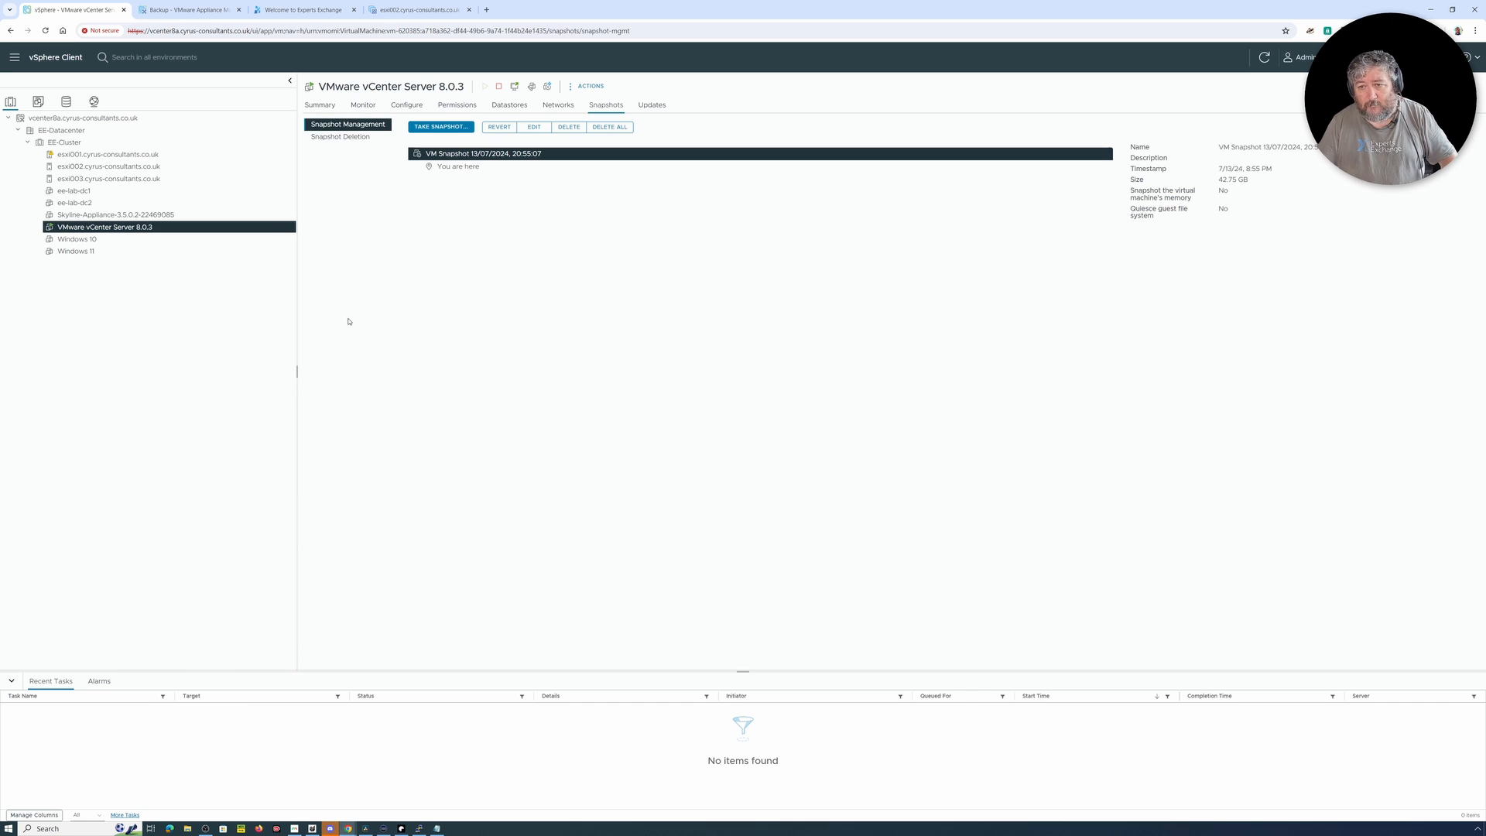
click(608, 128)
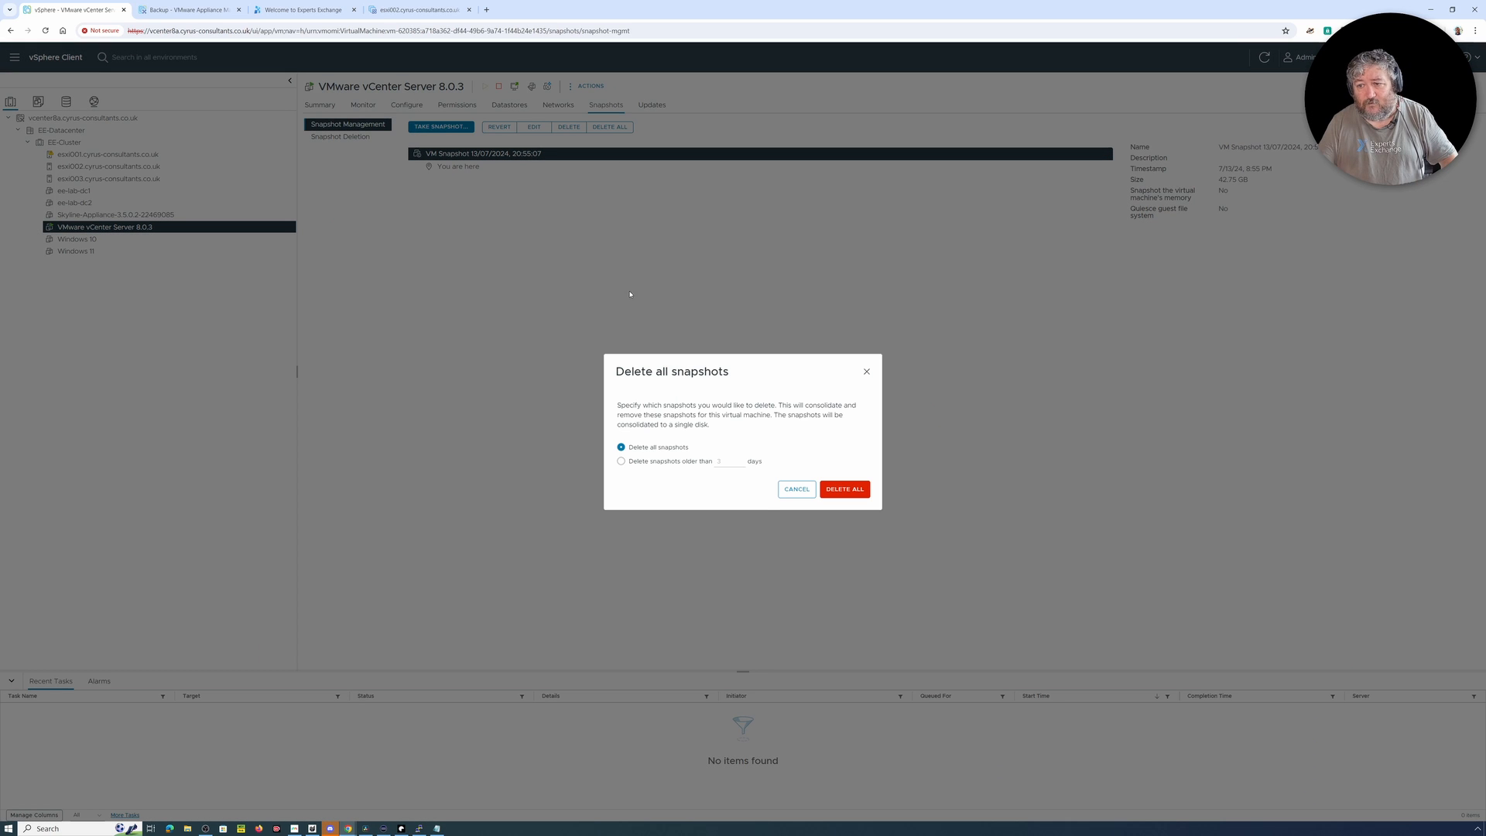
click(851, 492)
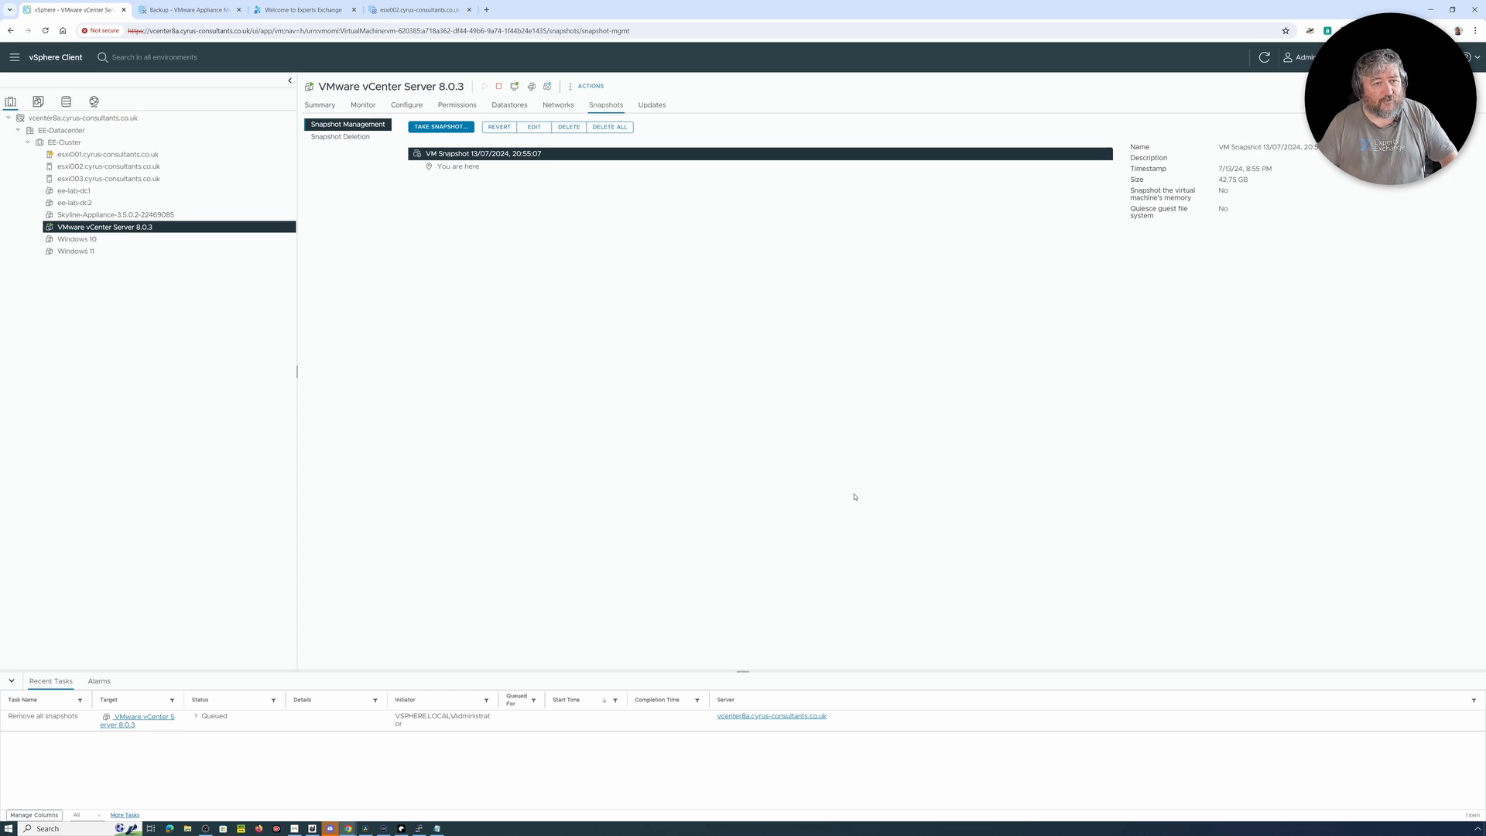
Step: Dismiss the connection error in the appliance's PuTTY session and close its window
click(419, 828)
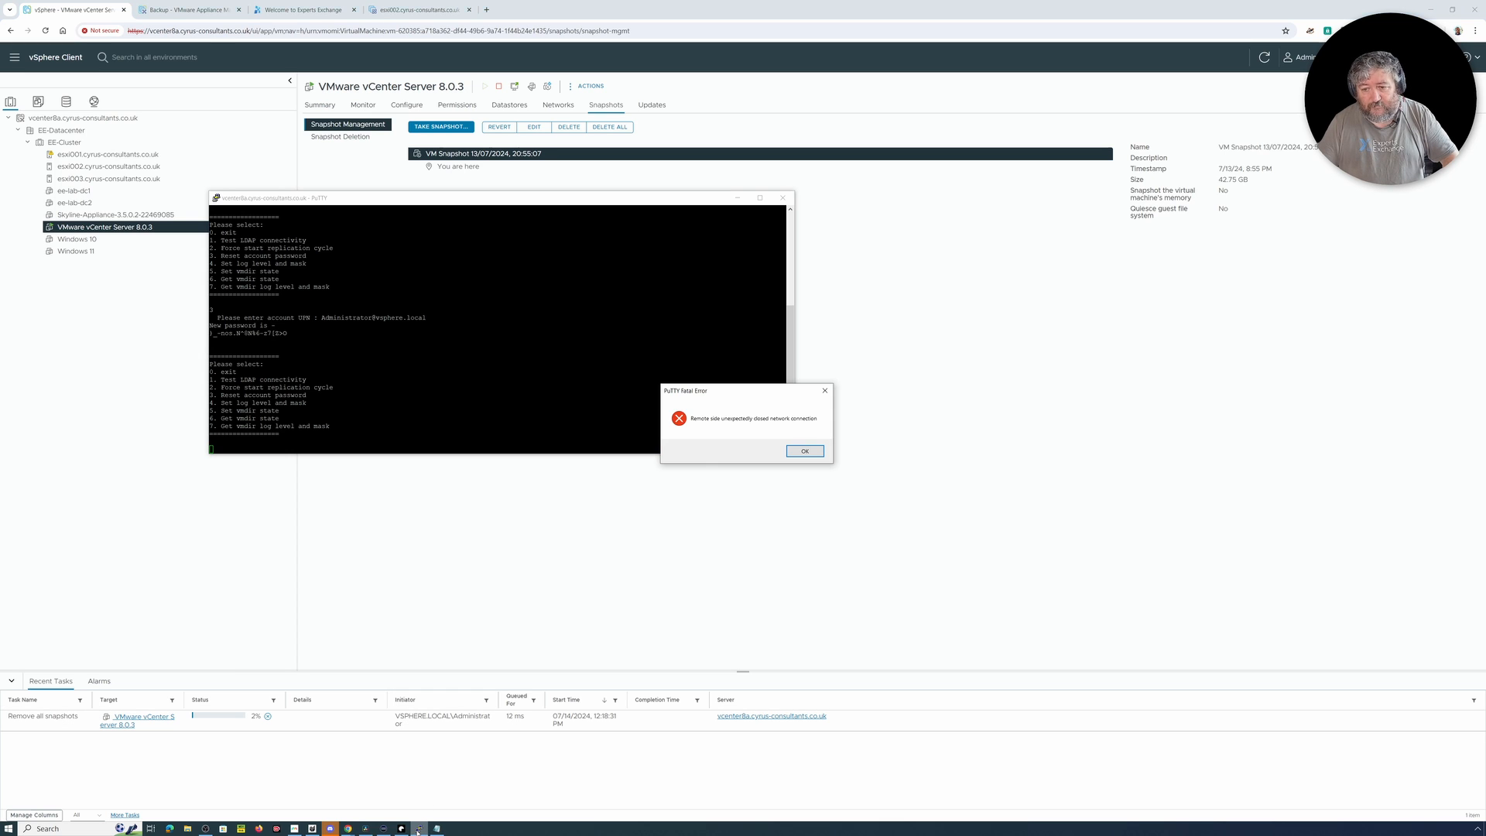
click(804, 451)
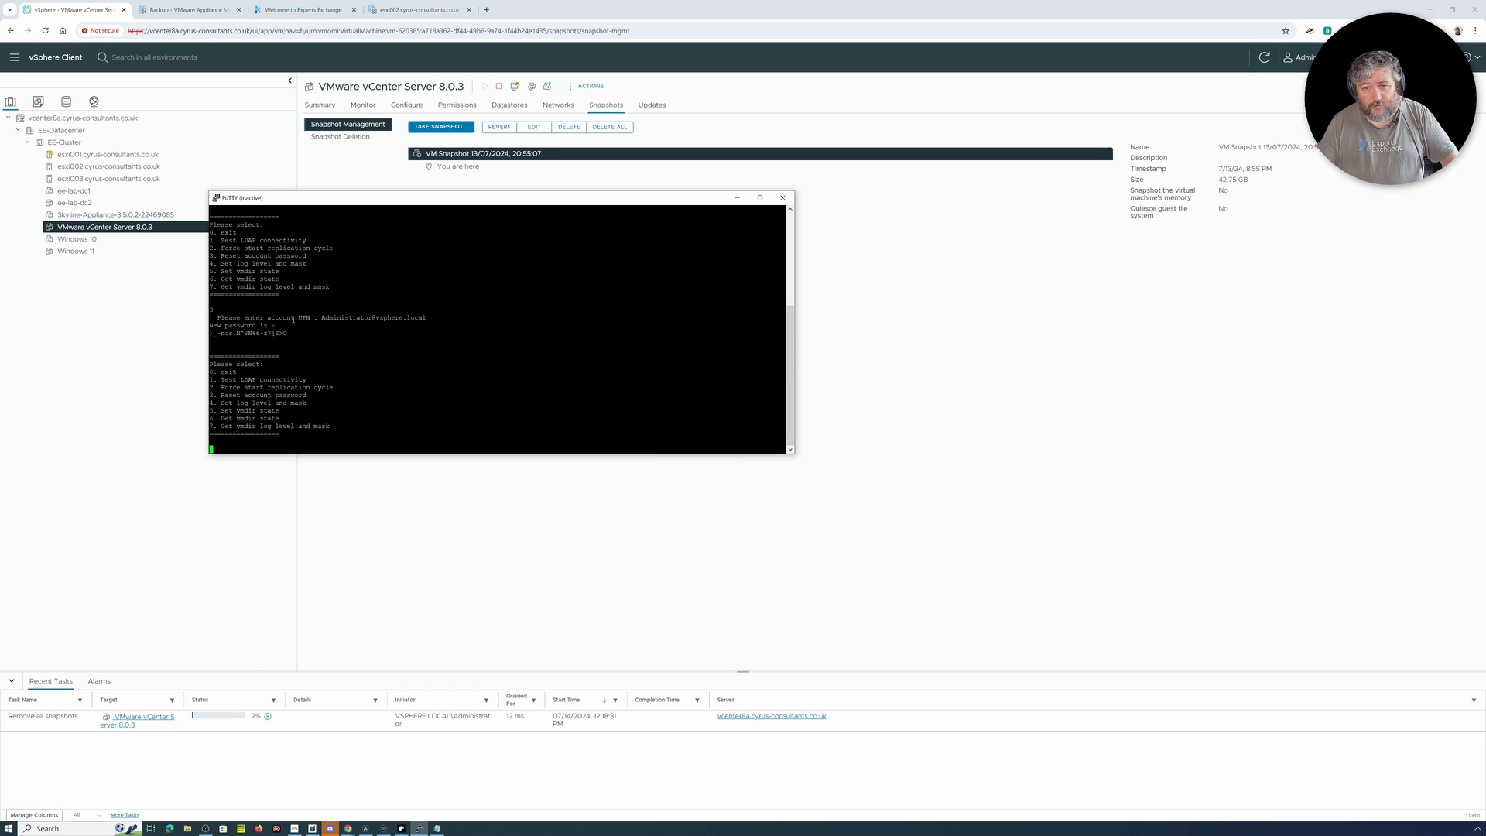
click(783, 199)
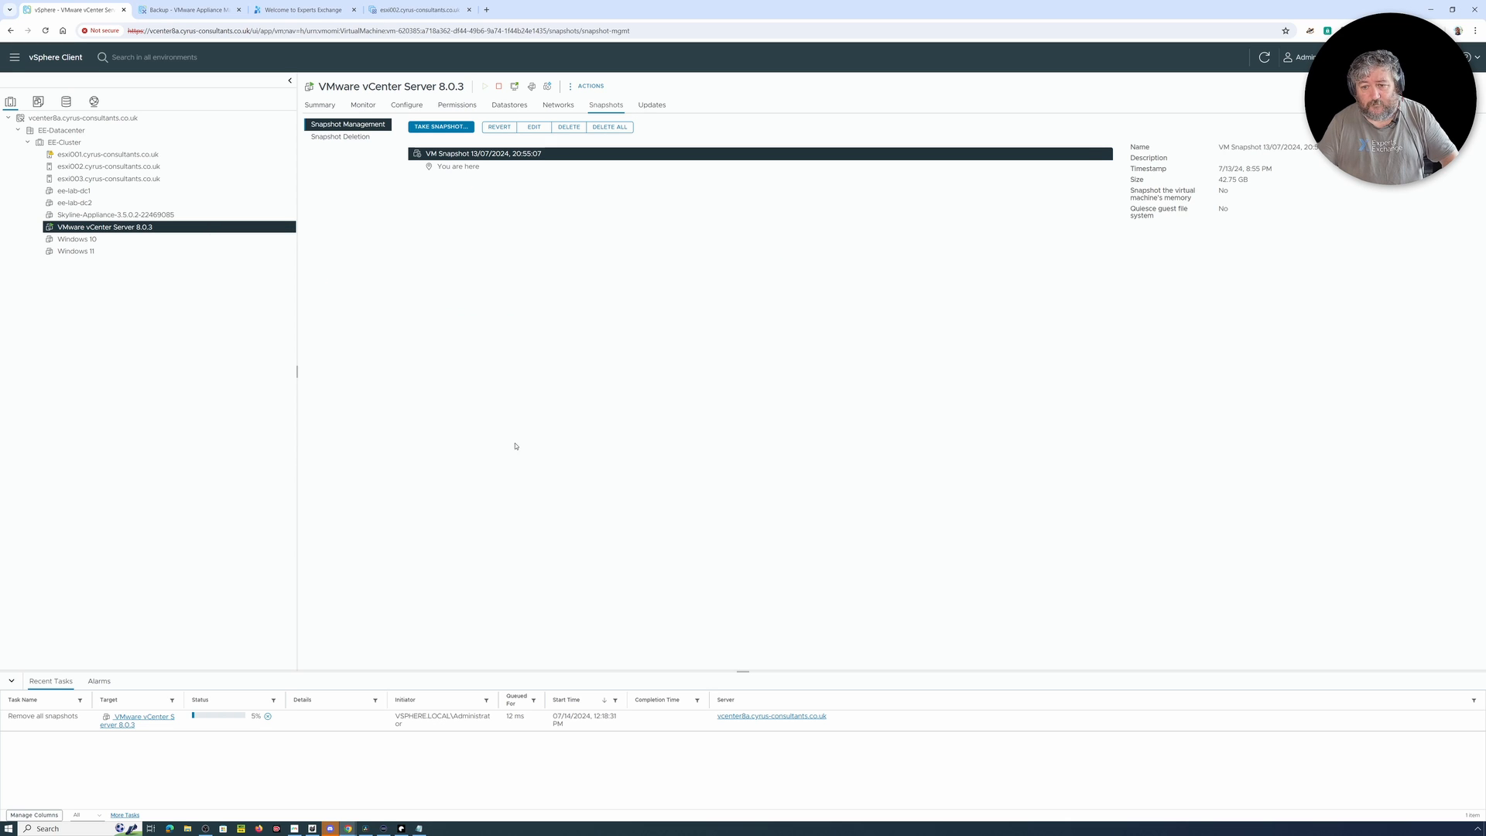